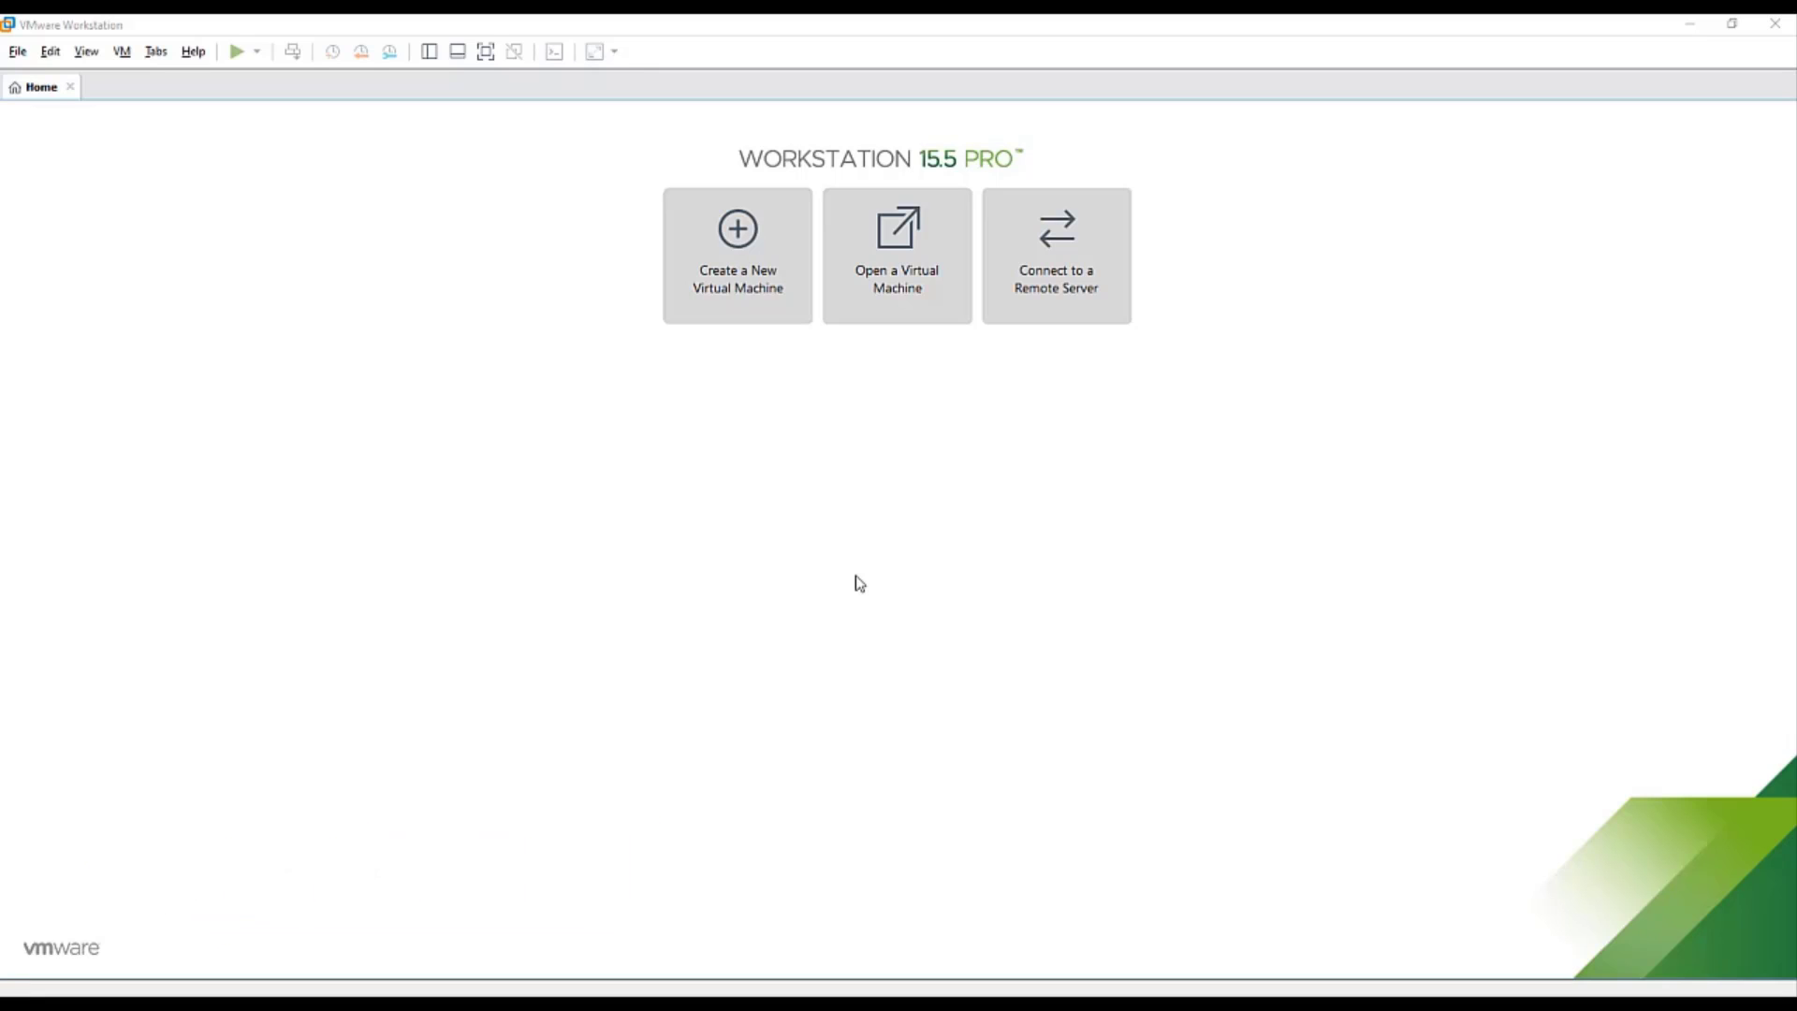
- Start a new virtual machine using the CentOS-8.1.1911-x86_64-dvd1 ISO as the installer image
{"action": "left_click", "coordinate": [741, 274]}
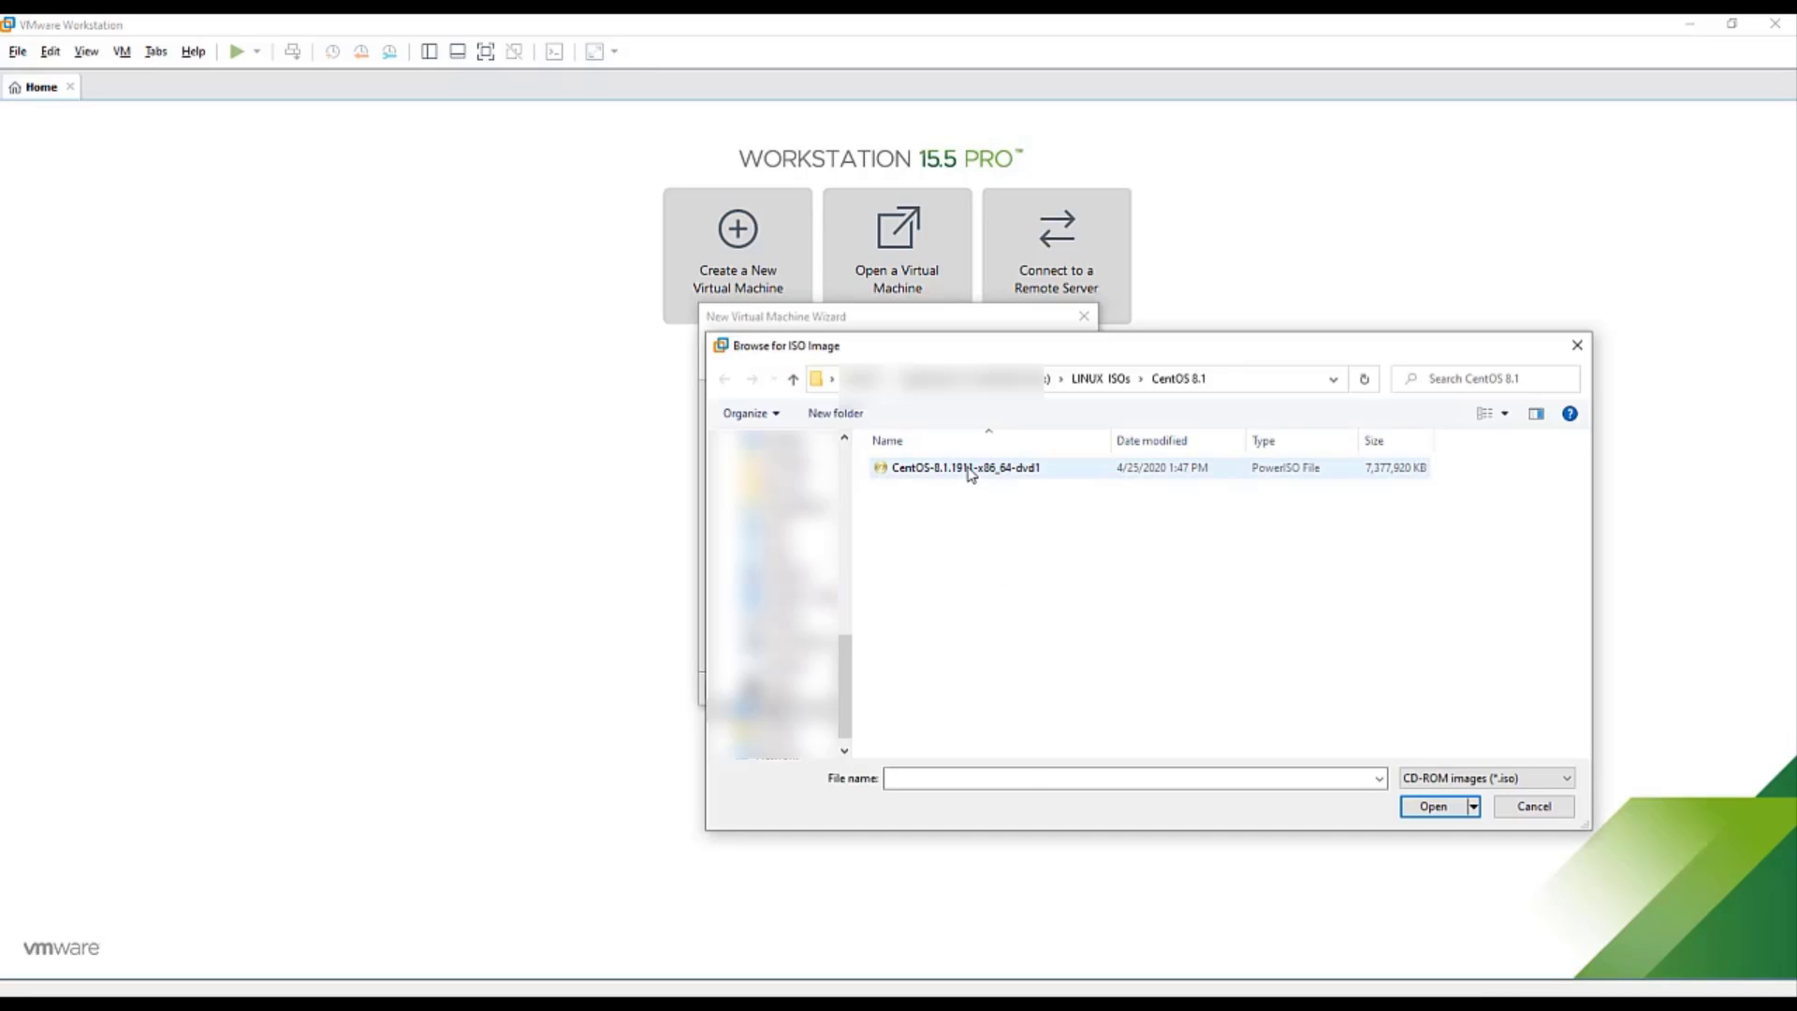
{"action": "left_click", "coordinate": [968, 469]}
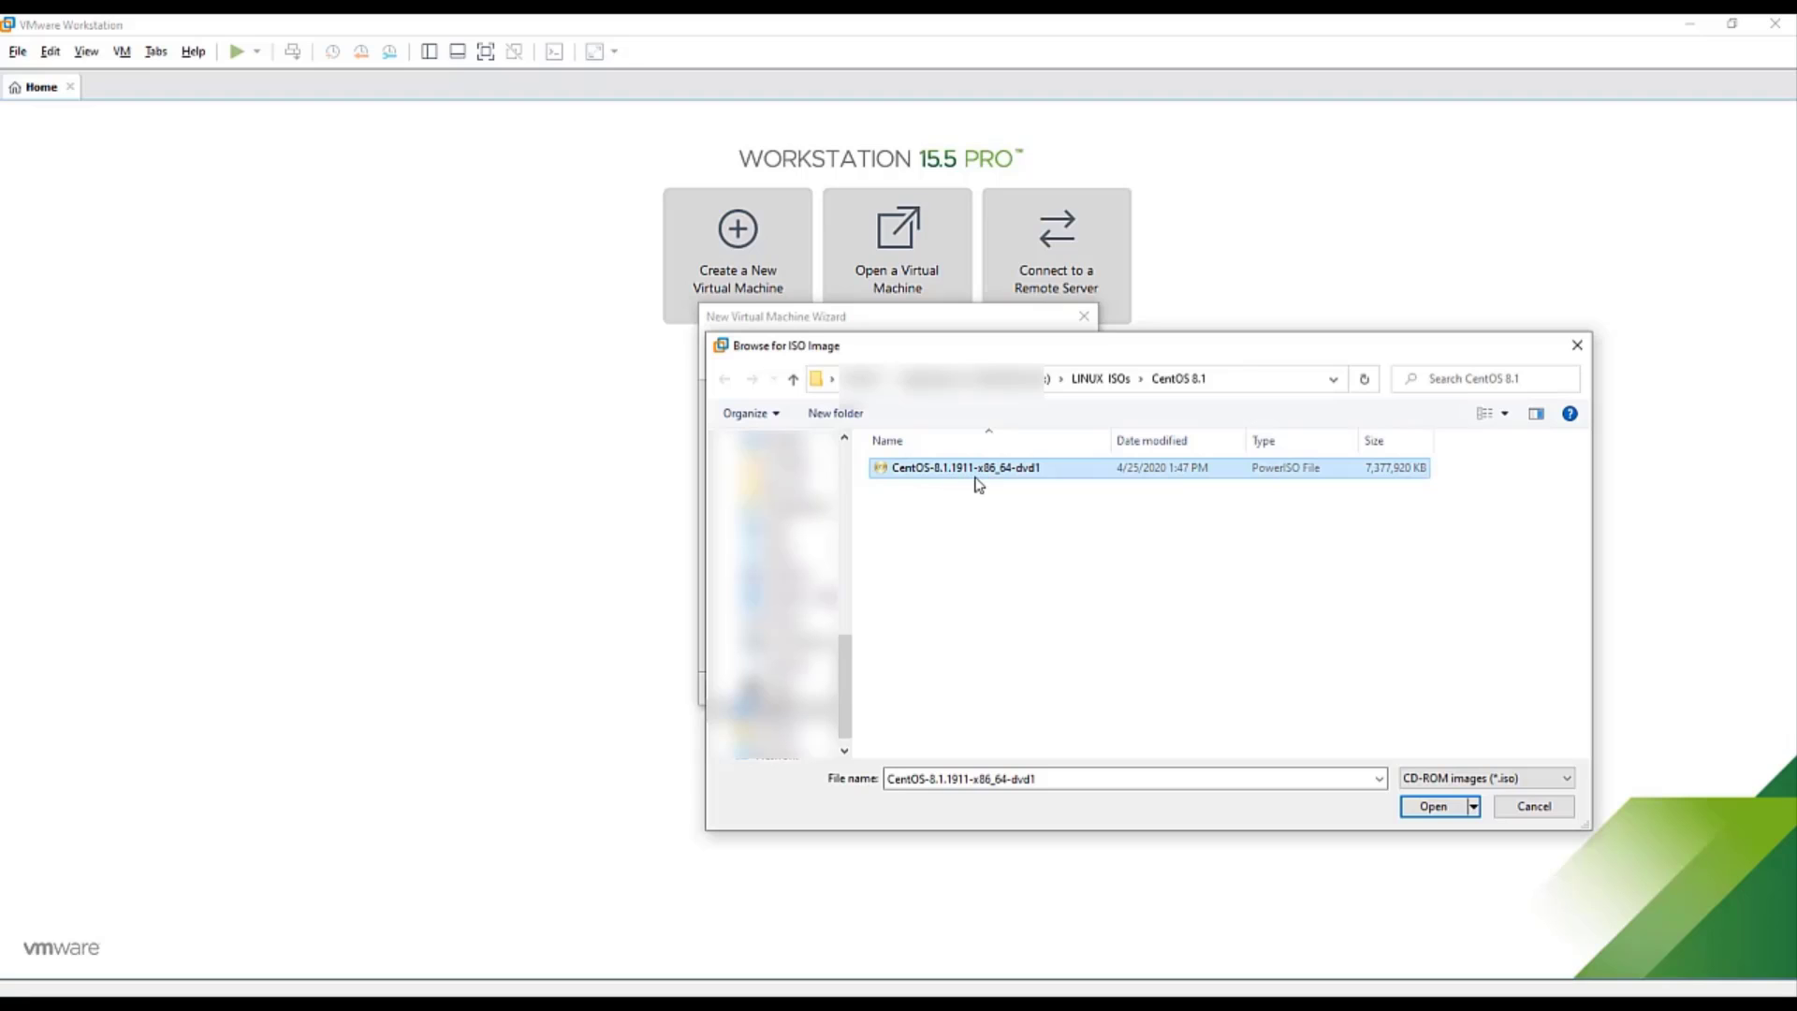
{"action": "left_click", "coordinate": [1433, 806]}
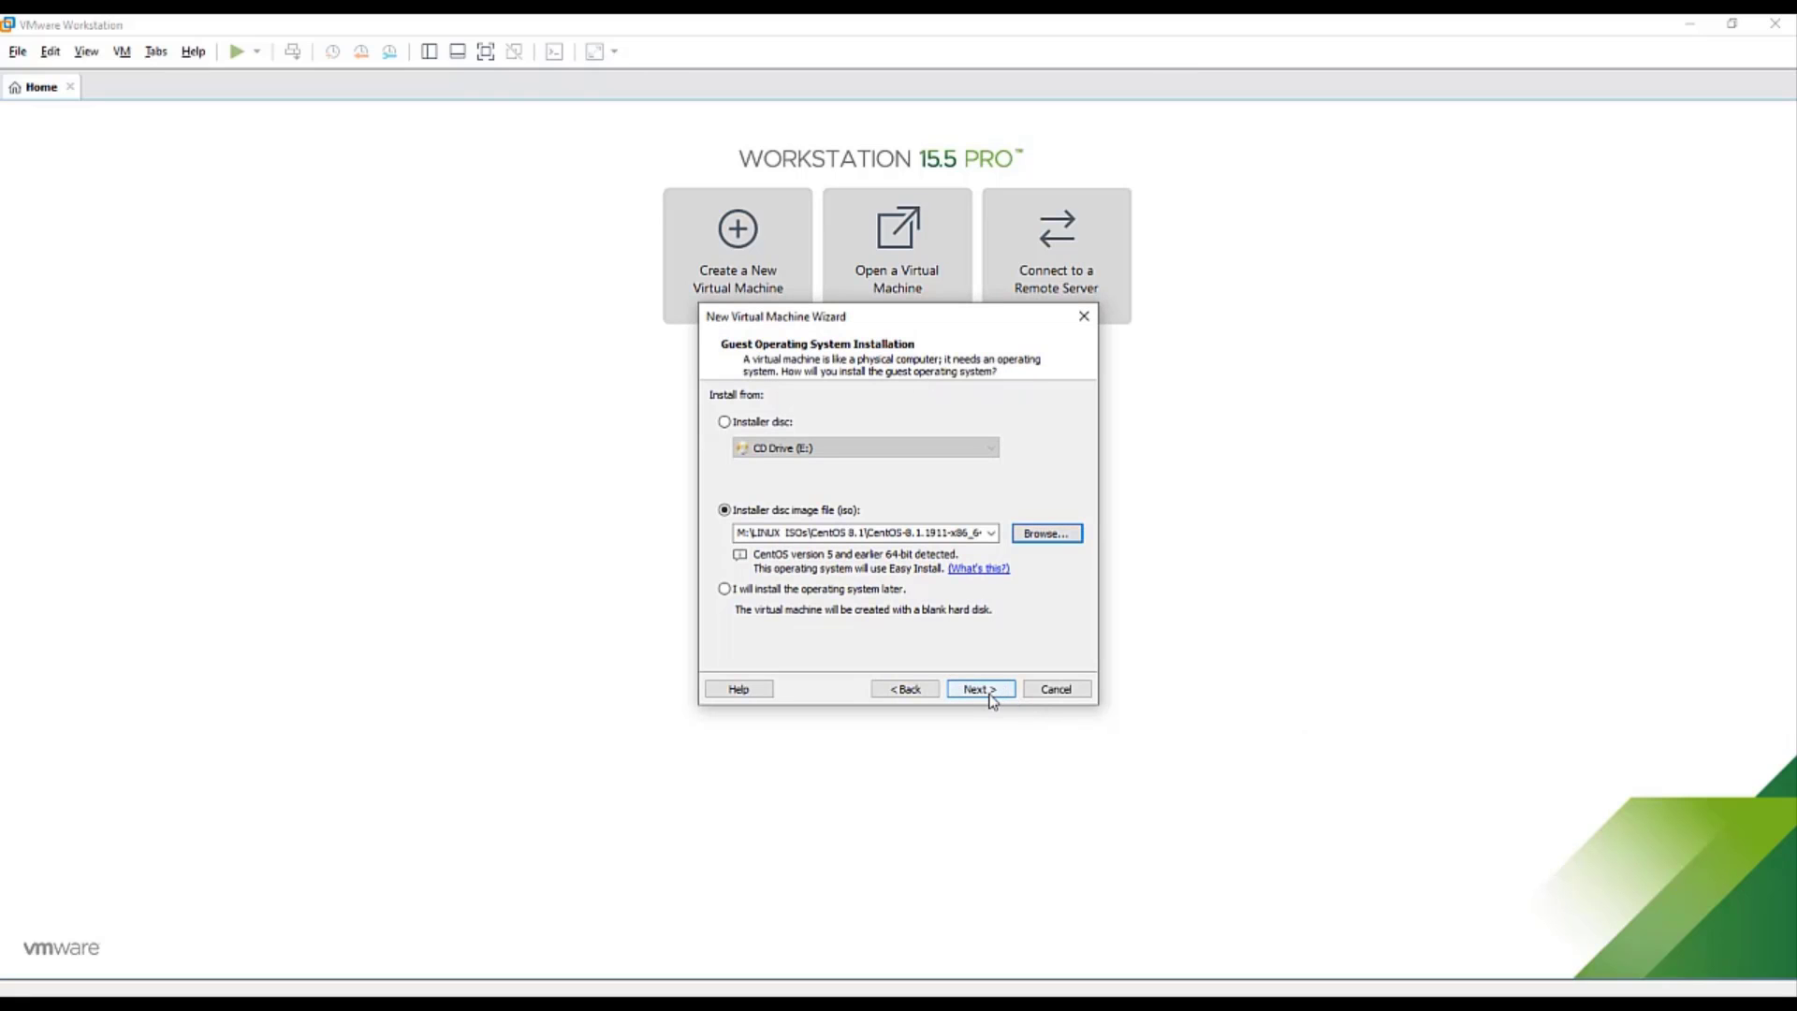
{"action": "left_click", "coordinate": [992, 699]}
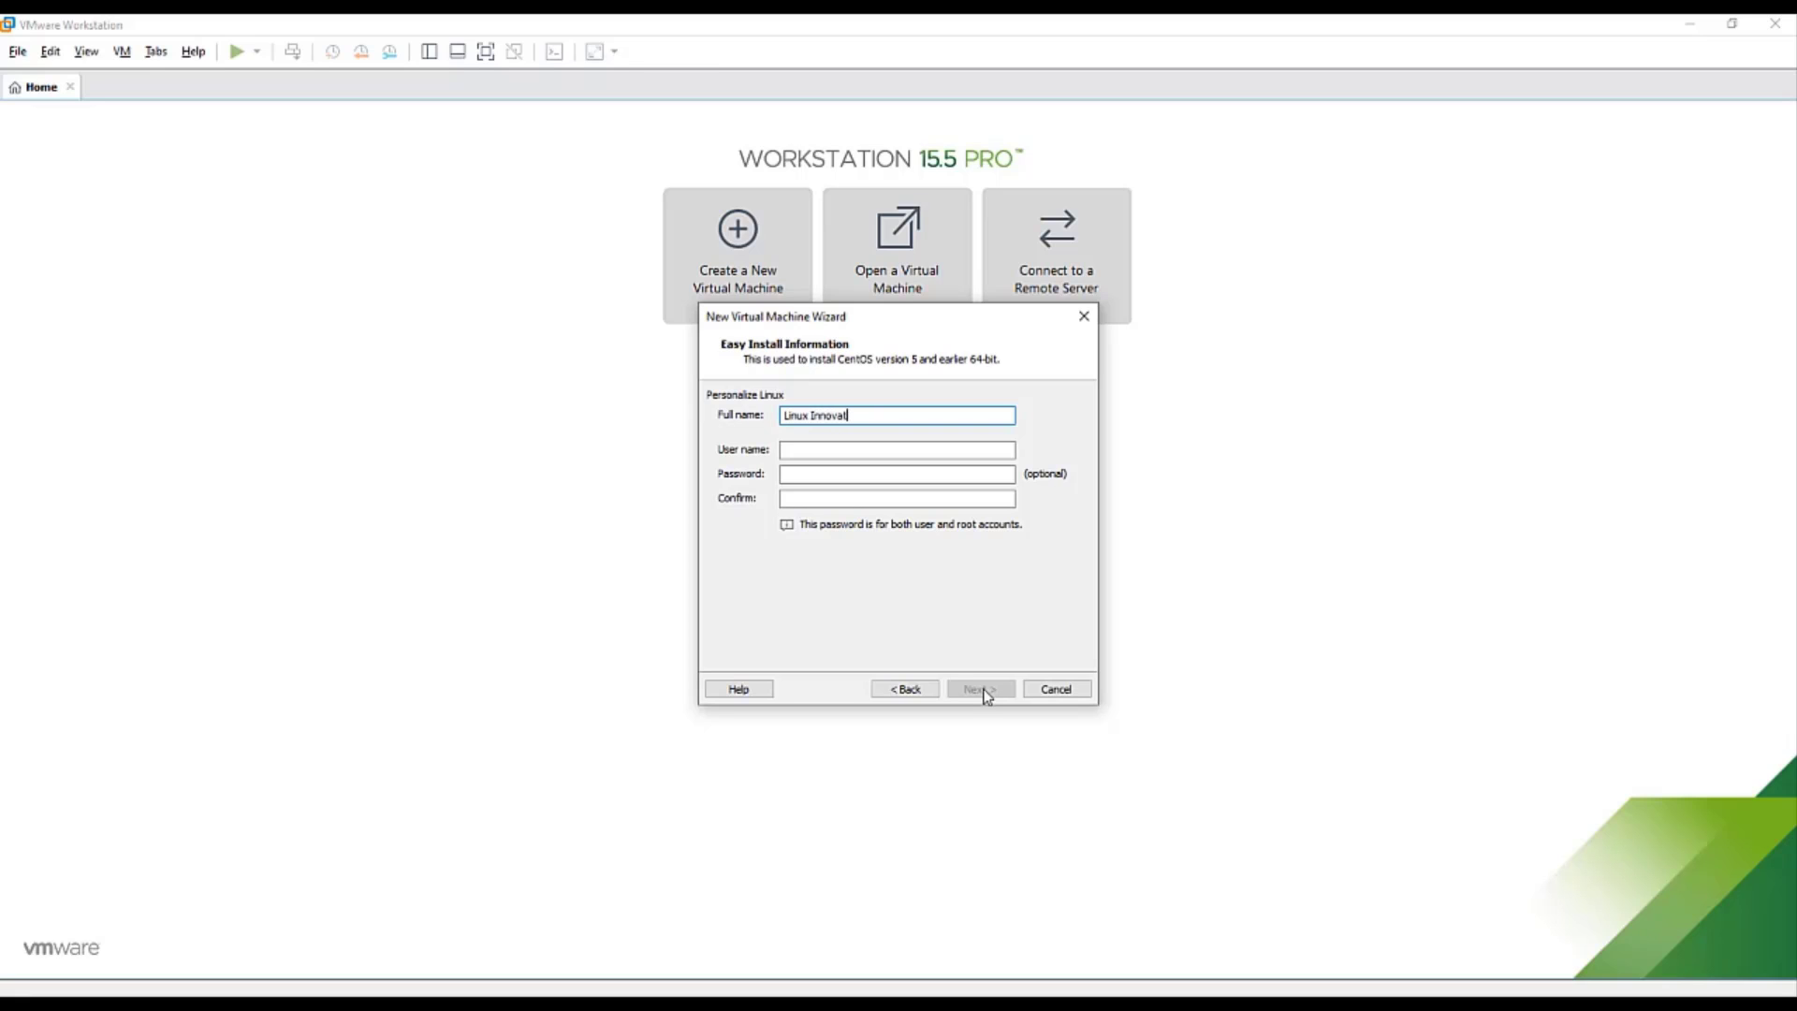
- Enter the full name, user name, password and password confirmation on the Easy Install page
{"action": "type", "text": "s"}
{"action": "key", "text": "Tab"}
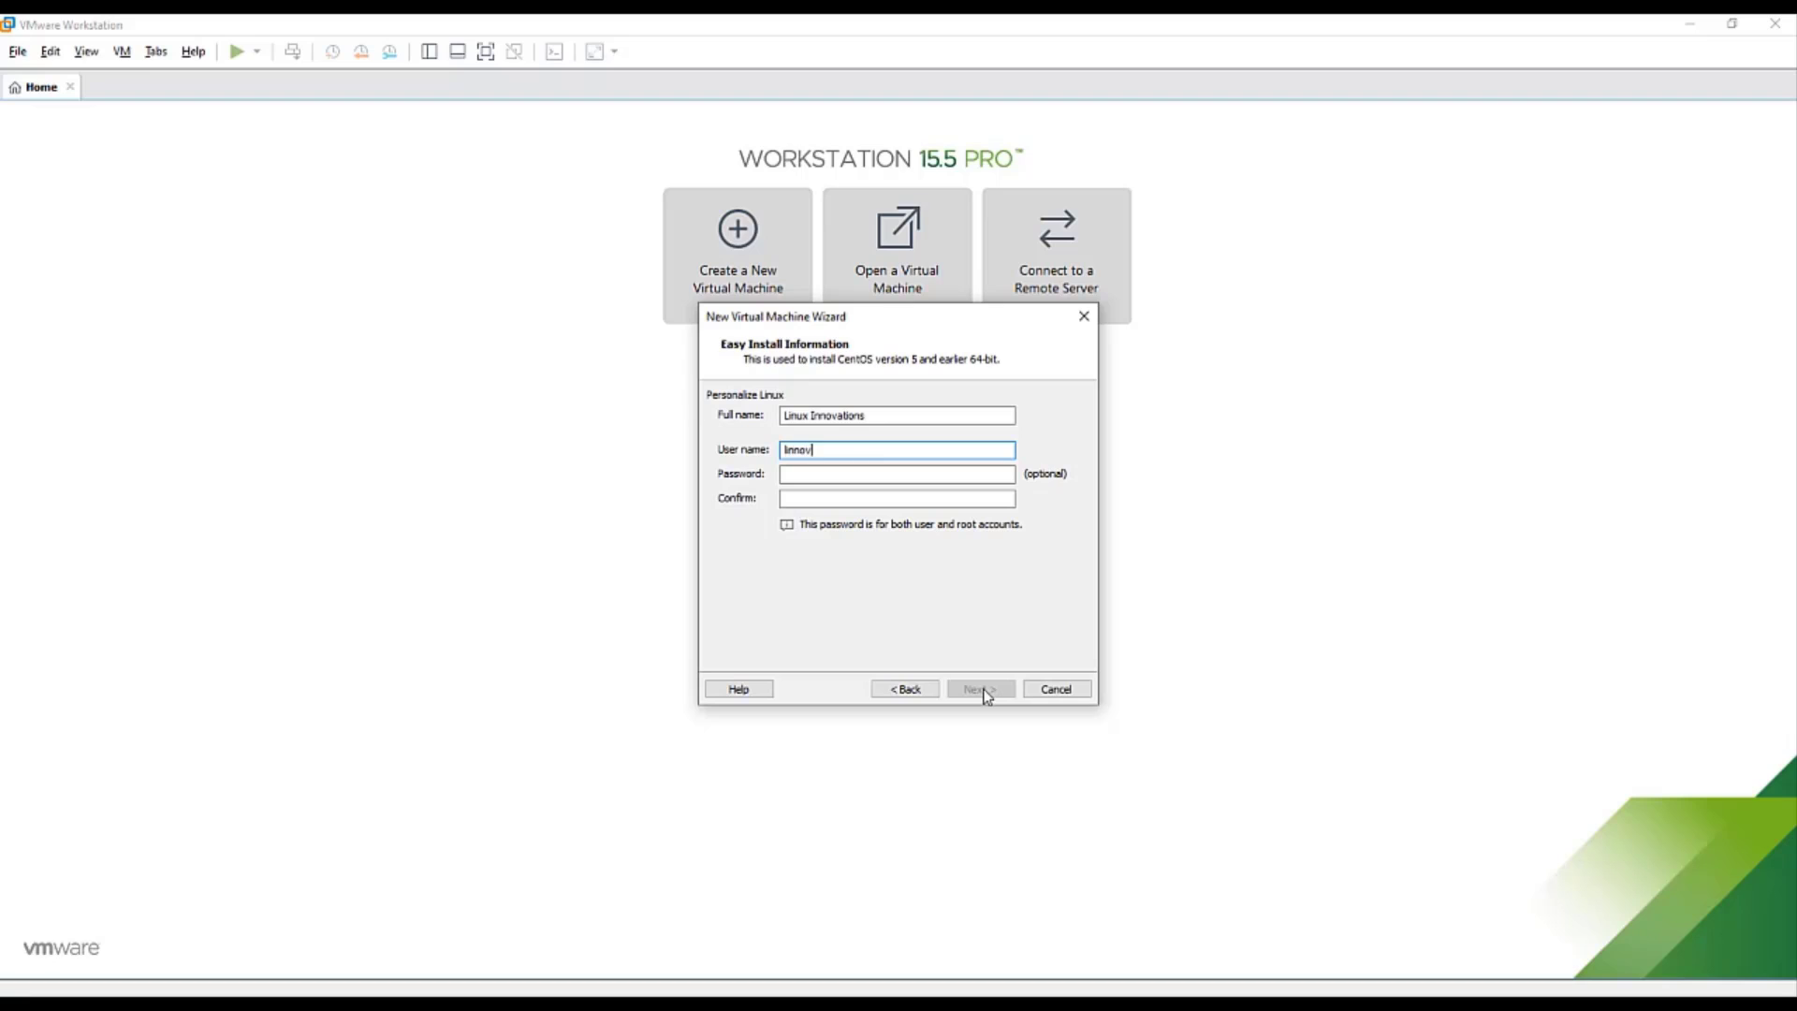
{"action": "key", "text": "Tab"}
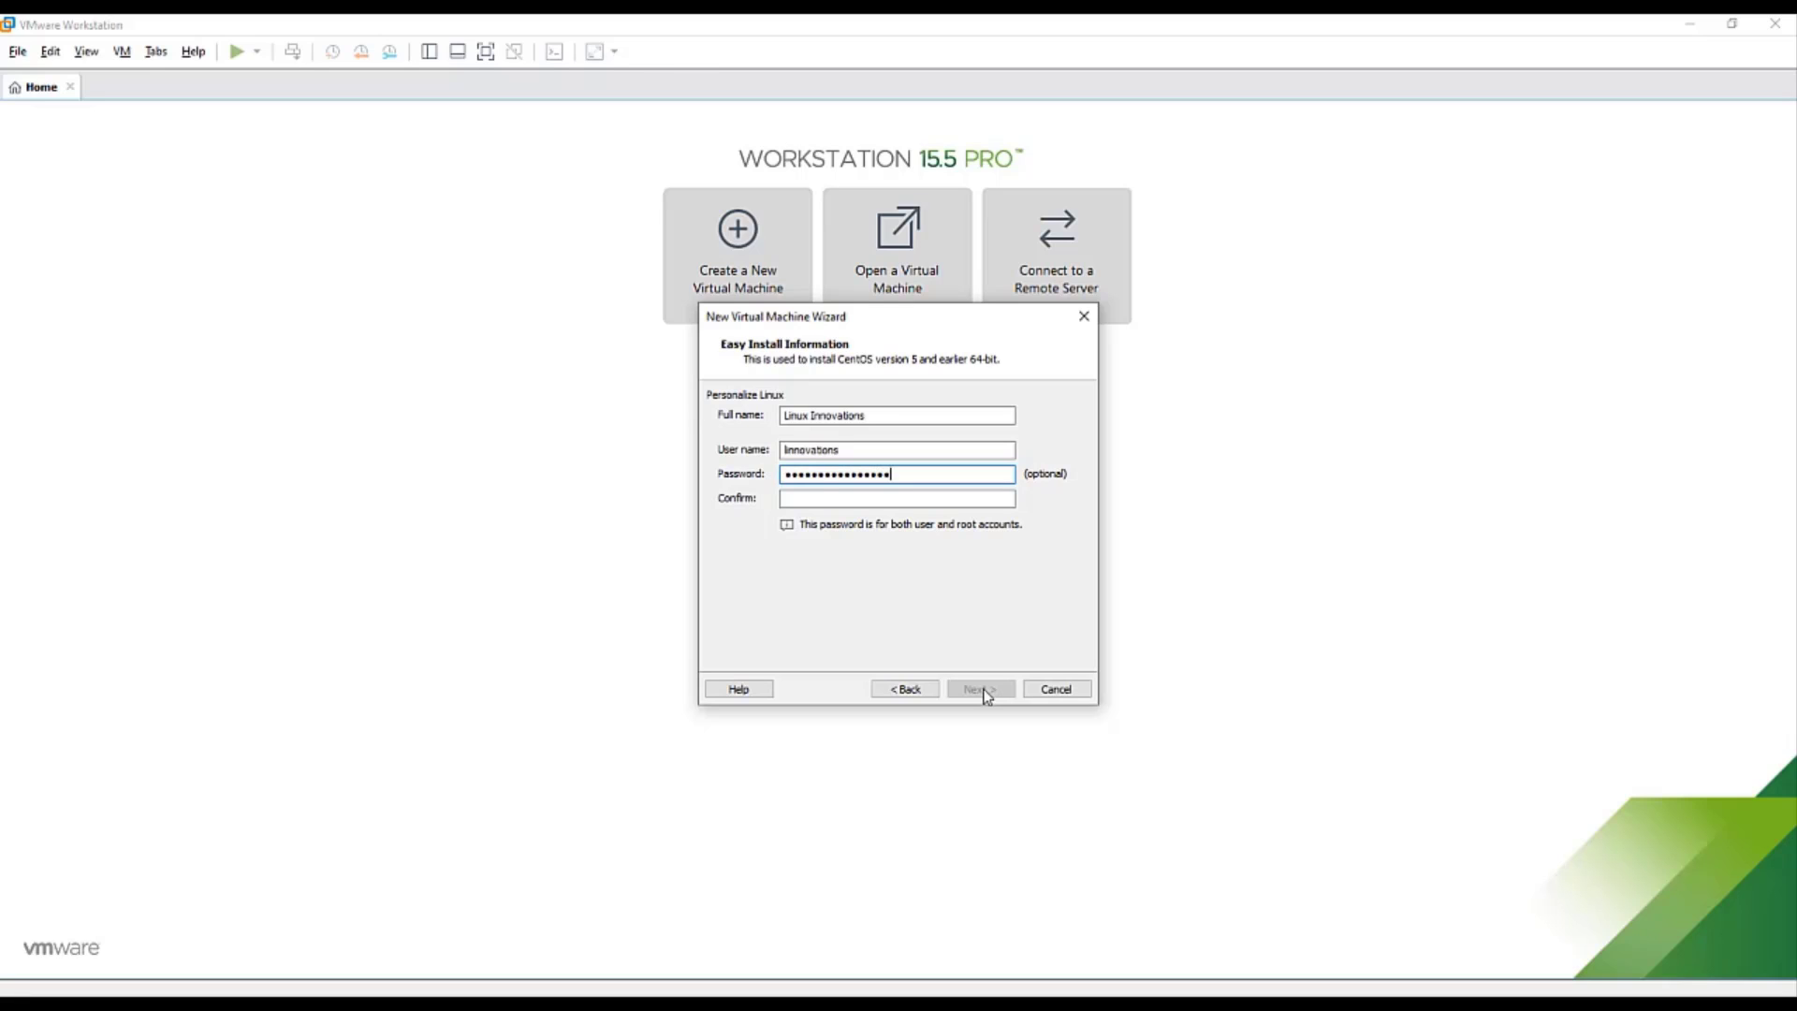
{"action": "key", "text": "Tab"}
{"action": "type", "text": "***"}
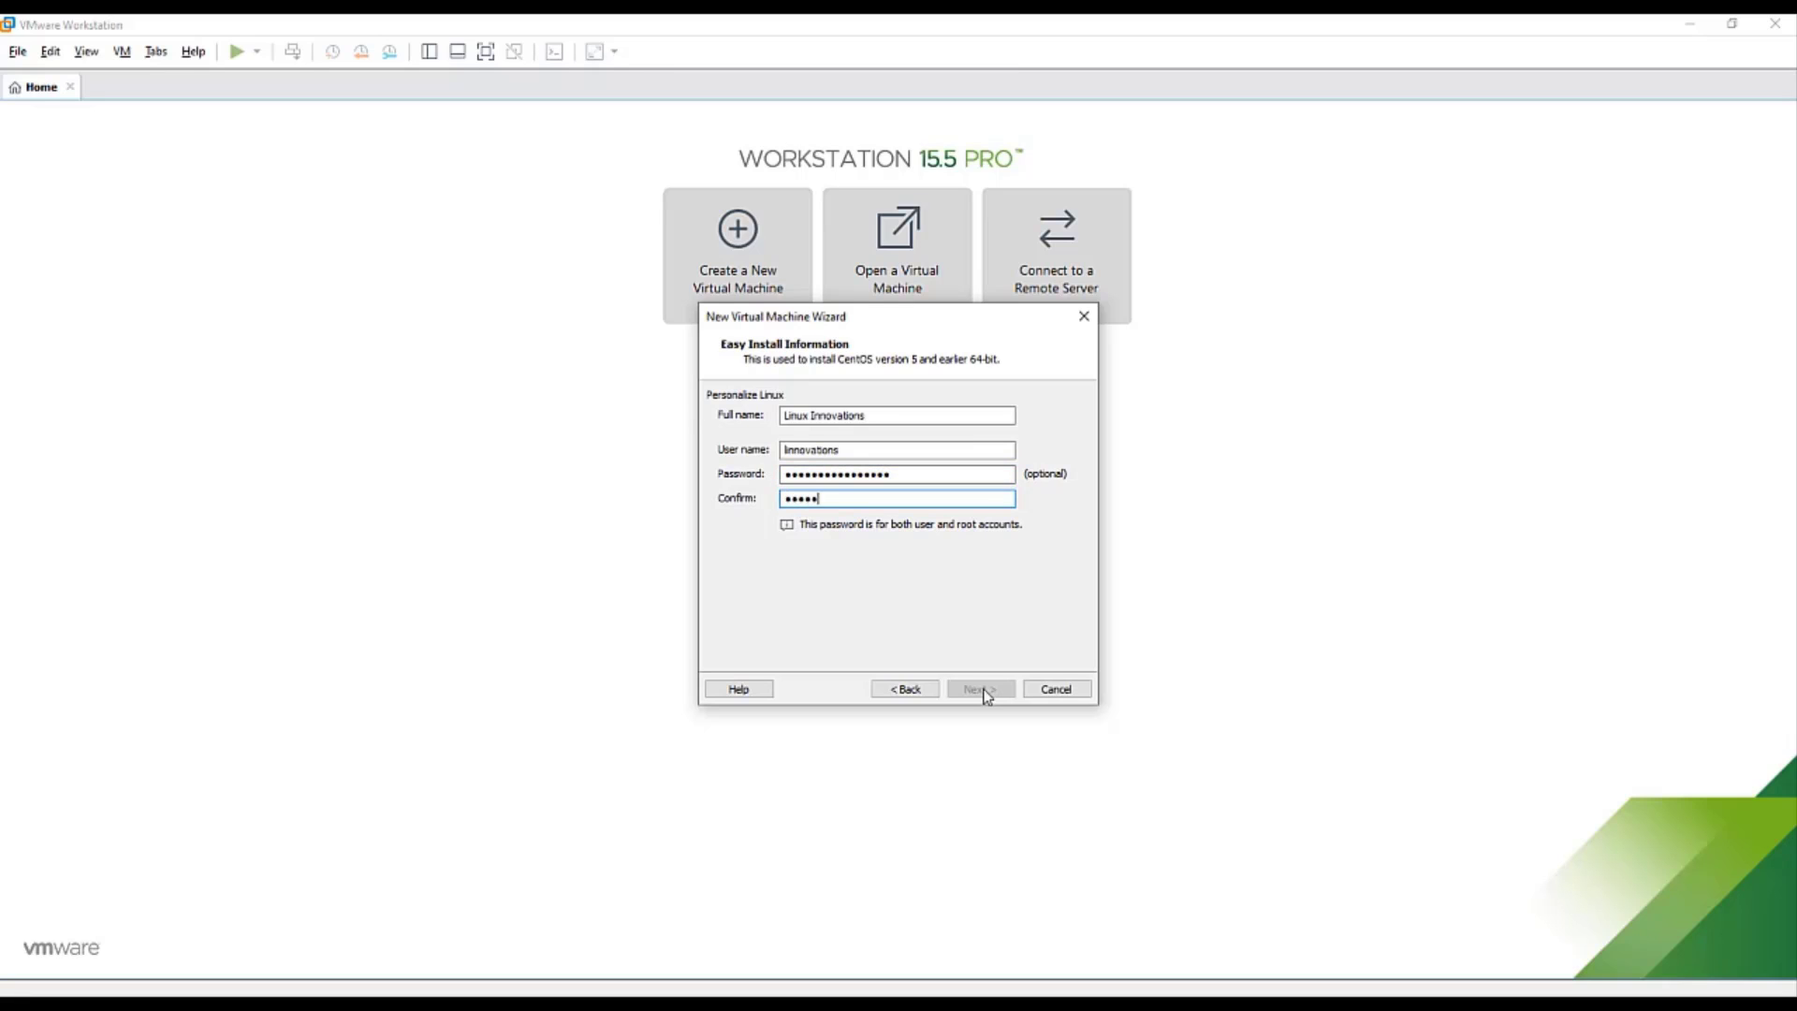
{"action": "type", "text": "**********"}
- Name the virtual machine CentOS-8-Installation and continue to the disk capacity page
{"action": "left_click", "coordinate": [982, 690]}
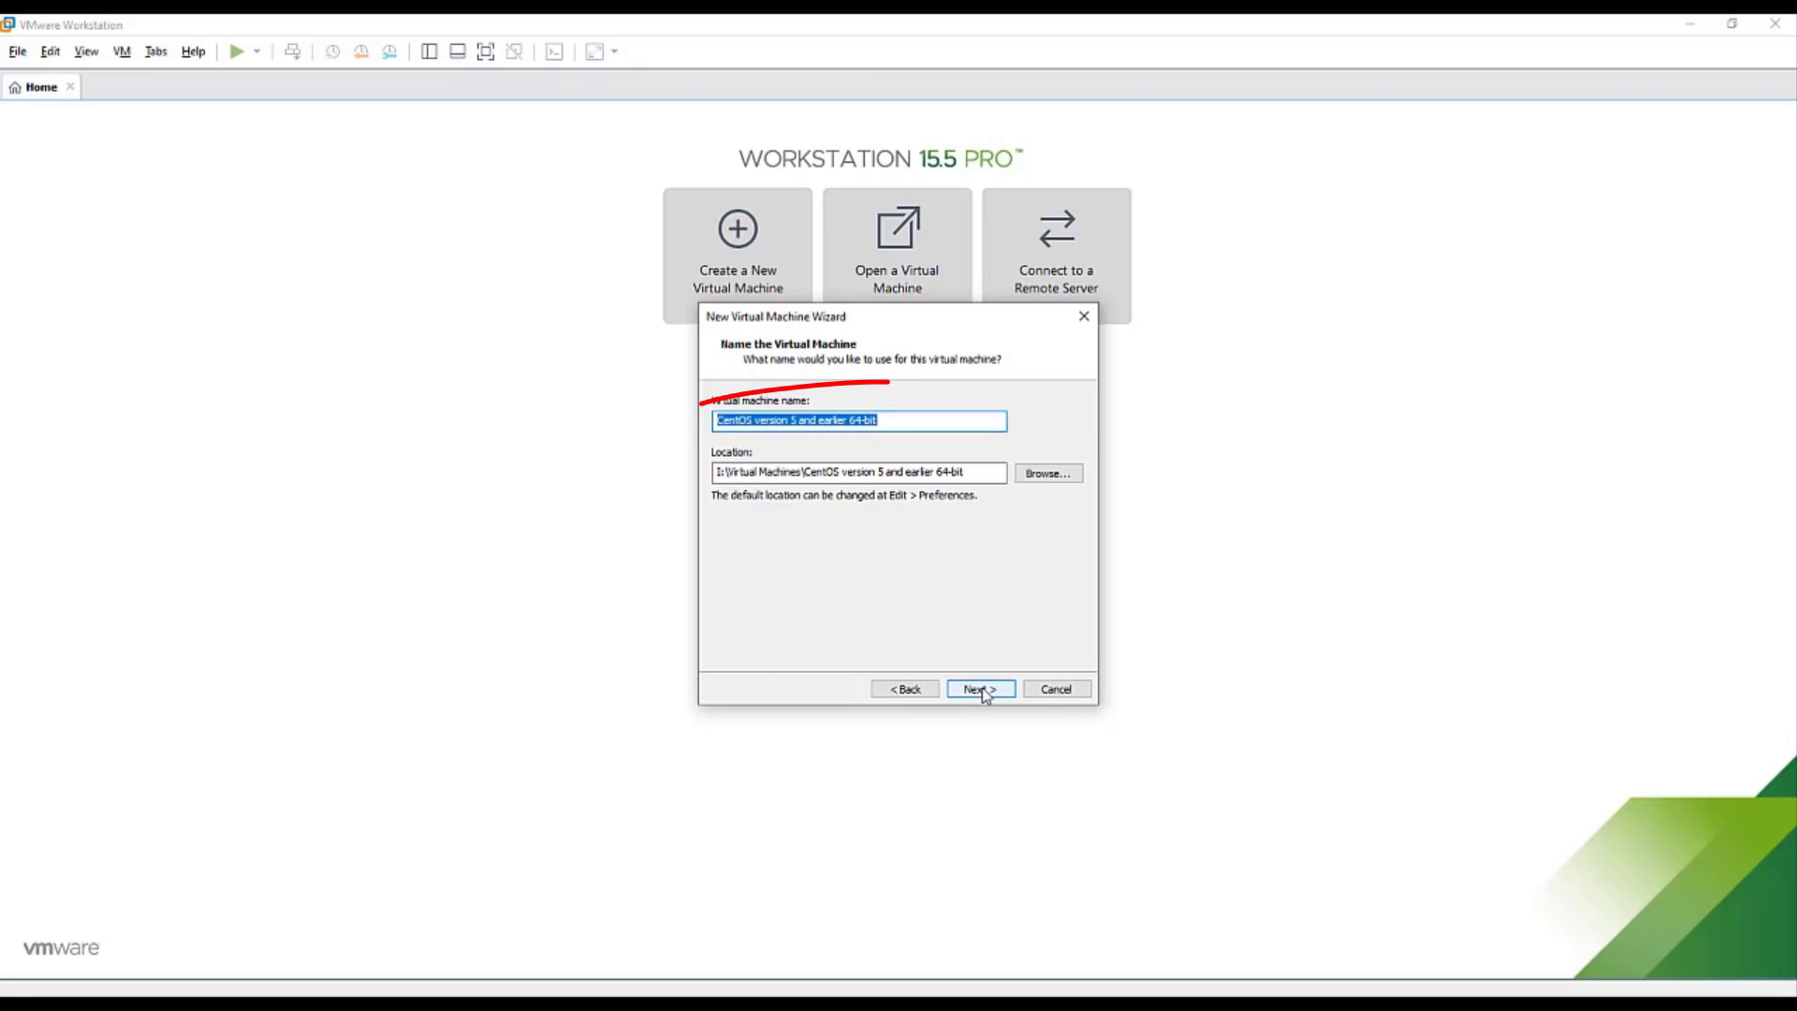
{"action": "type", "text": "Cent"}
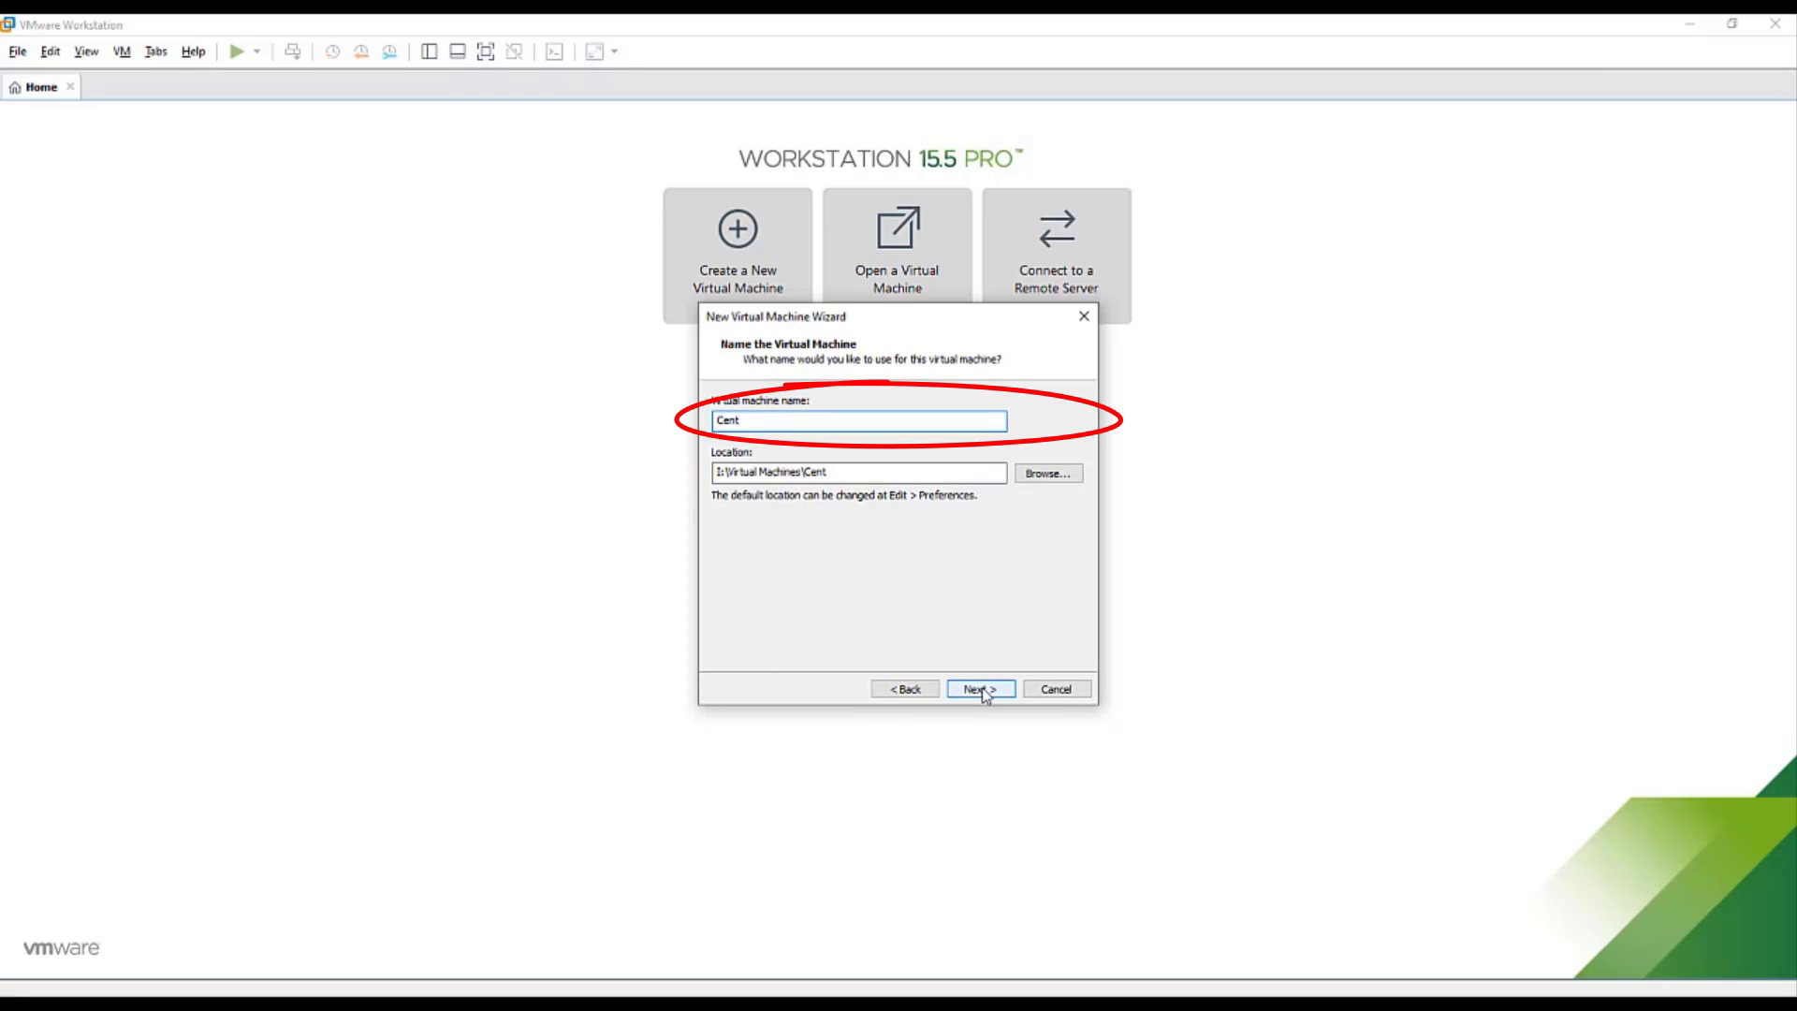
{"action": "type", "text": "OS-8-Installati"}
{"action": "type", "text": "on"}
{"action": "left_click", "coordinate": [978, 689]}
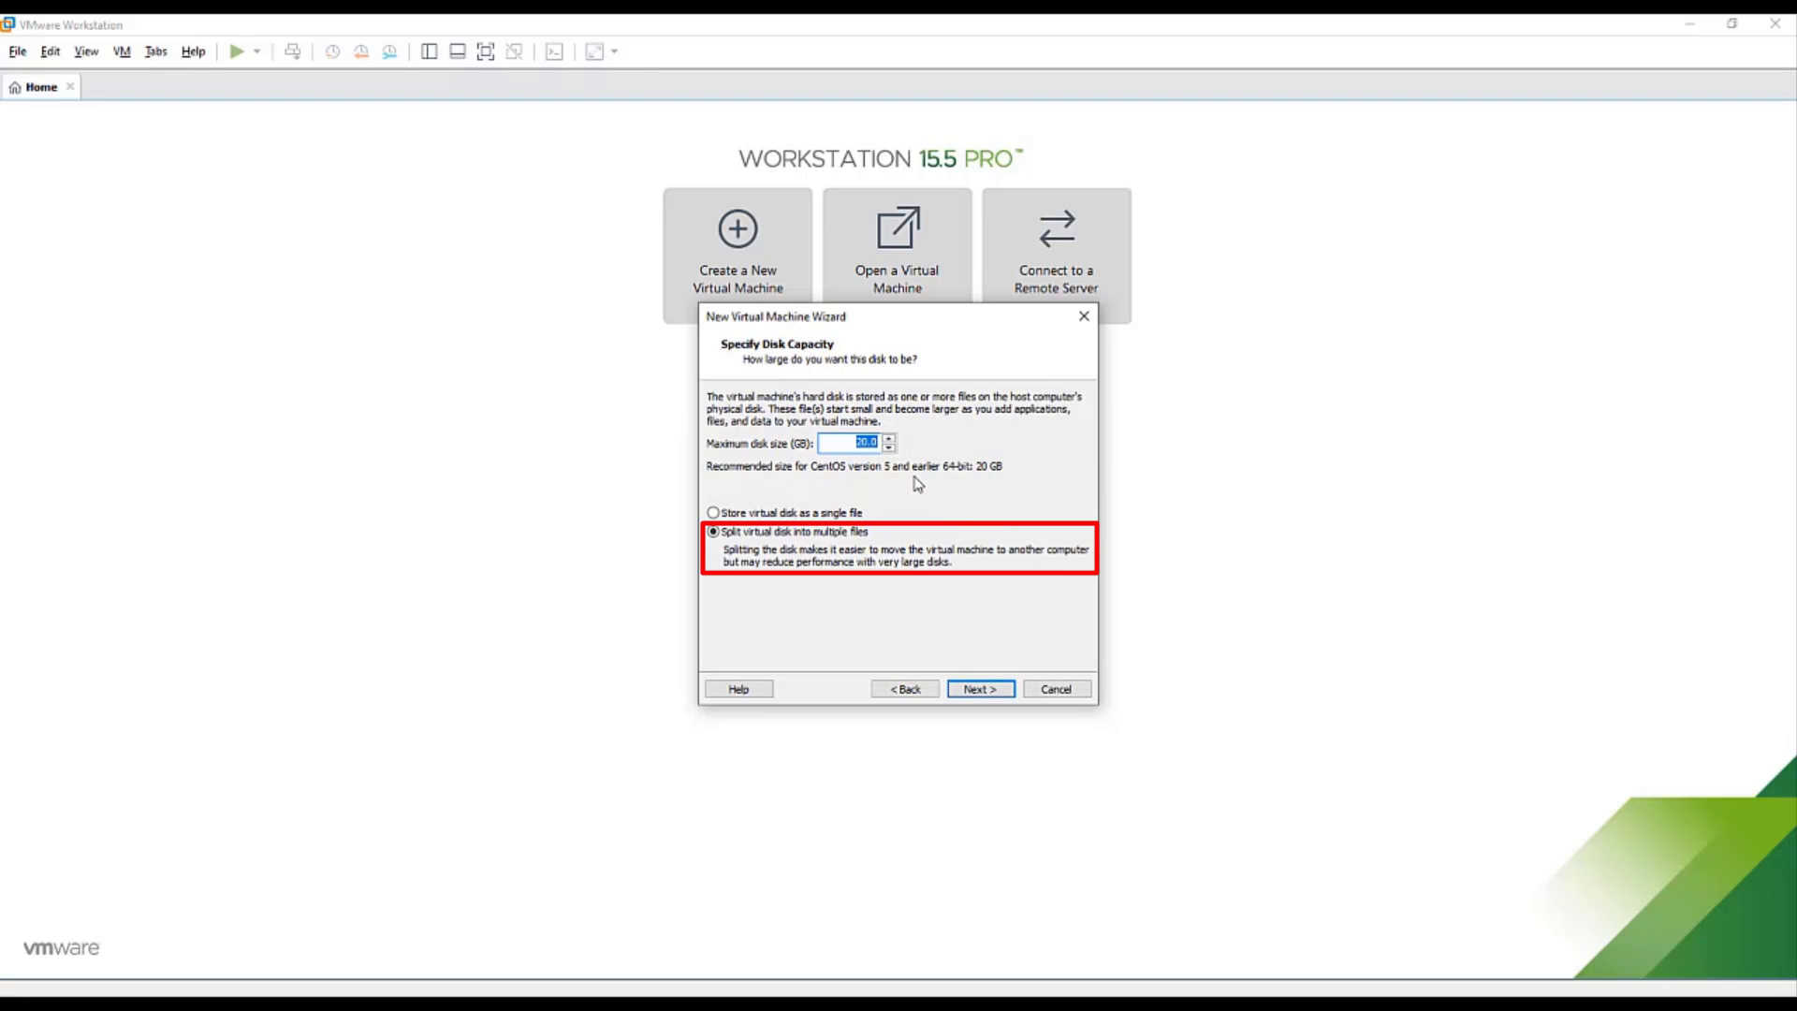
- Keep the 20 GB split disk and customize hardware to 2048 MB memory and 2 processors
{"action": "left_click", "coordinate": [979, 690]}
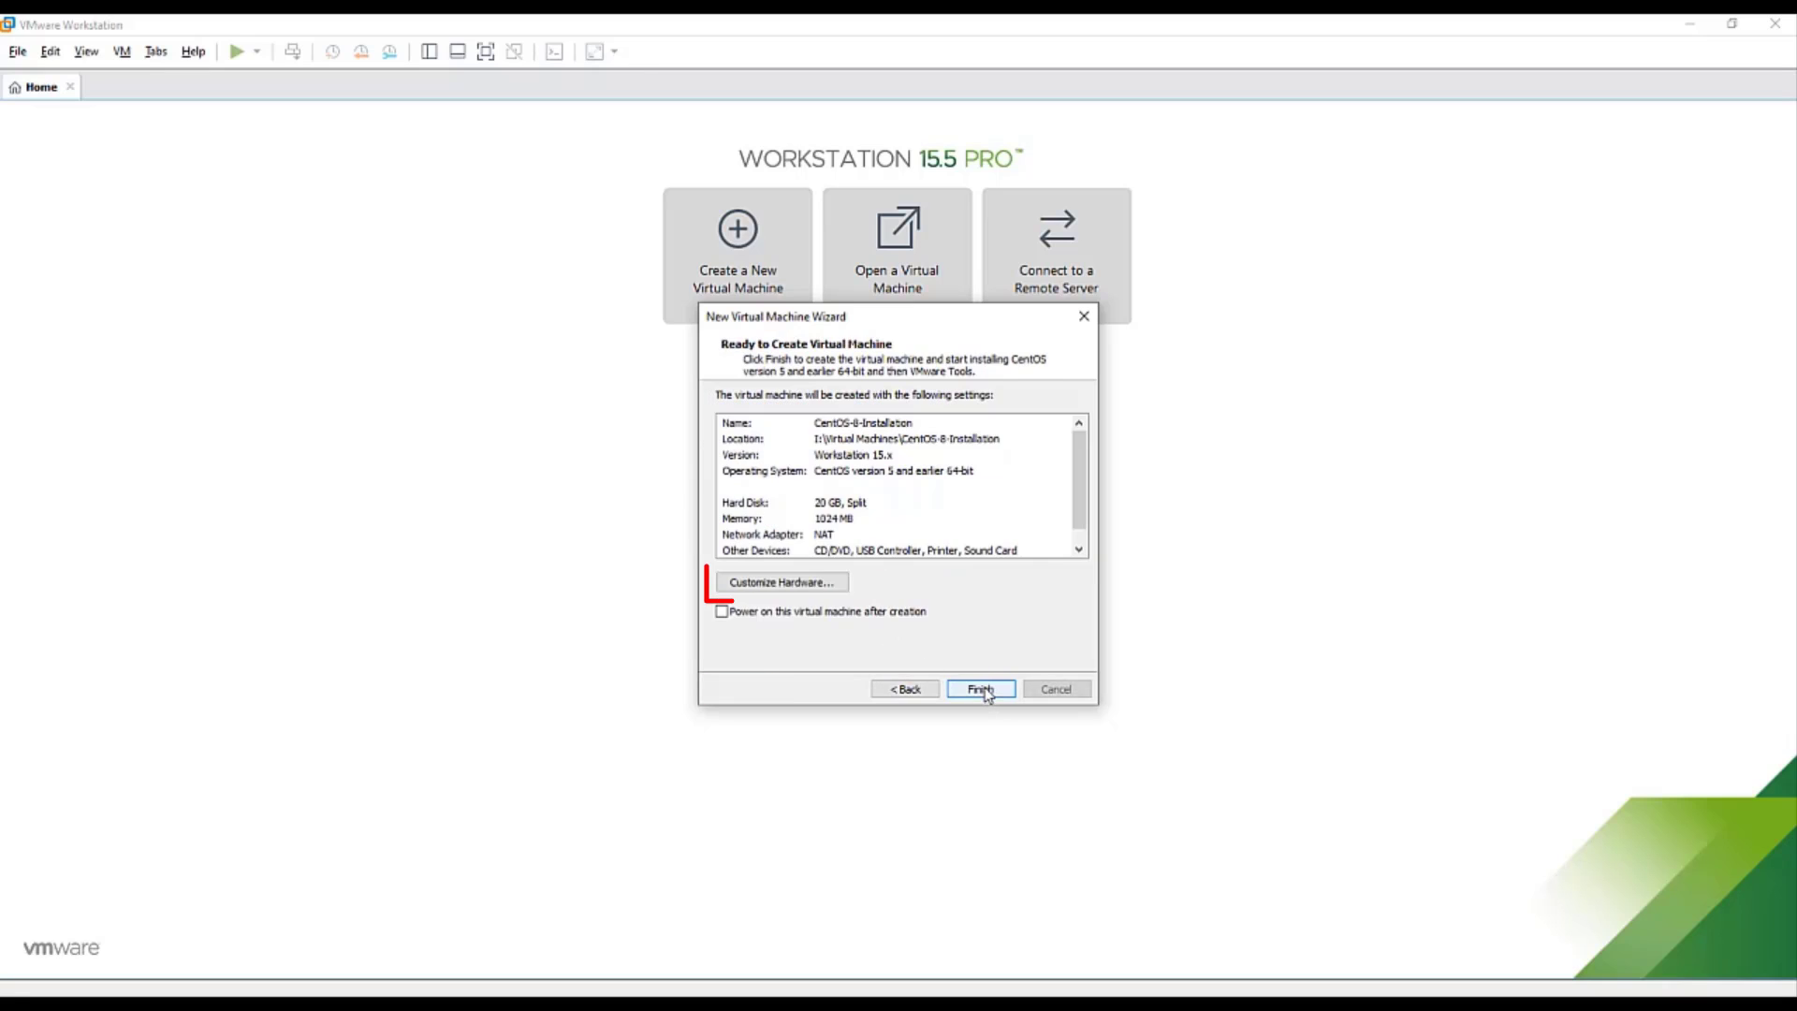
{"action": "left_click", "coordinate": [833, 587]}
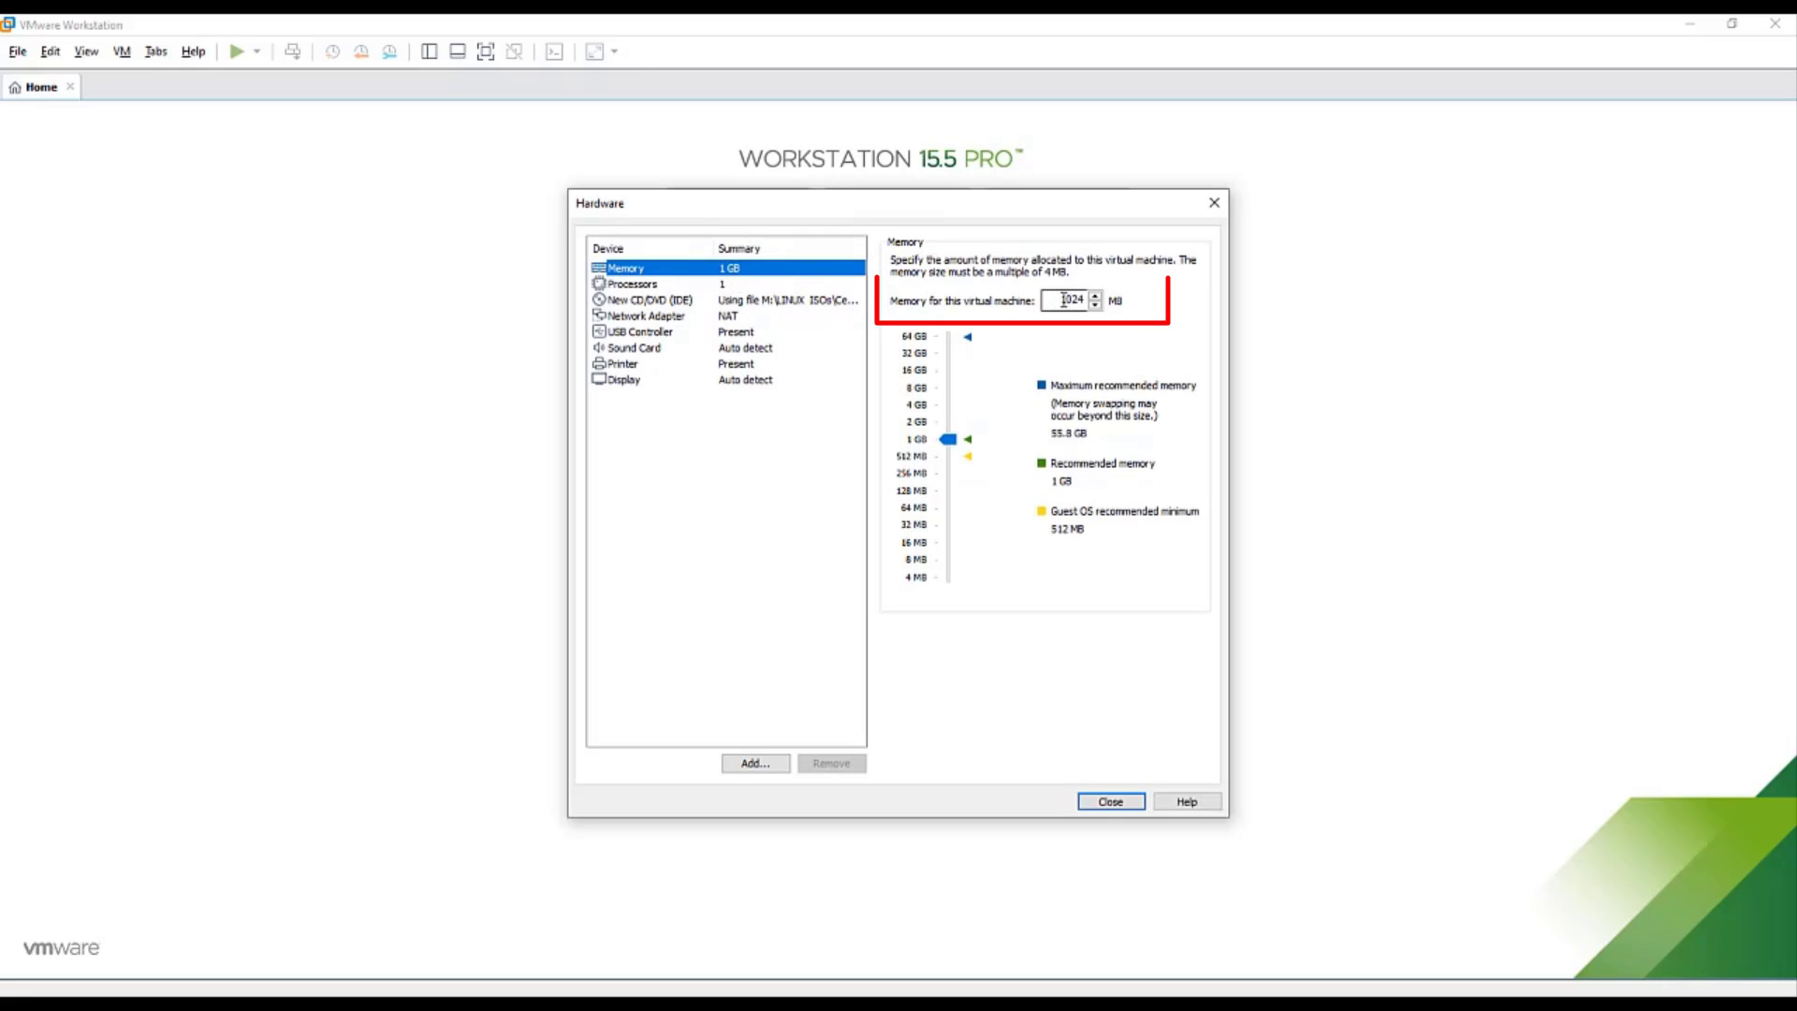
{"action": "double_click", "coordinate": [1071, 299]}
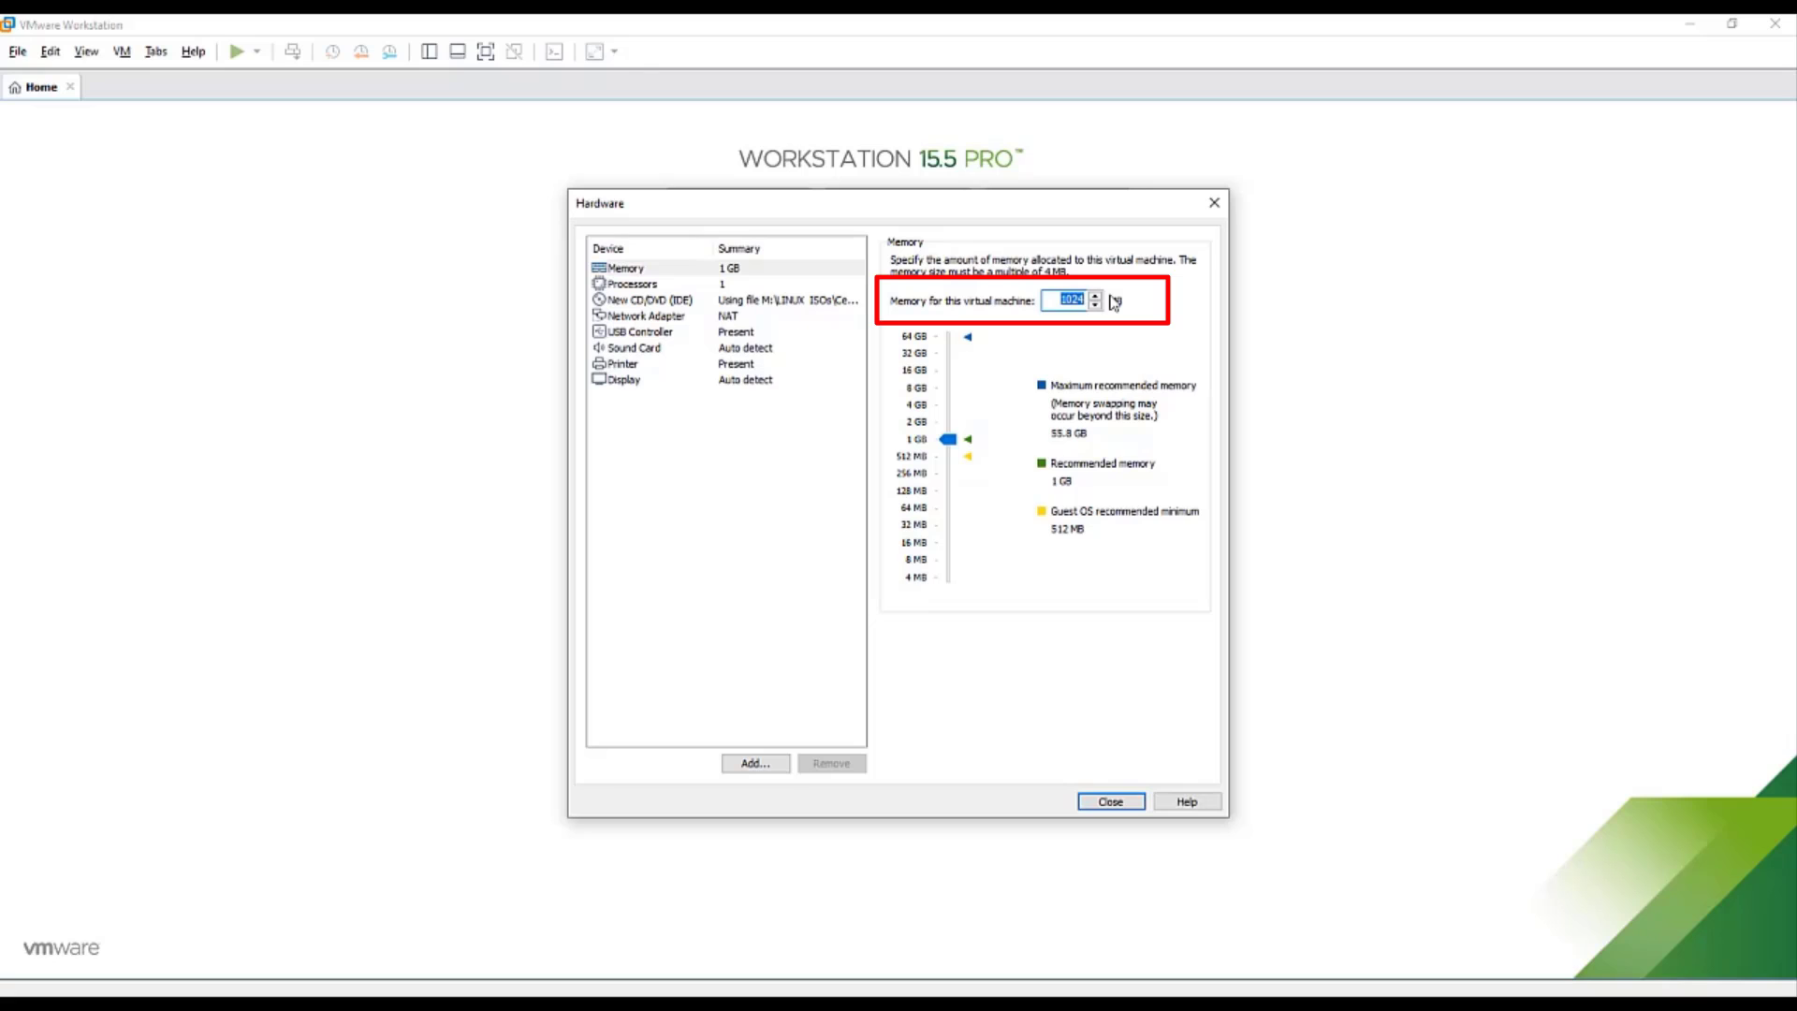
{"action": "type", "text": "2048"}
{"action": "left_click", "coordinate": [768, 284]}
{"action": "left_click", "coordinate": [1108, 264]}
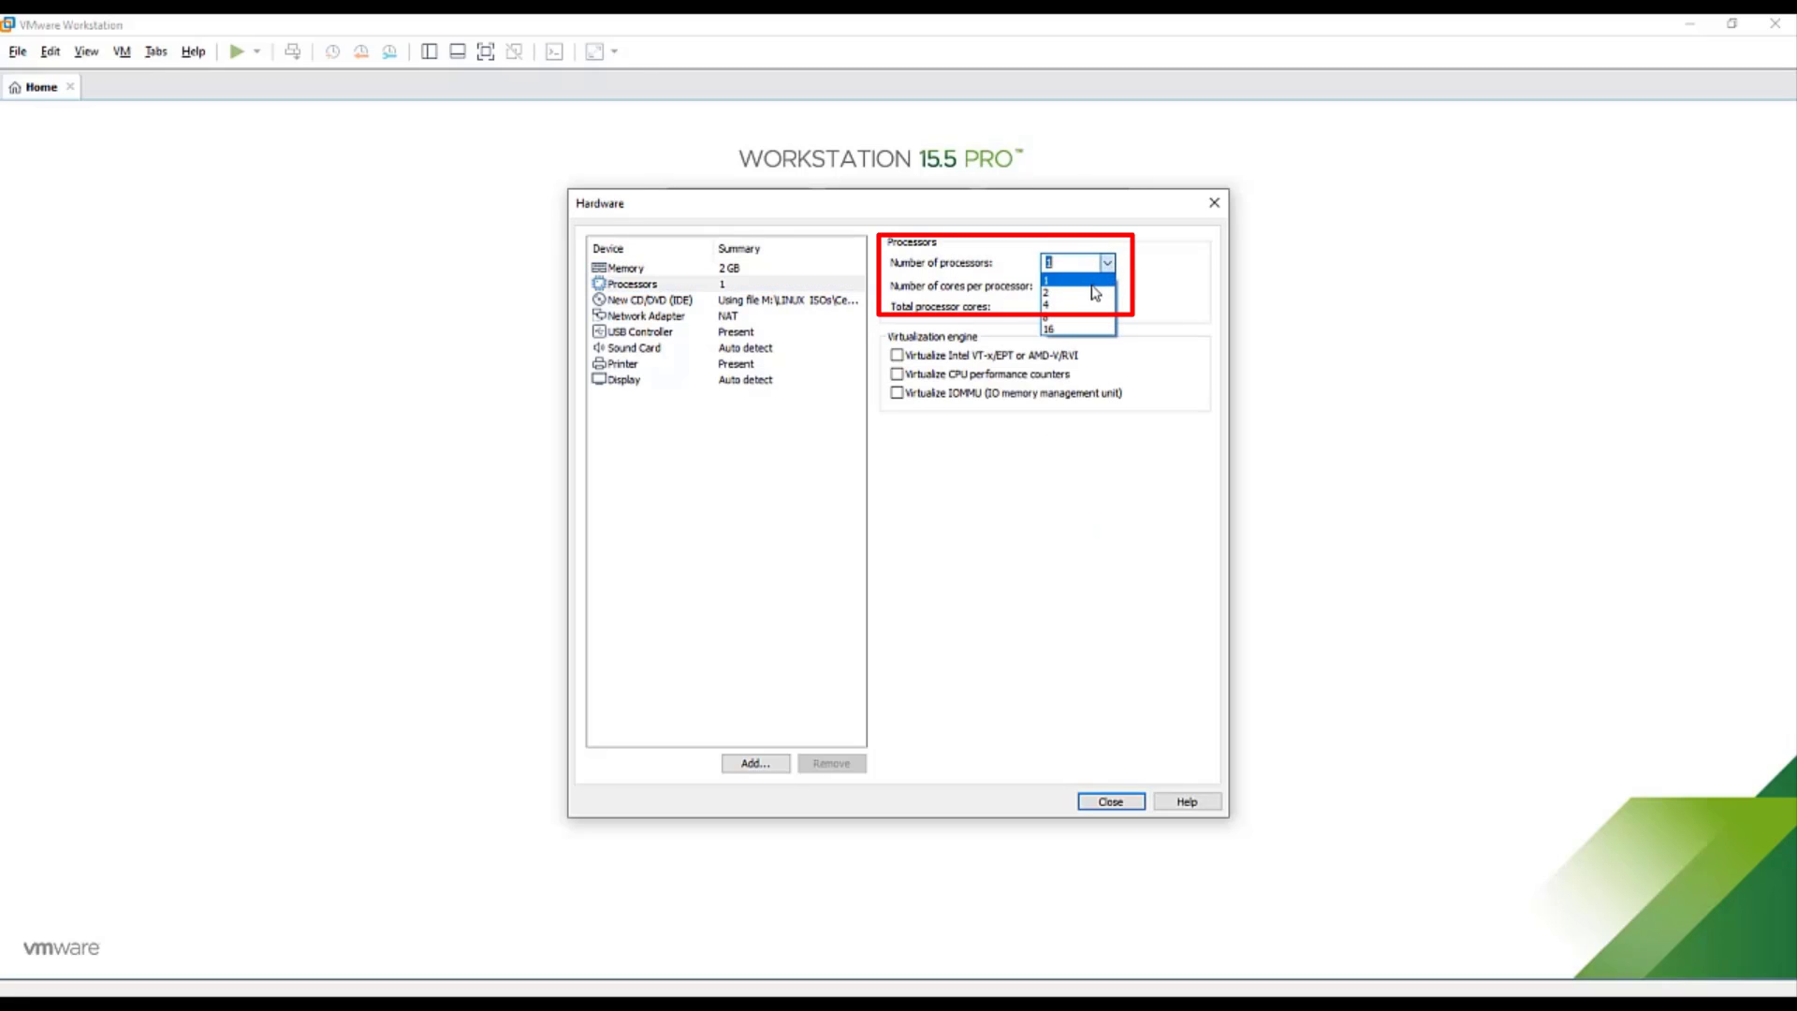
{"action": "left_click", "coordinate": [1093, 288]}
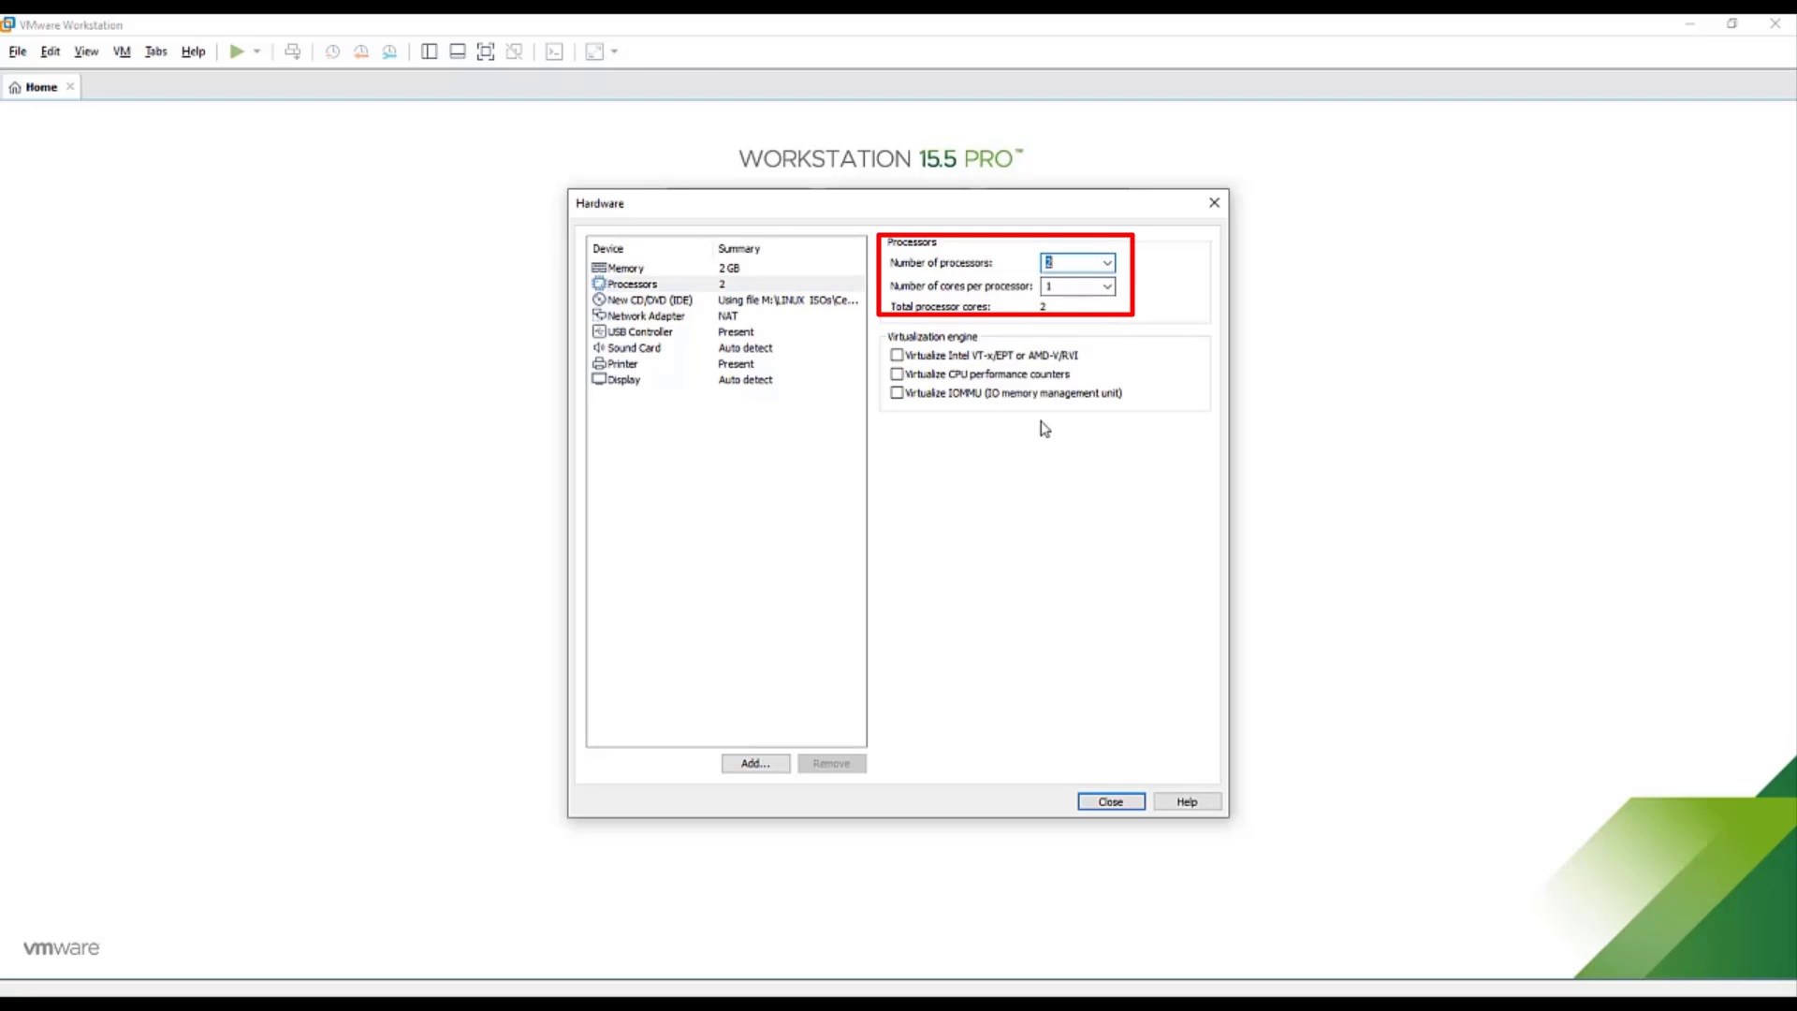
{"action": "left_click", "coordinate": [802, 510]}
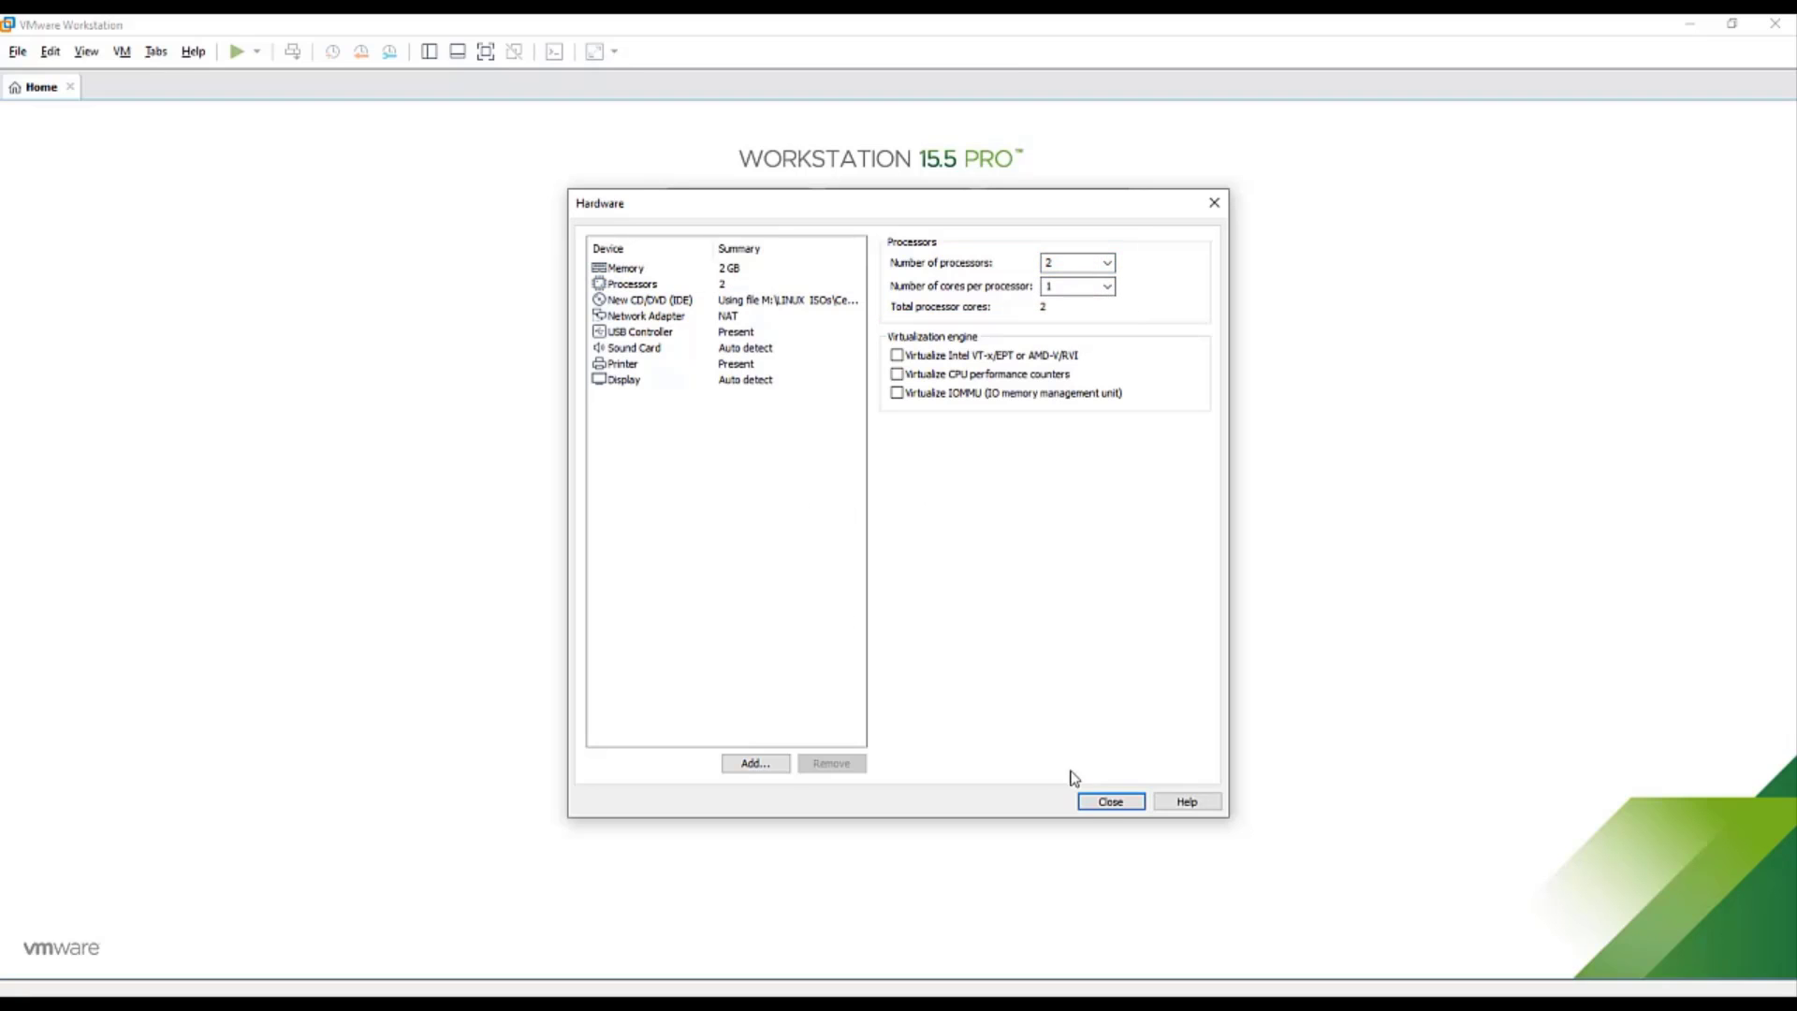
{"action": "left_click", "coordinate": [1122, 806]}
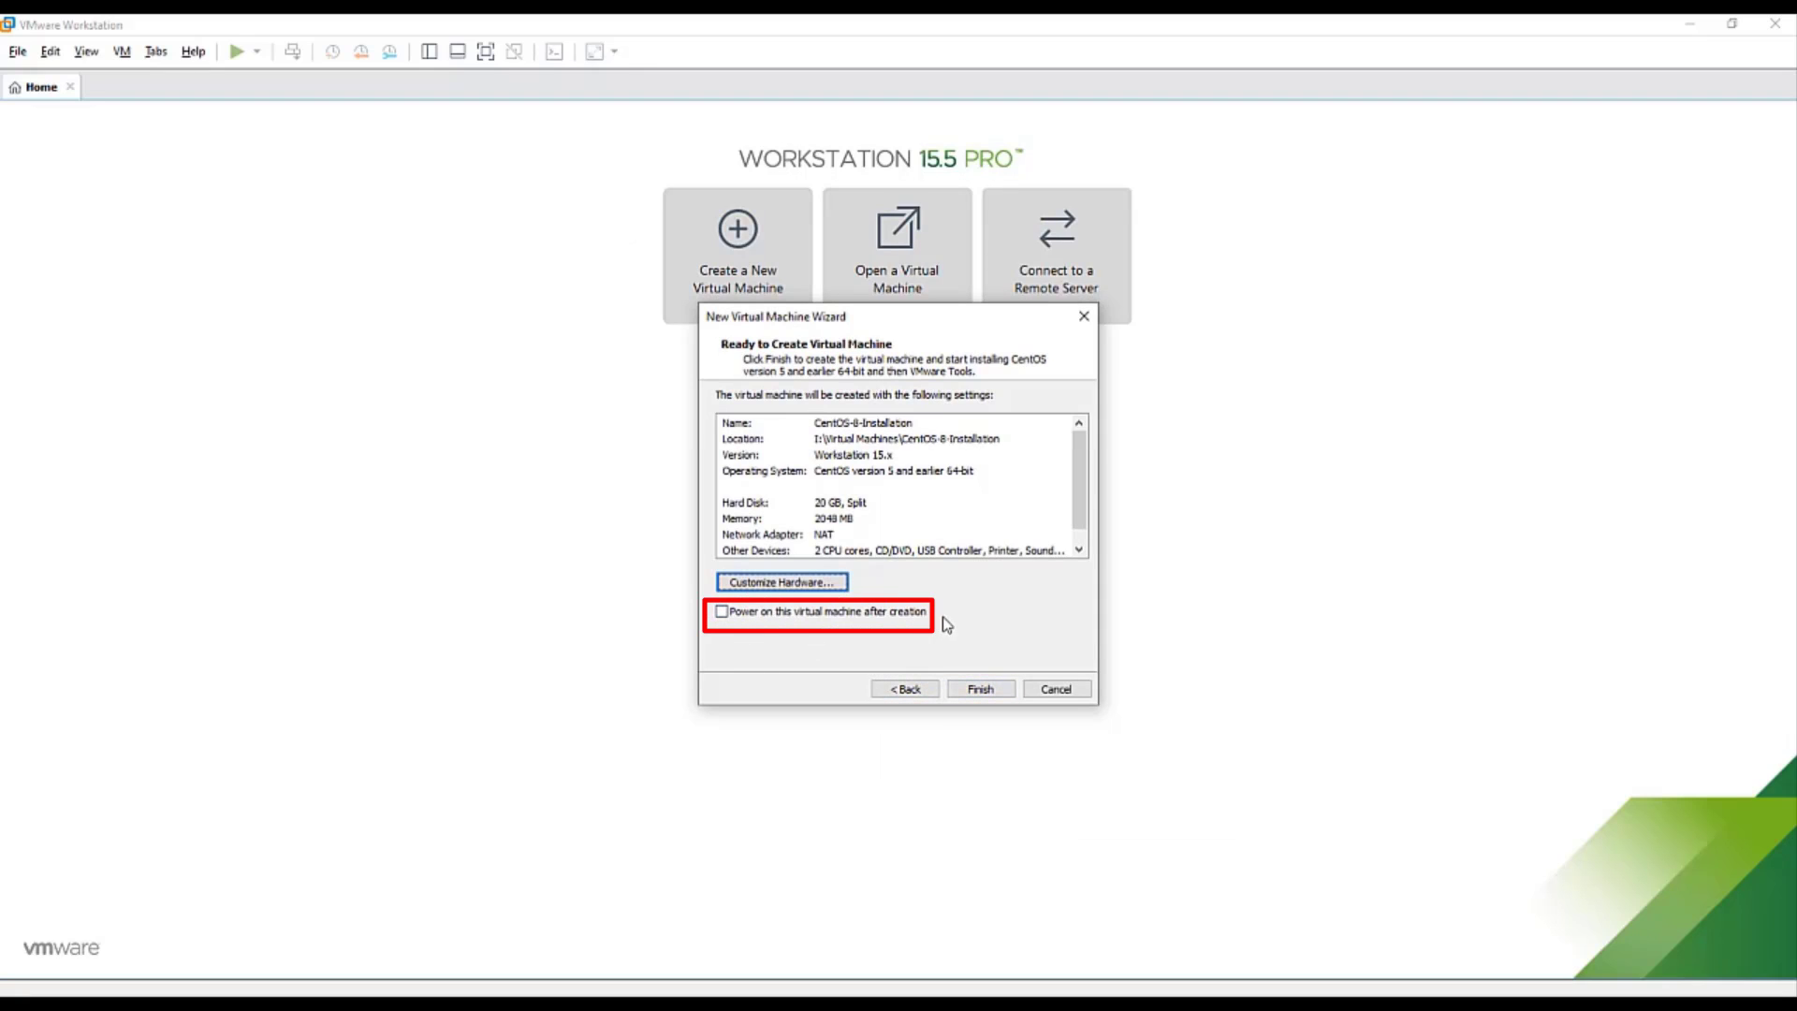
- Finish creating the VM, then remove its autoinst.iso CD/DVD drive in the VM settings
{"action": "left_click", "coordinate": [983, 692]}
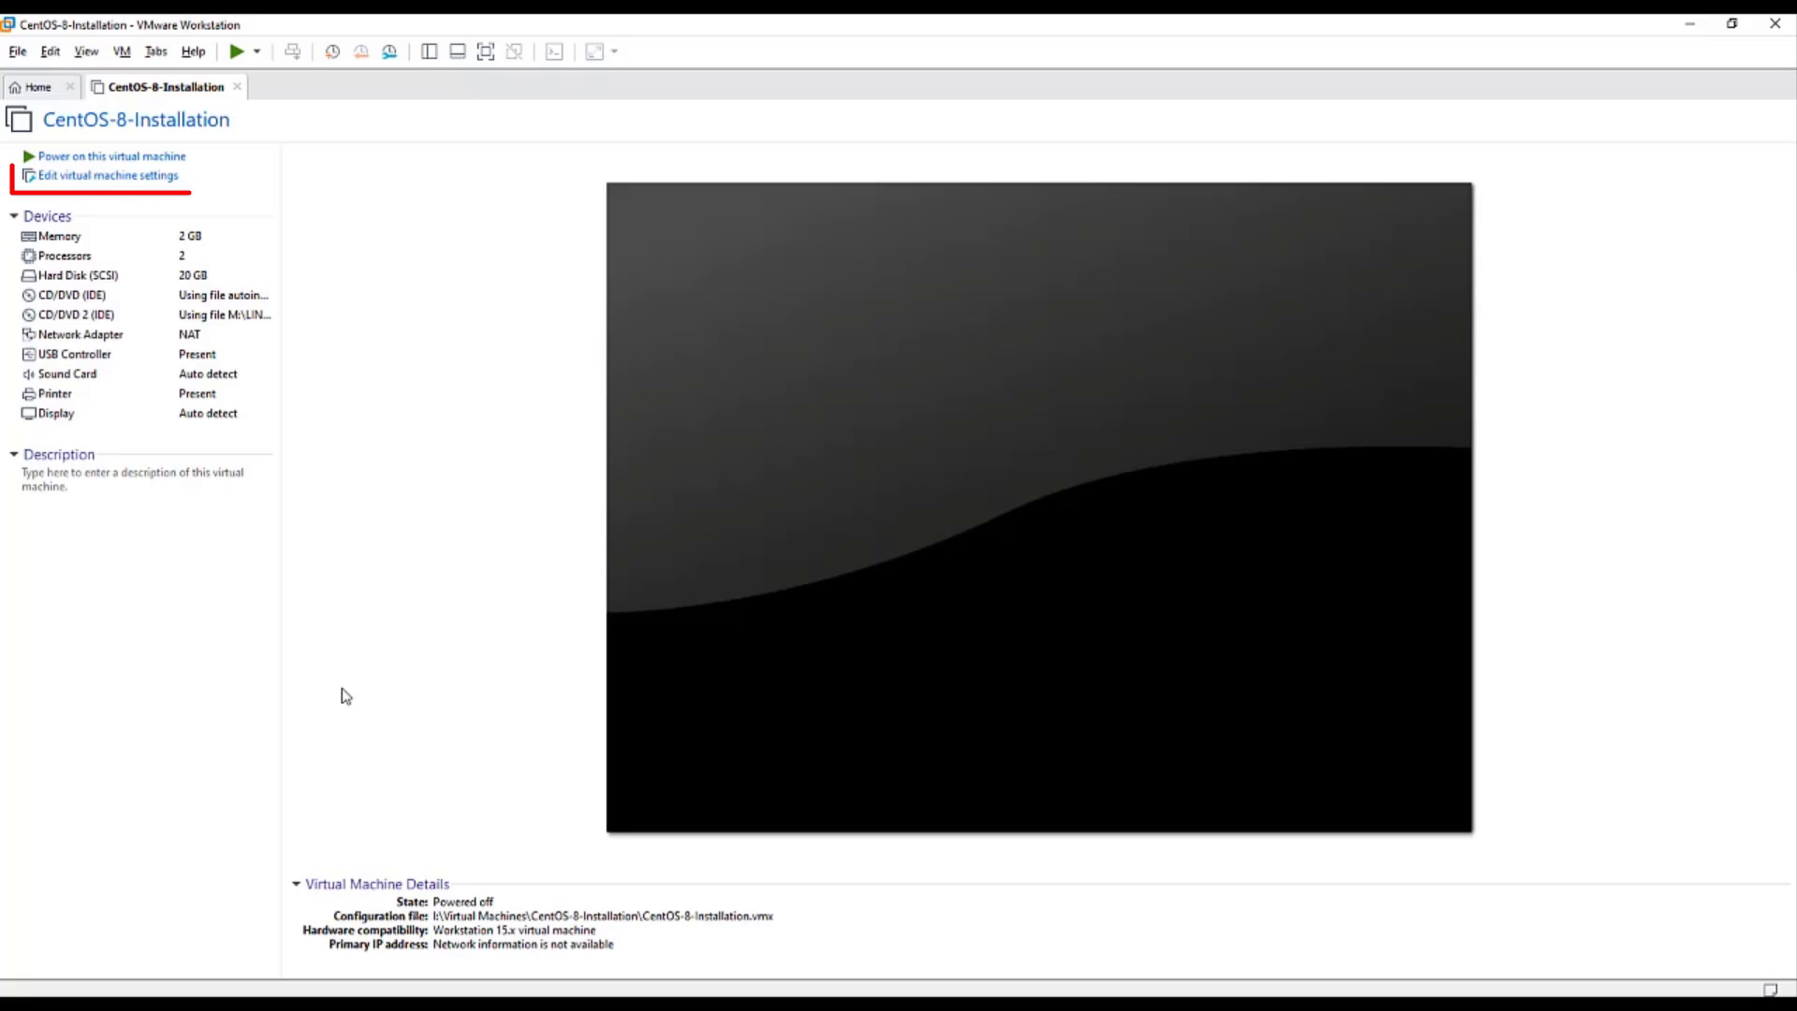
{"action": "left_click", "coordinate": [138, 177]}
{"action": "left_click", "coordinate": [730, 324]}
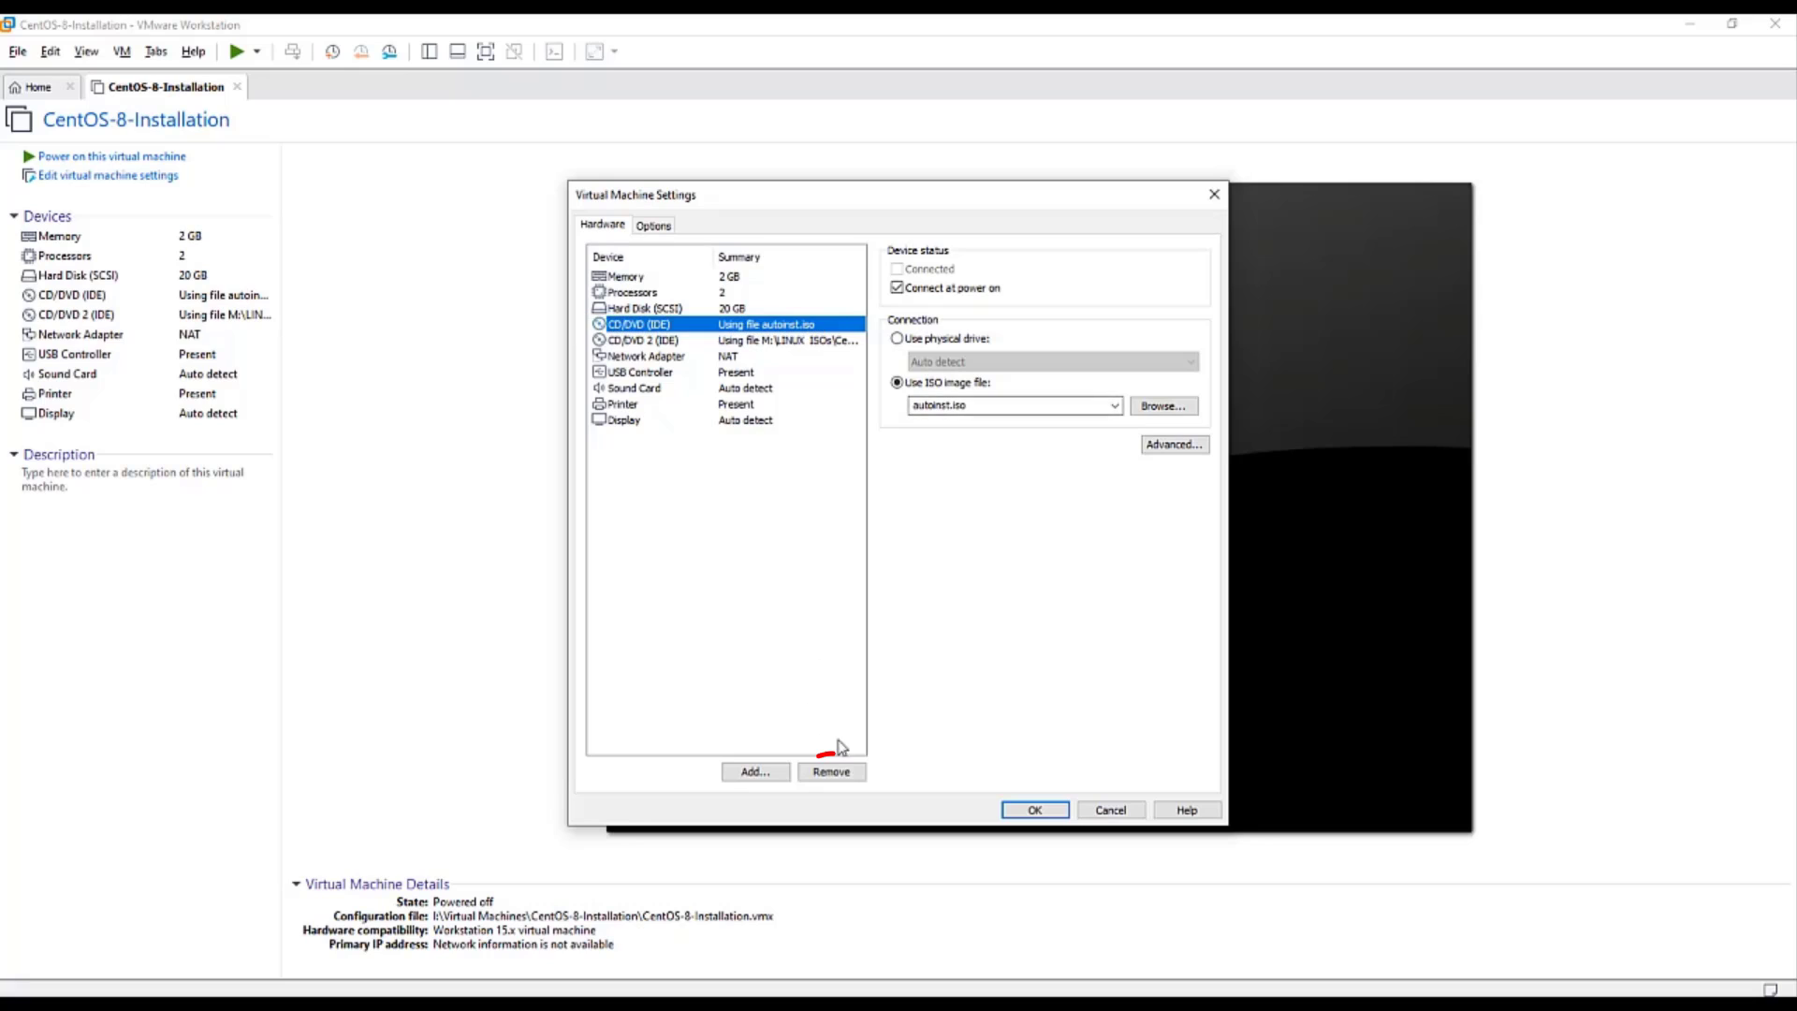
{"action": "left_click", "coordinate": [847, 773]}
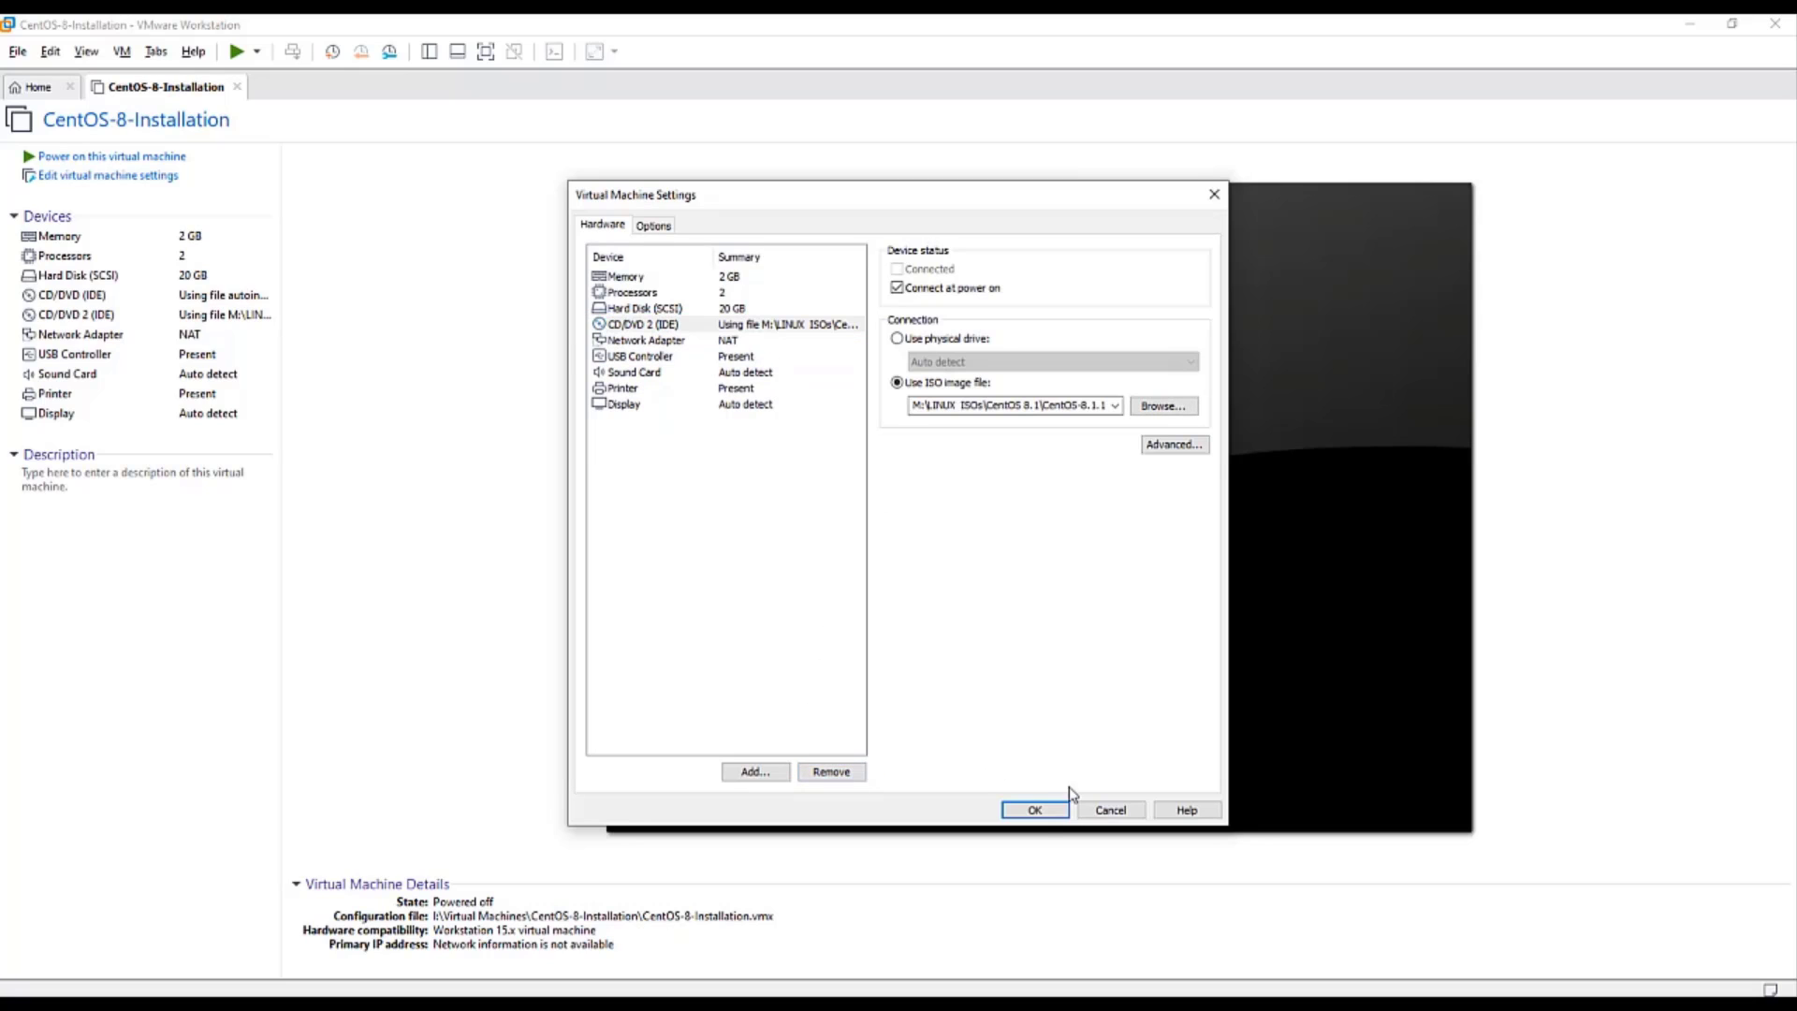
{"action": "left_click", "coordinate": [1035, 811]}
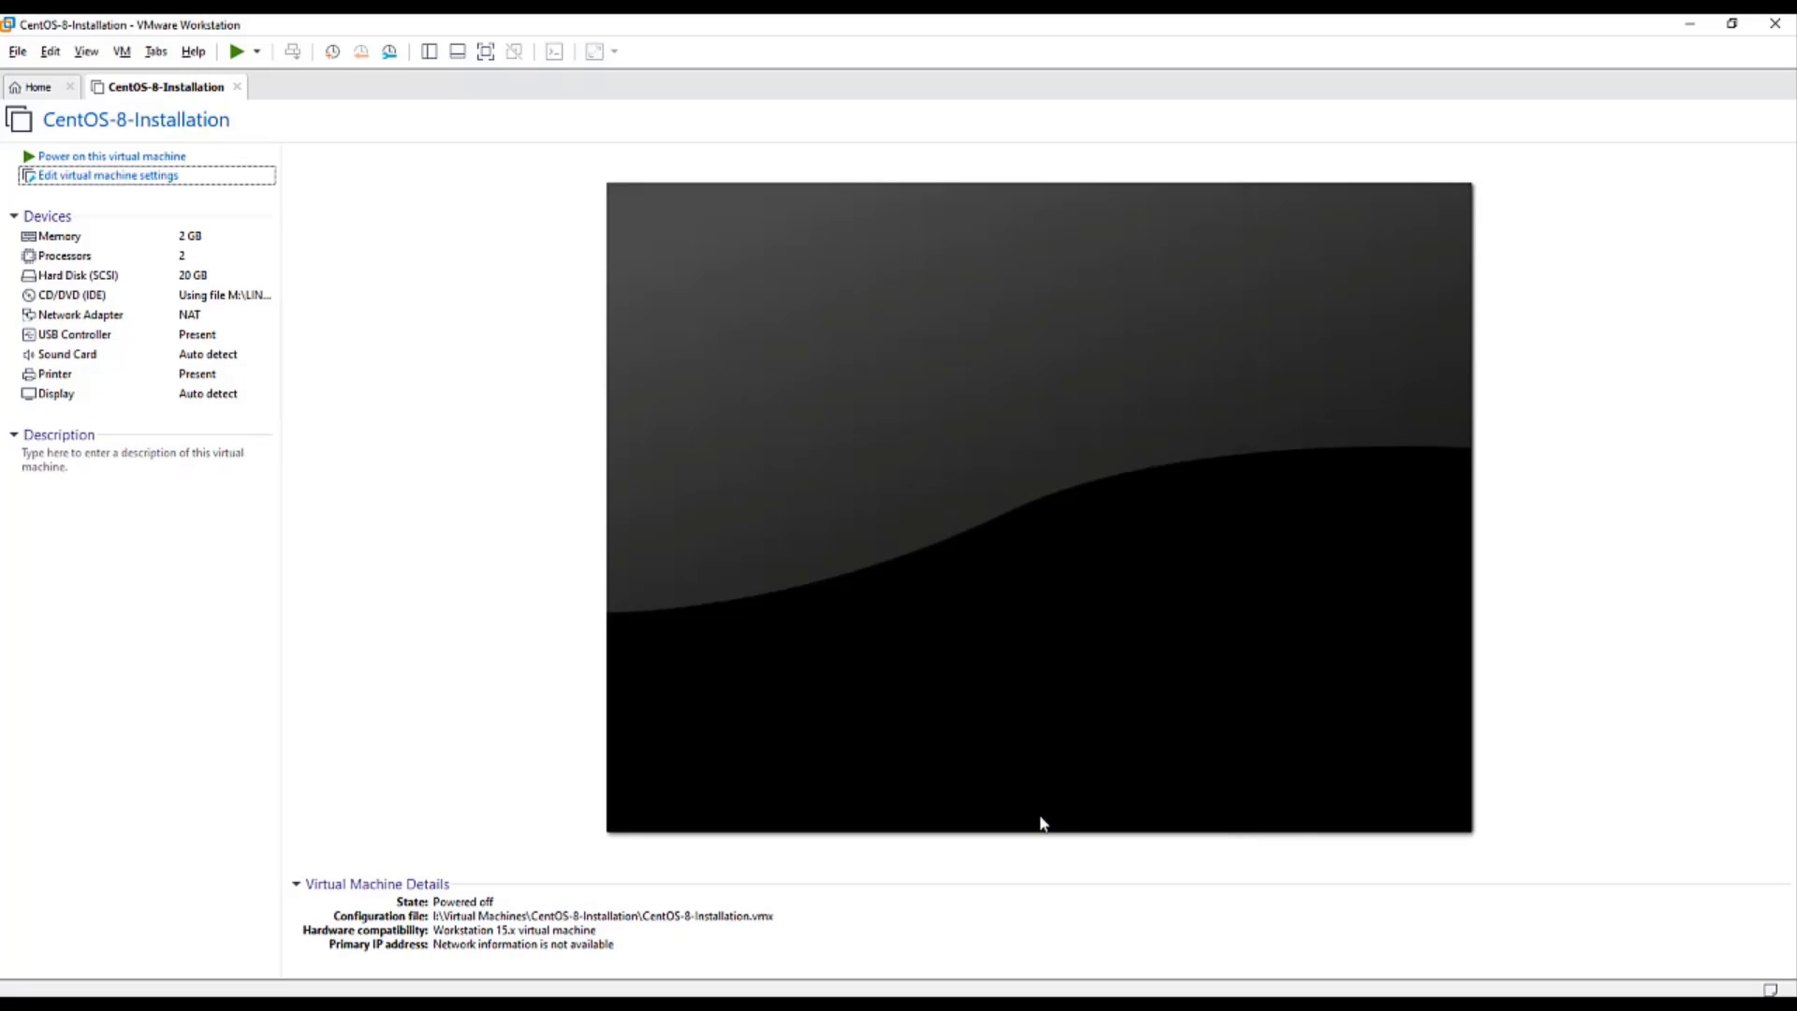
- Power on the VM, boot Install CentOS Linux 8, and keep English (United States)
{"action": "left_click", "coordinate": [140, 156]}
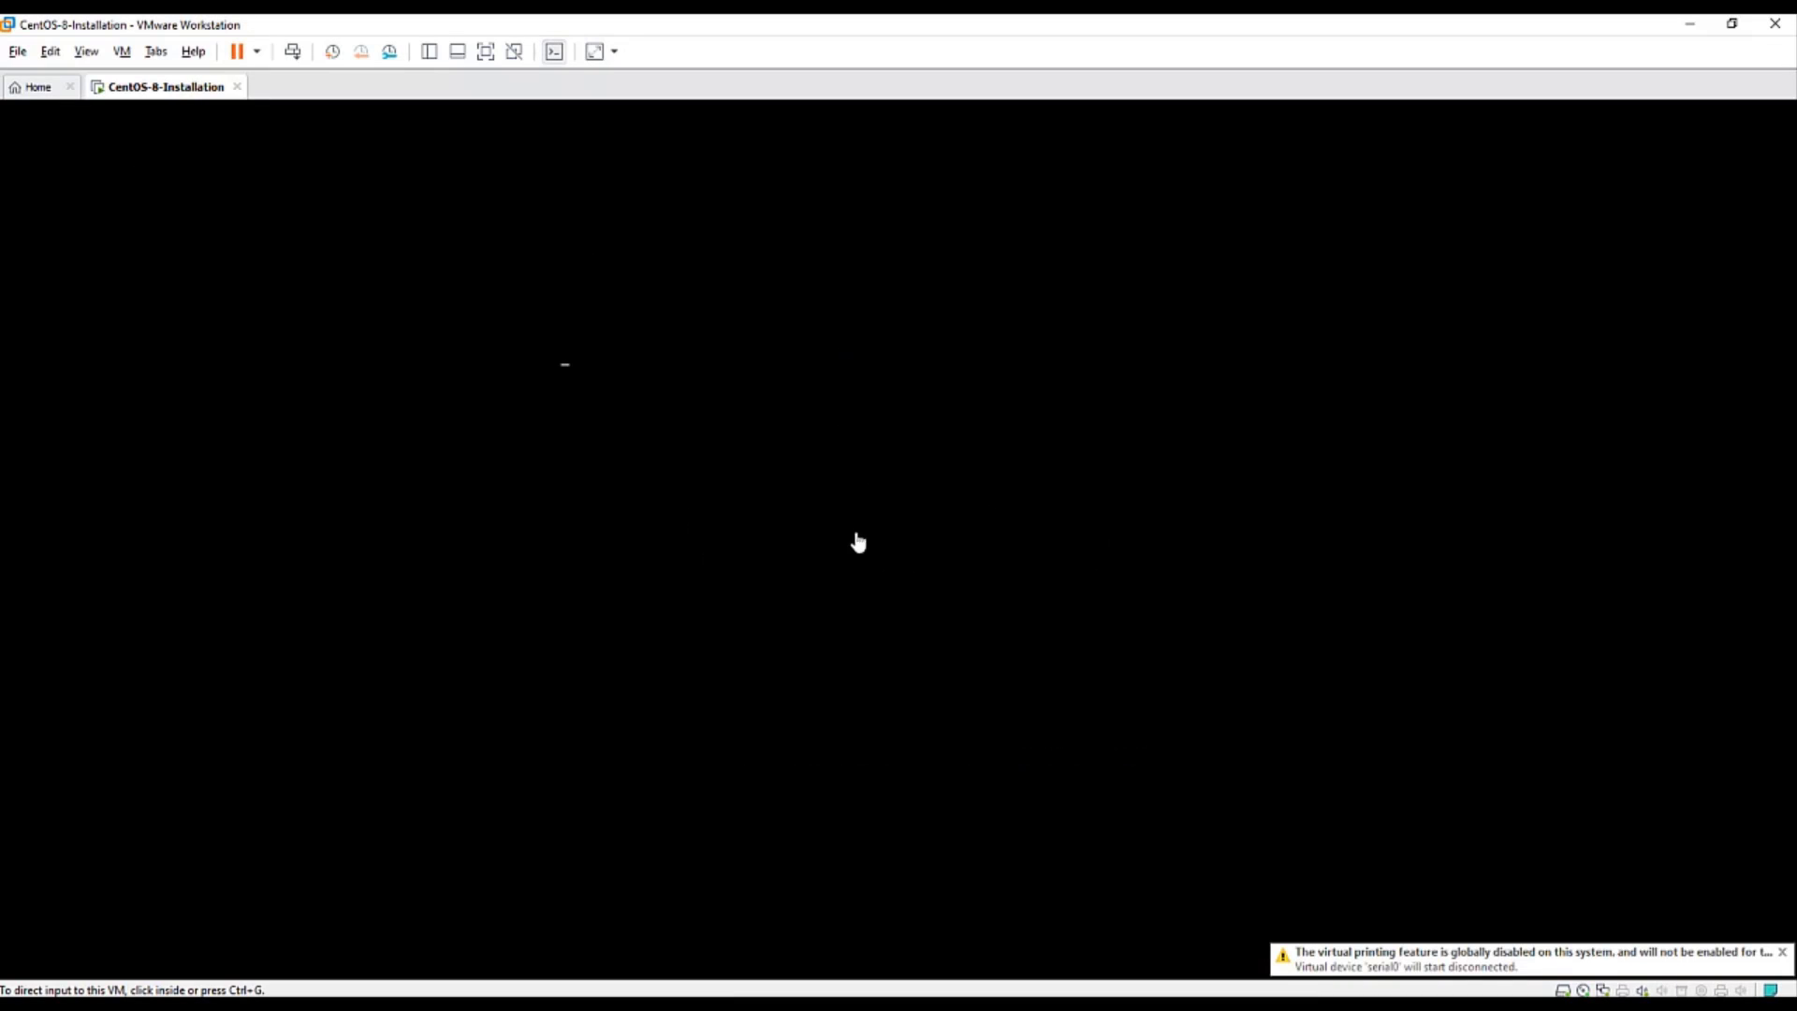
{"action": "left_click", "coordinate": [871, 530]}
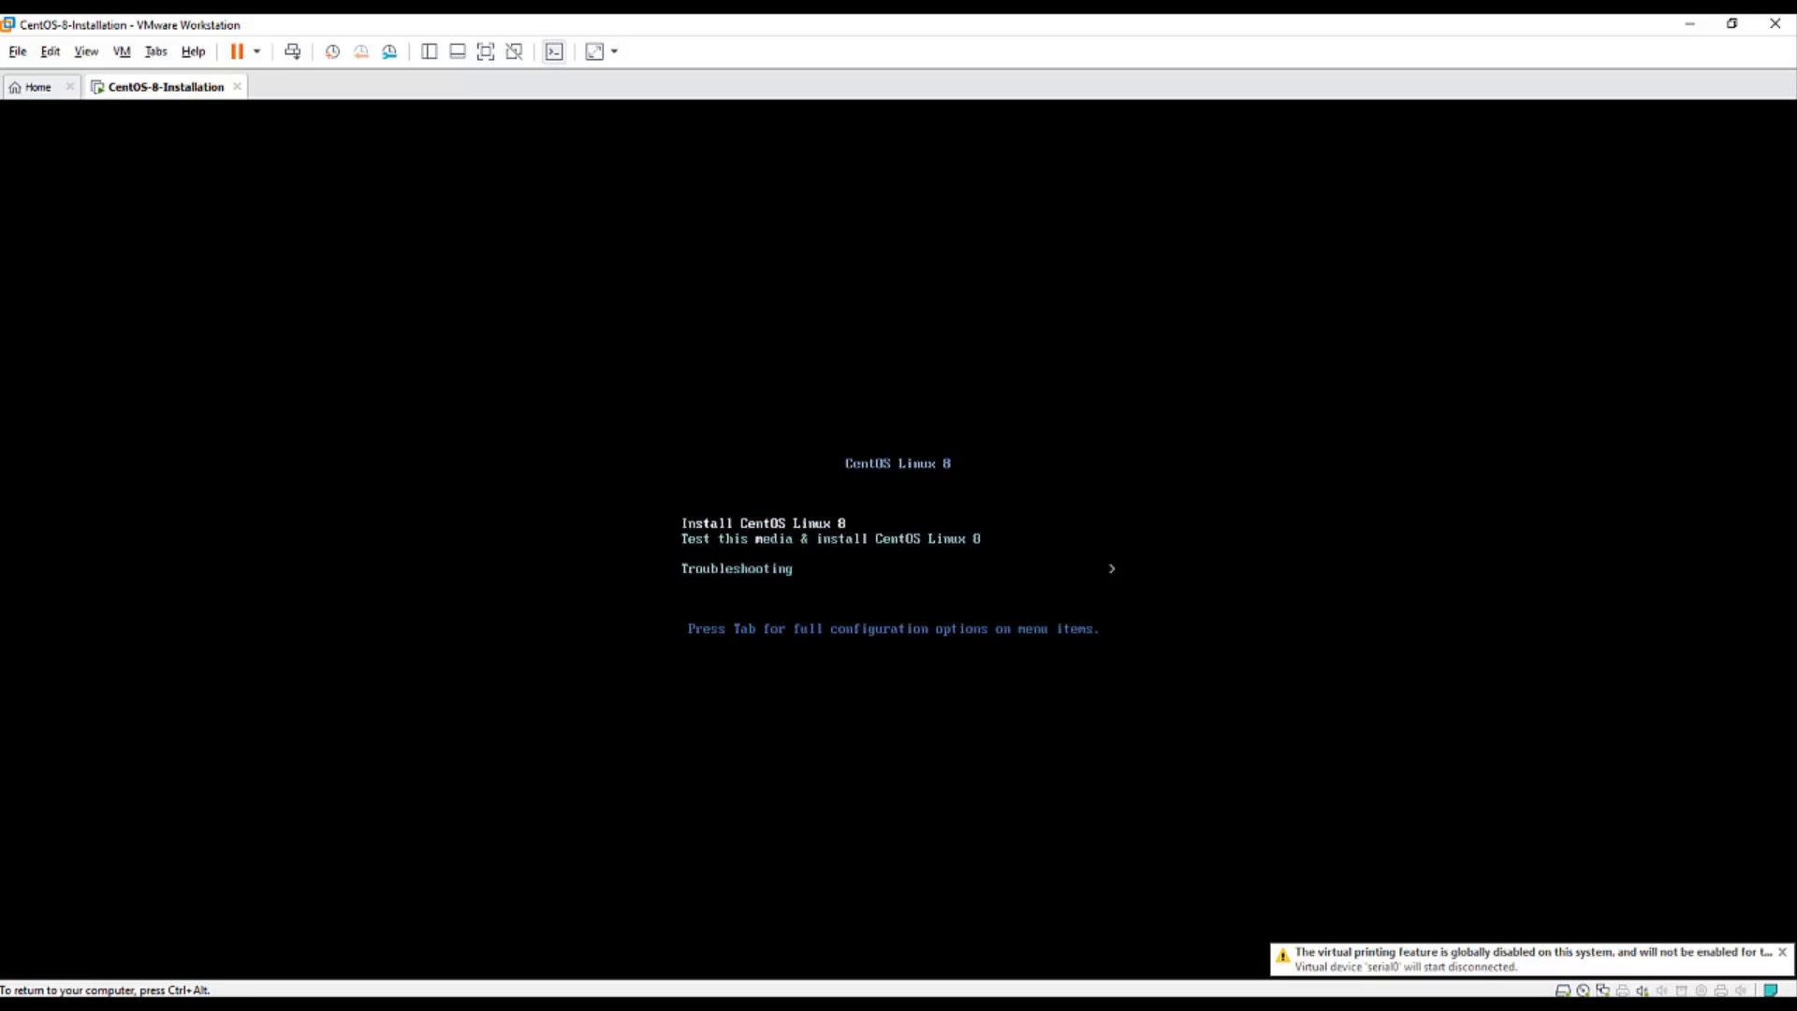
{"action": "key", "text": "Return"}
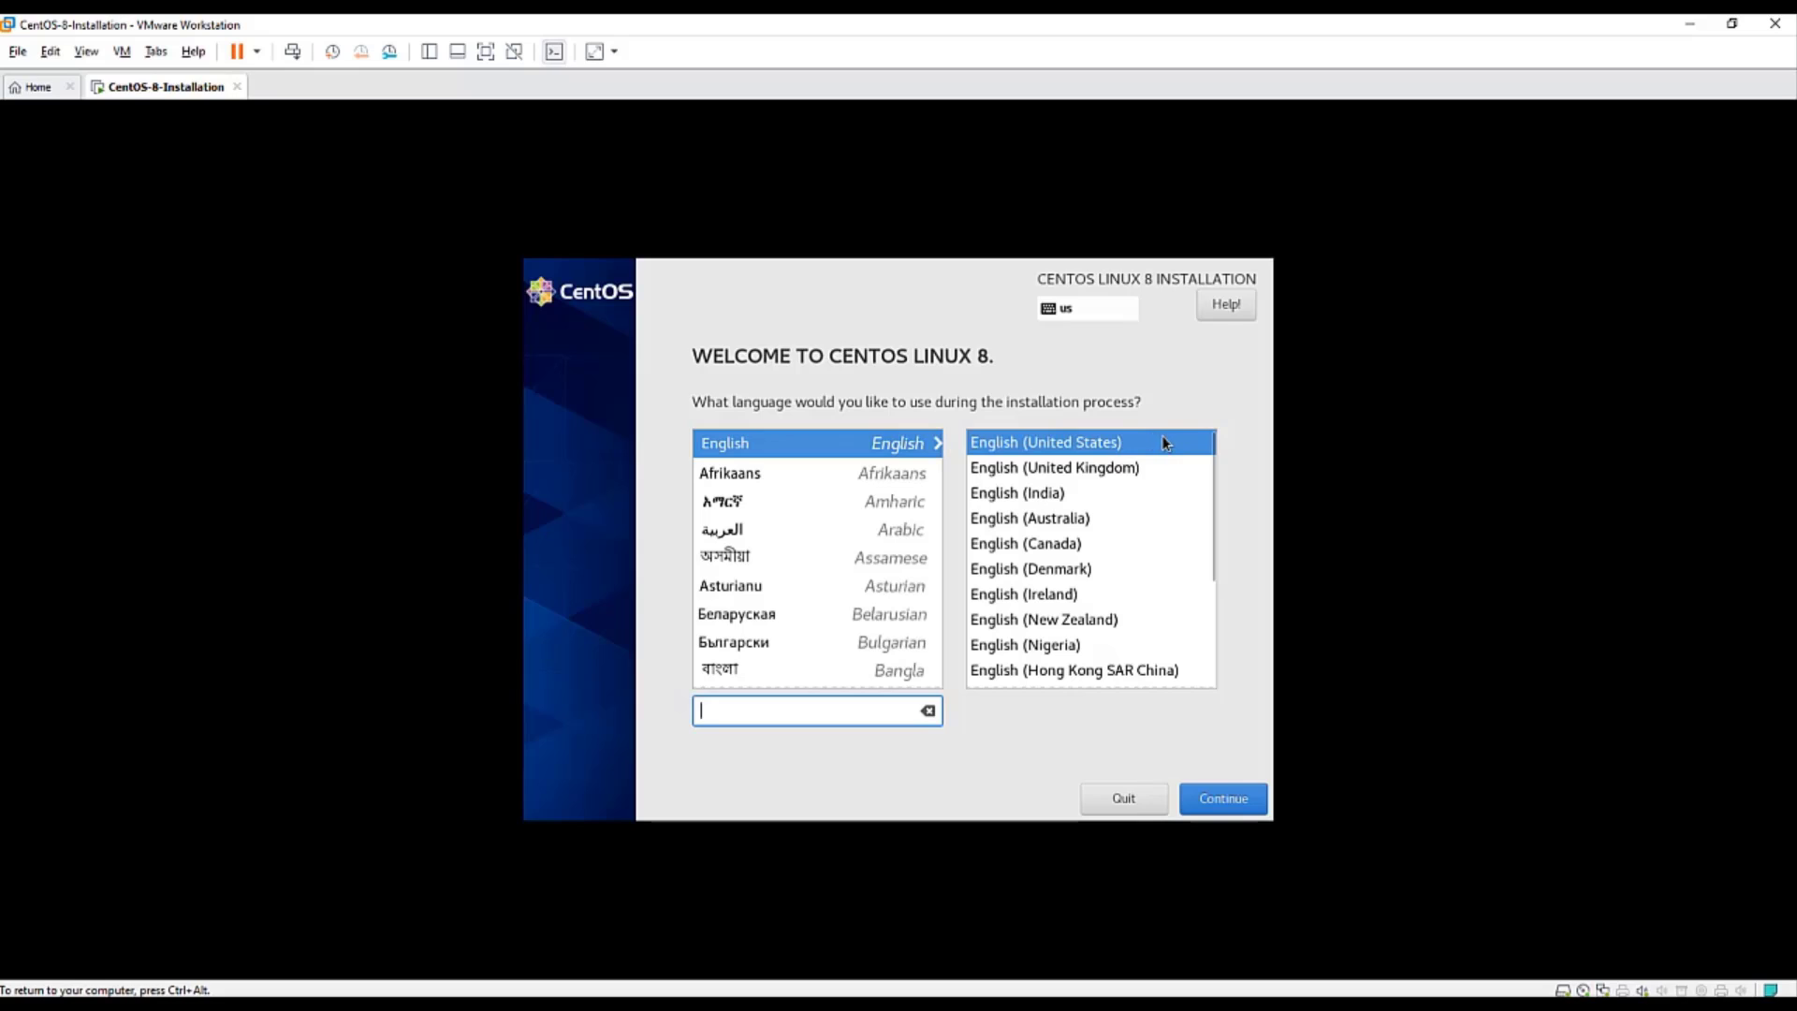
{"action": "left_click", "coordinate": [1236, 805]}
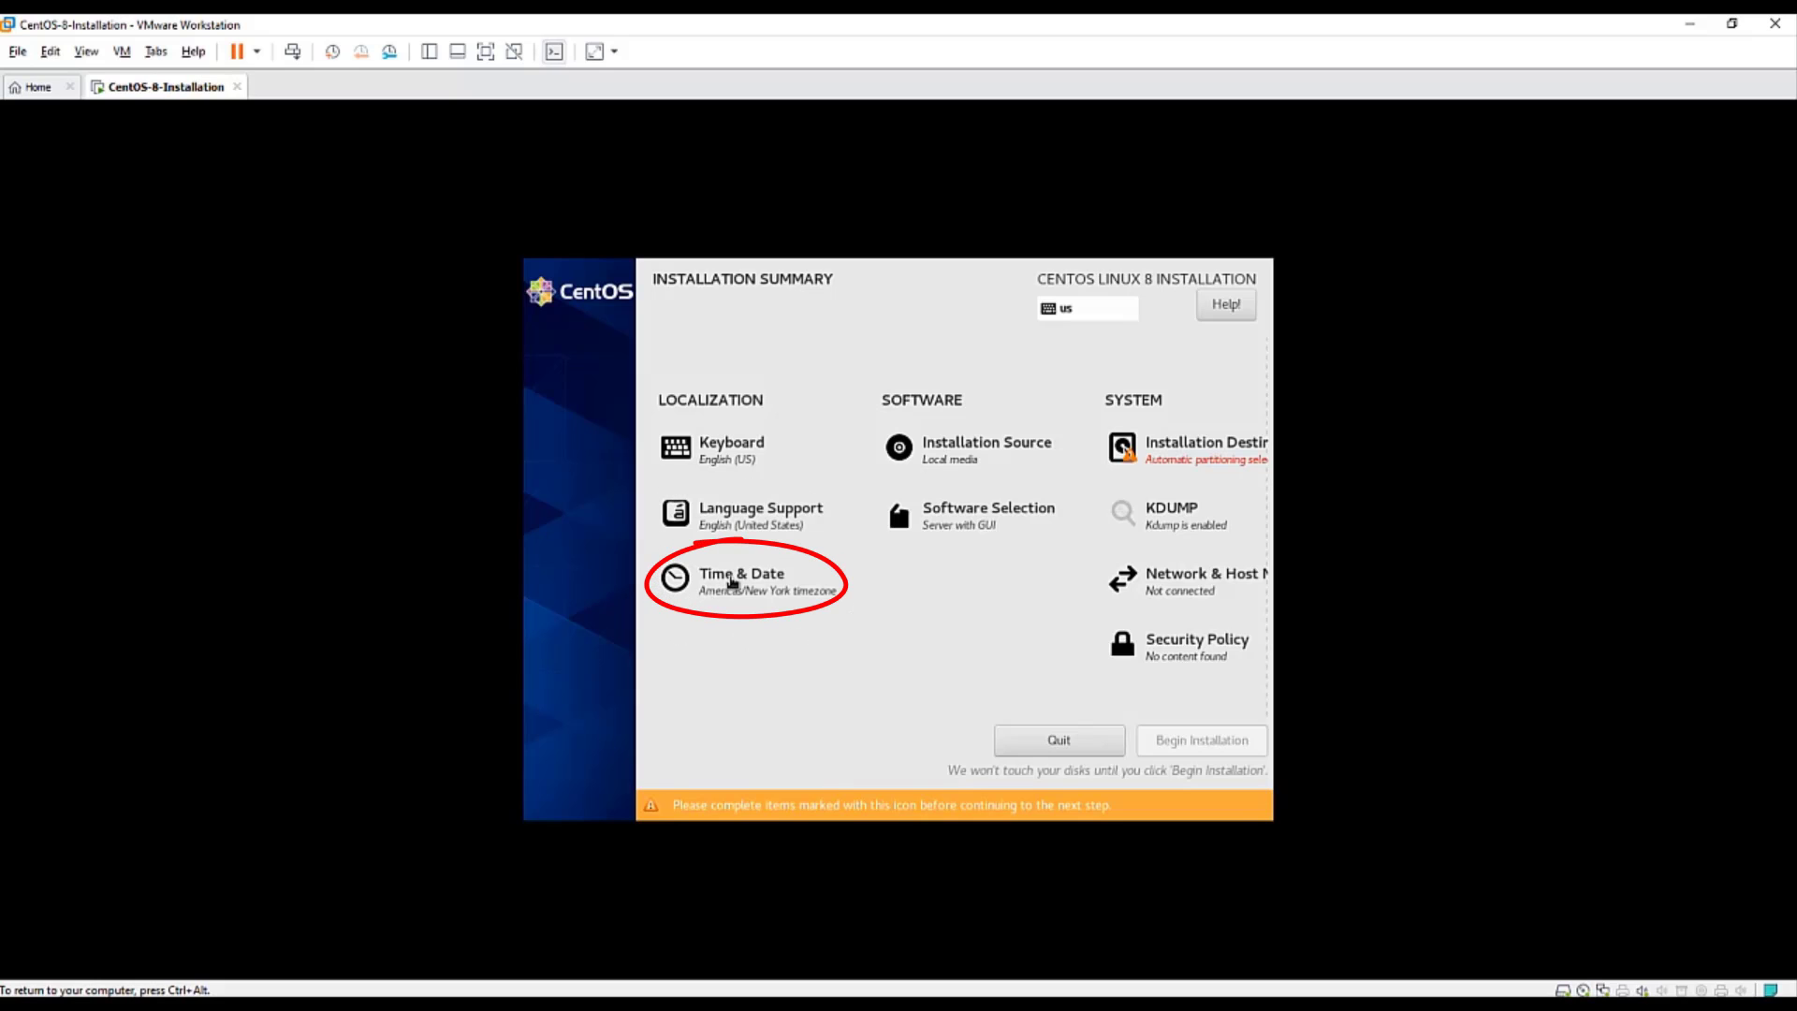
- Set the time zone to Americas/Los Angeles with a 12-hour clock at 04 PM
{"action": "left_click", "coordinate": [728, 582]}
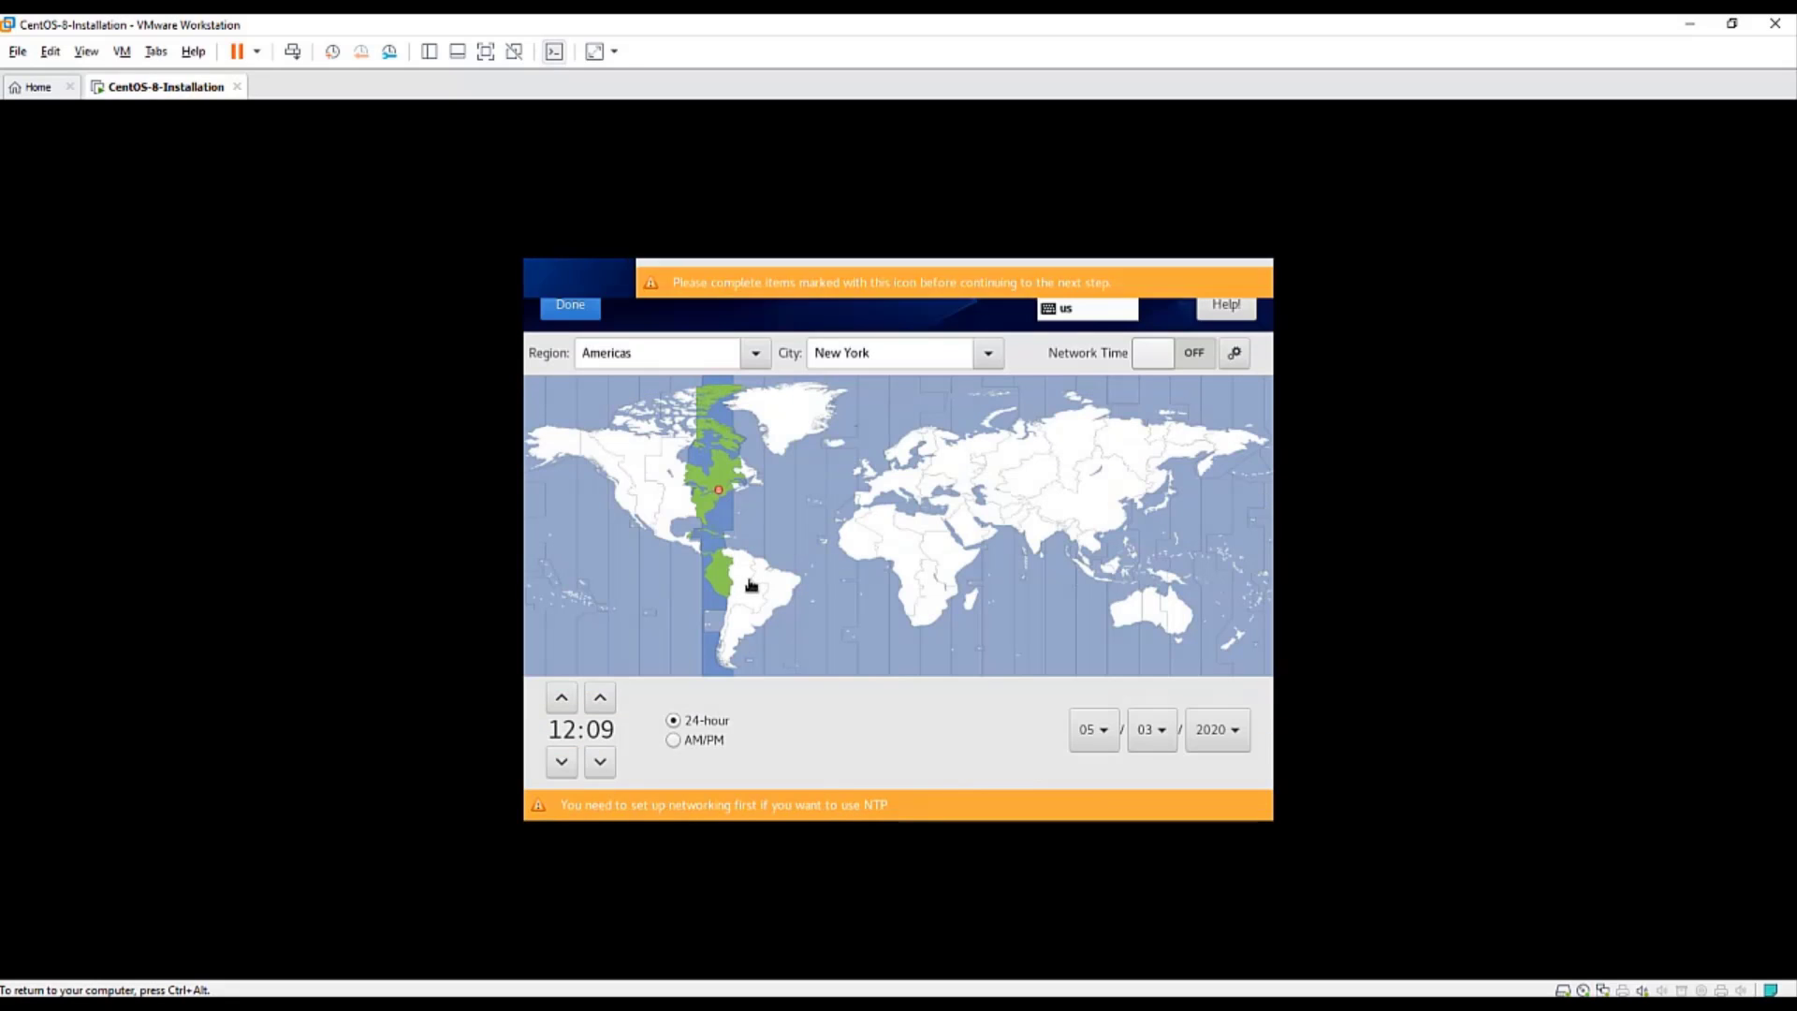
{"action": "left_click", "coordinate": [627, 512]}
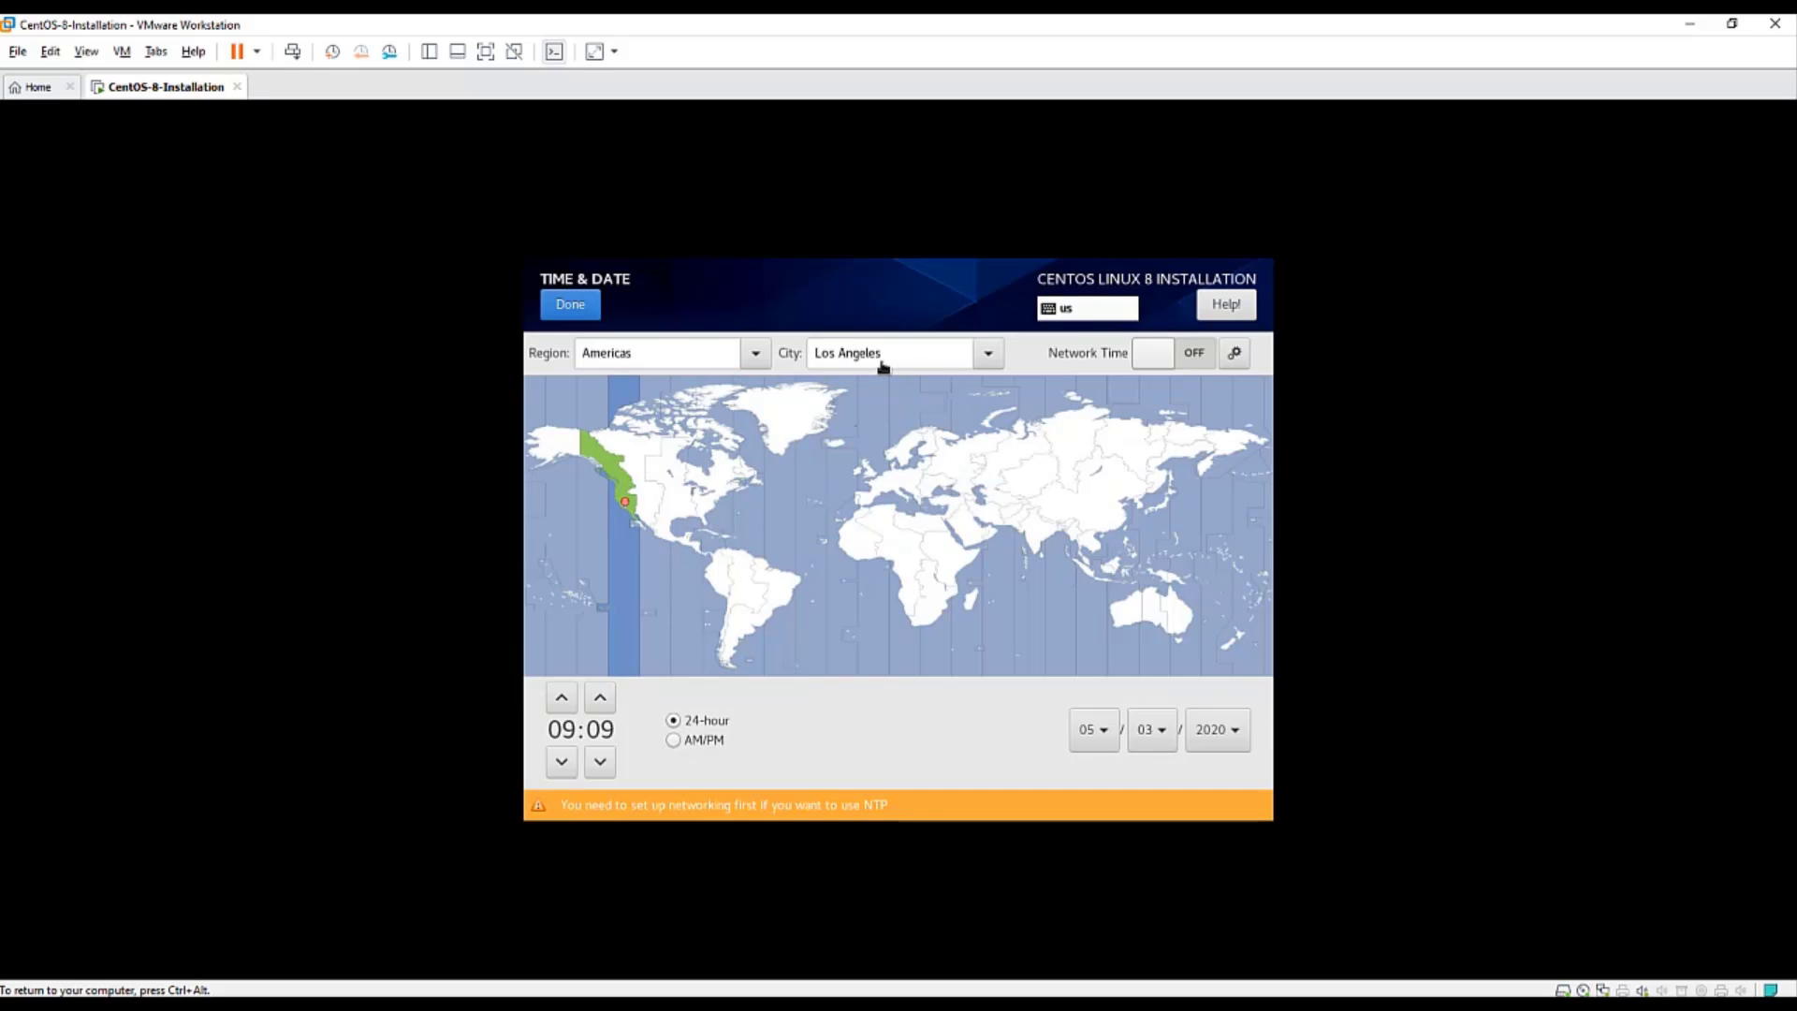
{"action": "left_click", "coordinate": [673, 739]}
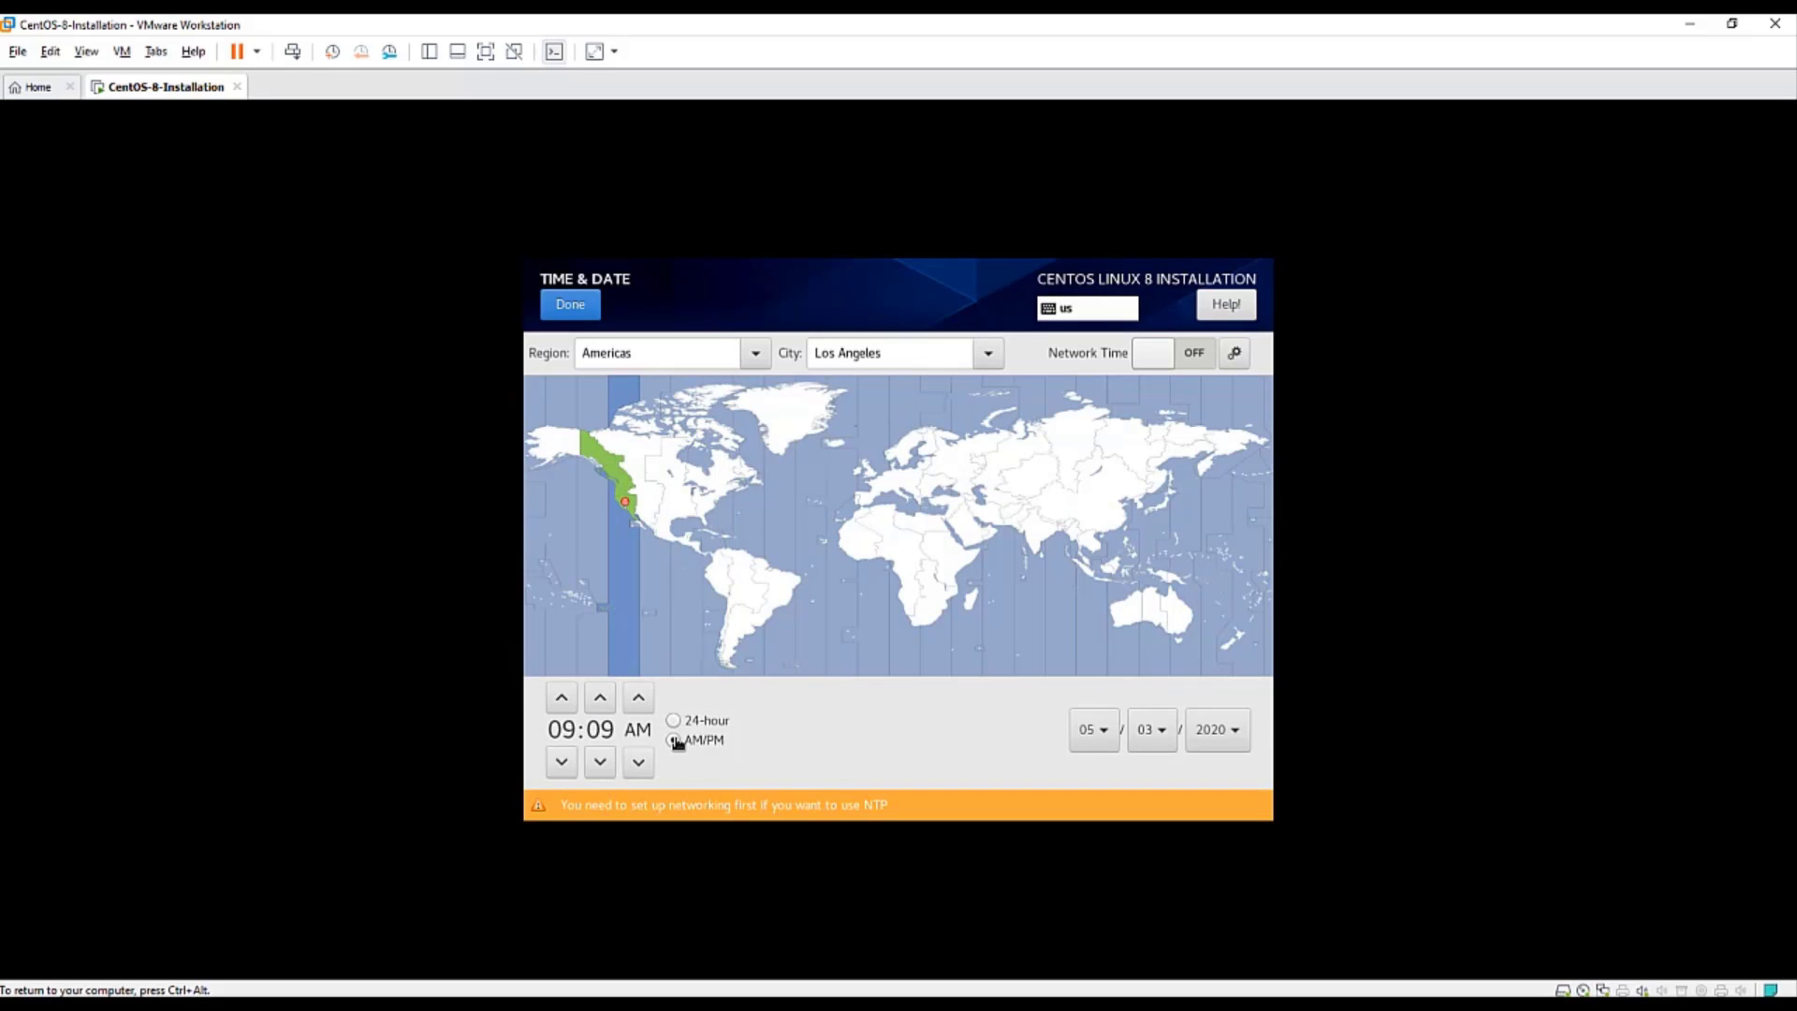
{"action": "left_click", "coordinate": [563, 698]}
{"action": "left_click", "coordinate": [566, 707]}
{"action": "left_click", "coordinate": [565, 707]}
{"action": "left_click", "coordinate": [565, 706]}
{"action": "left_click", "coordinate": [565, 706]}
{"action": "left_click", "coordinate": [565, 707]}
{"action": "left_click", "coordinate": [573, 306]}
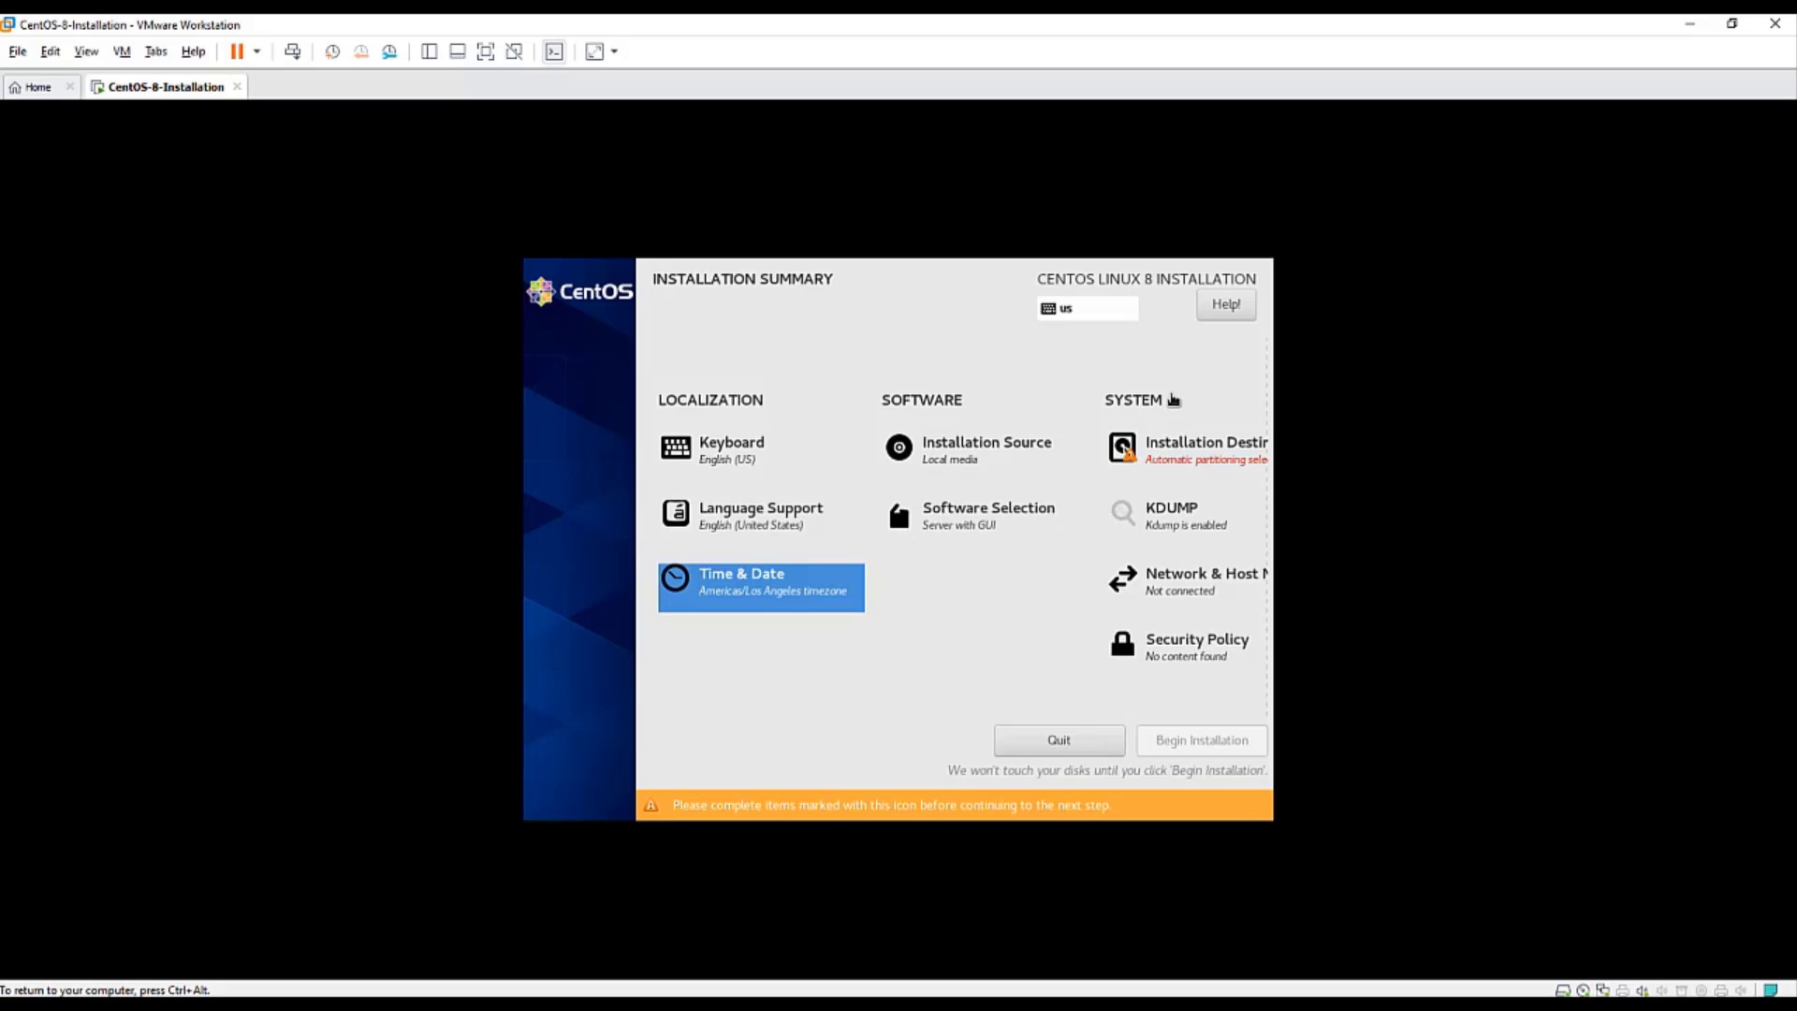
- Accept automatic partitioning on the 20 GiB sda disk as the installation destination
{"action": "left_click", "coordinate": [1189, 455]}
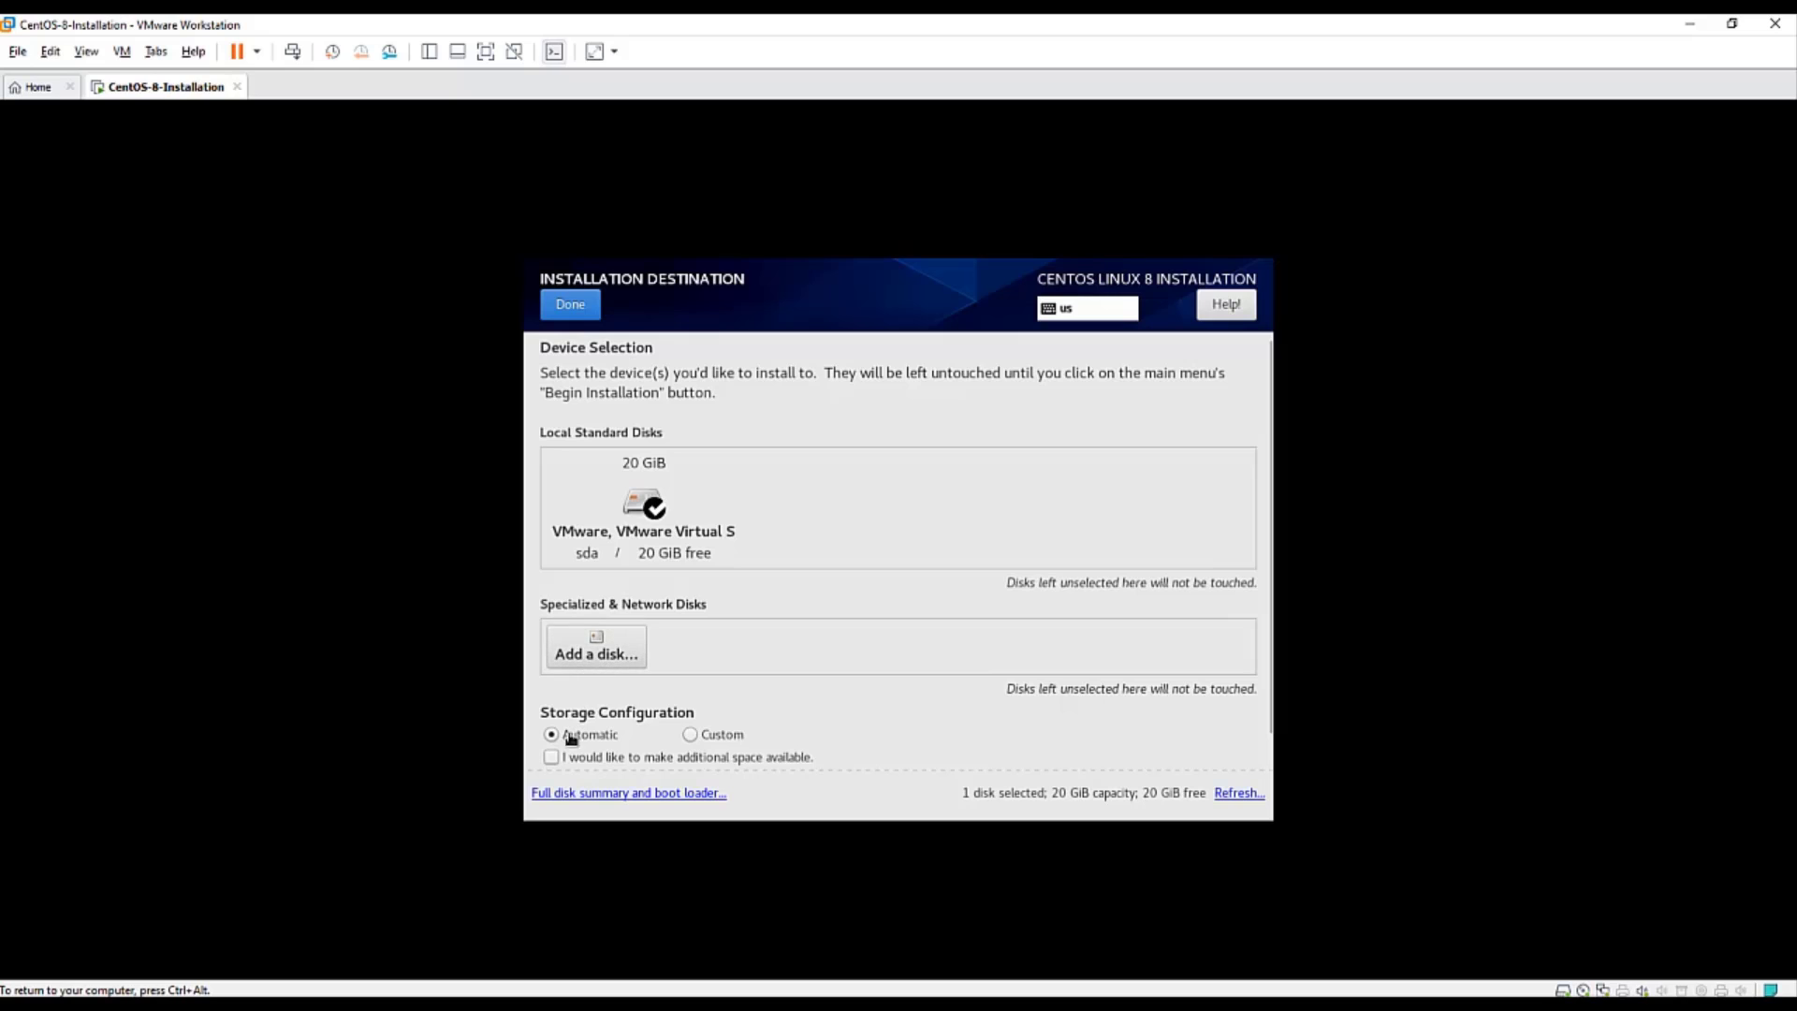
{"action": "left_click", "coordinate": [576, 307]}
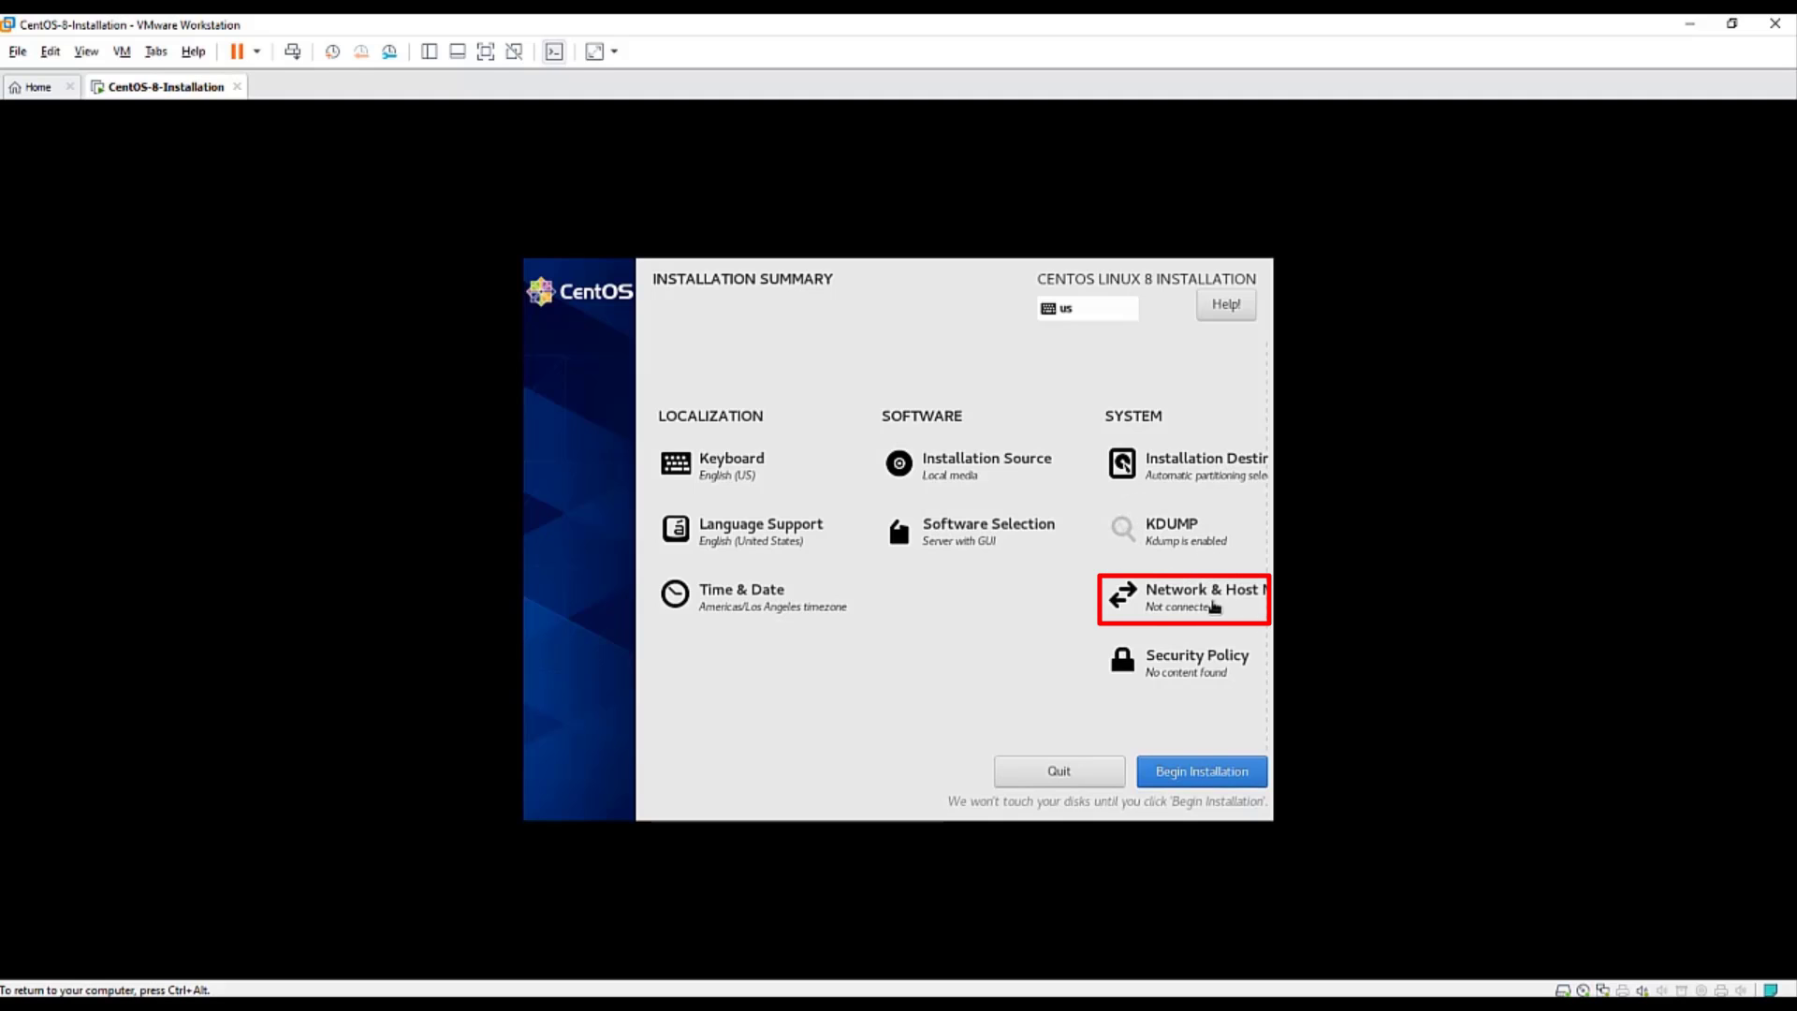
- Set and apply the host name linuxinnovations.localdomain
{"action": "left_click", "coordinate": [1179, 606]}
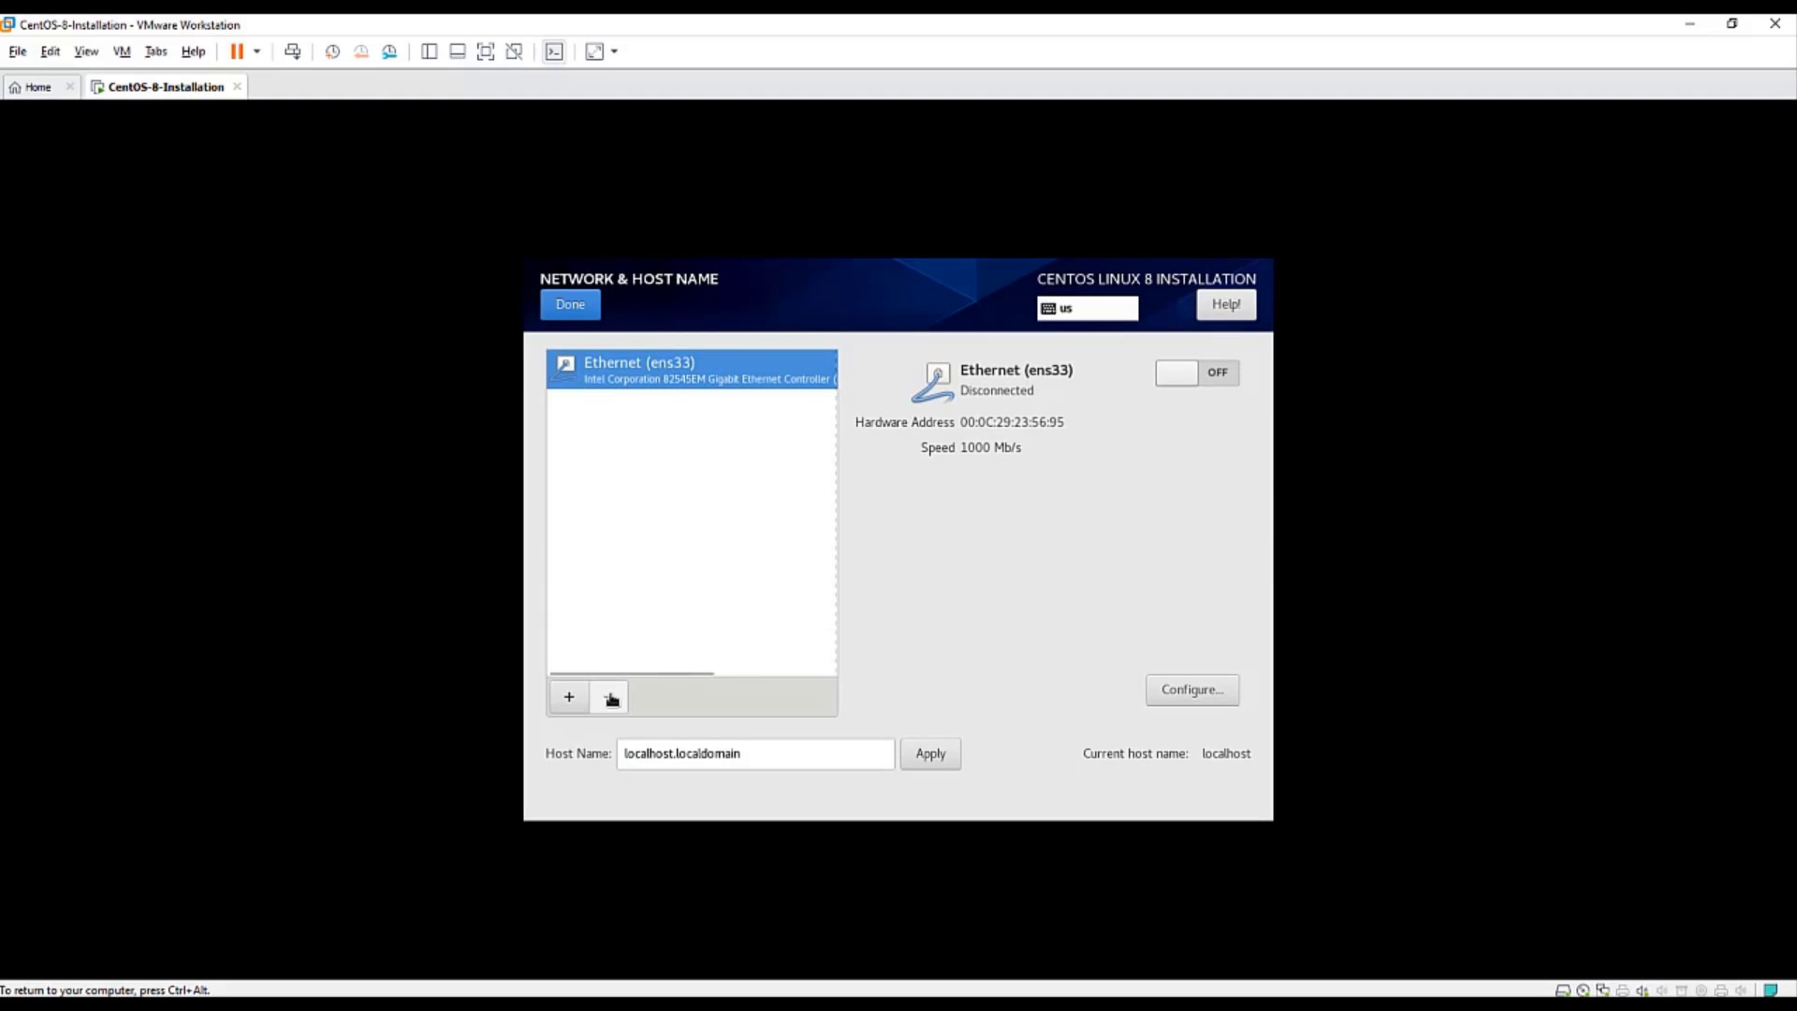
{"action": "left_click", "coordinate": [713, 764]}
{"action": "triple_click", "coordinate": [682, 749]}
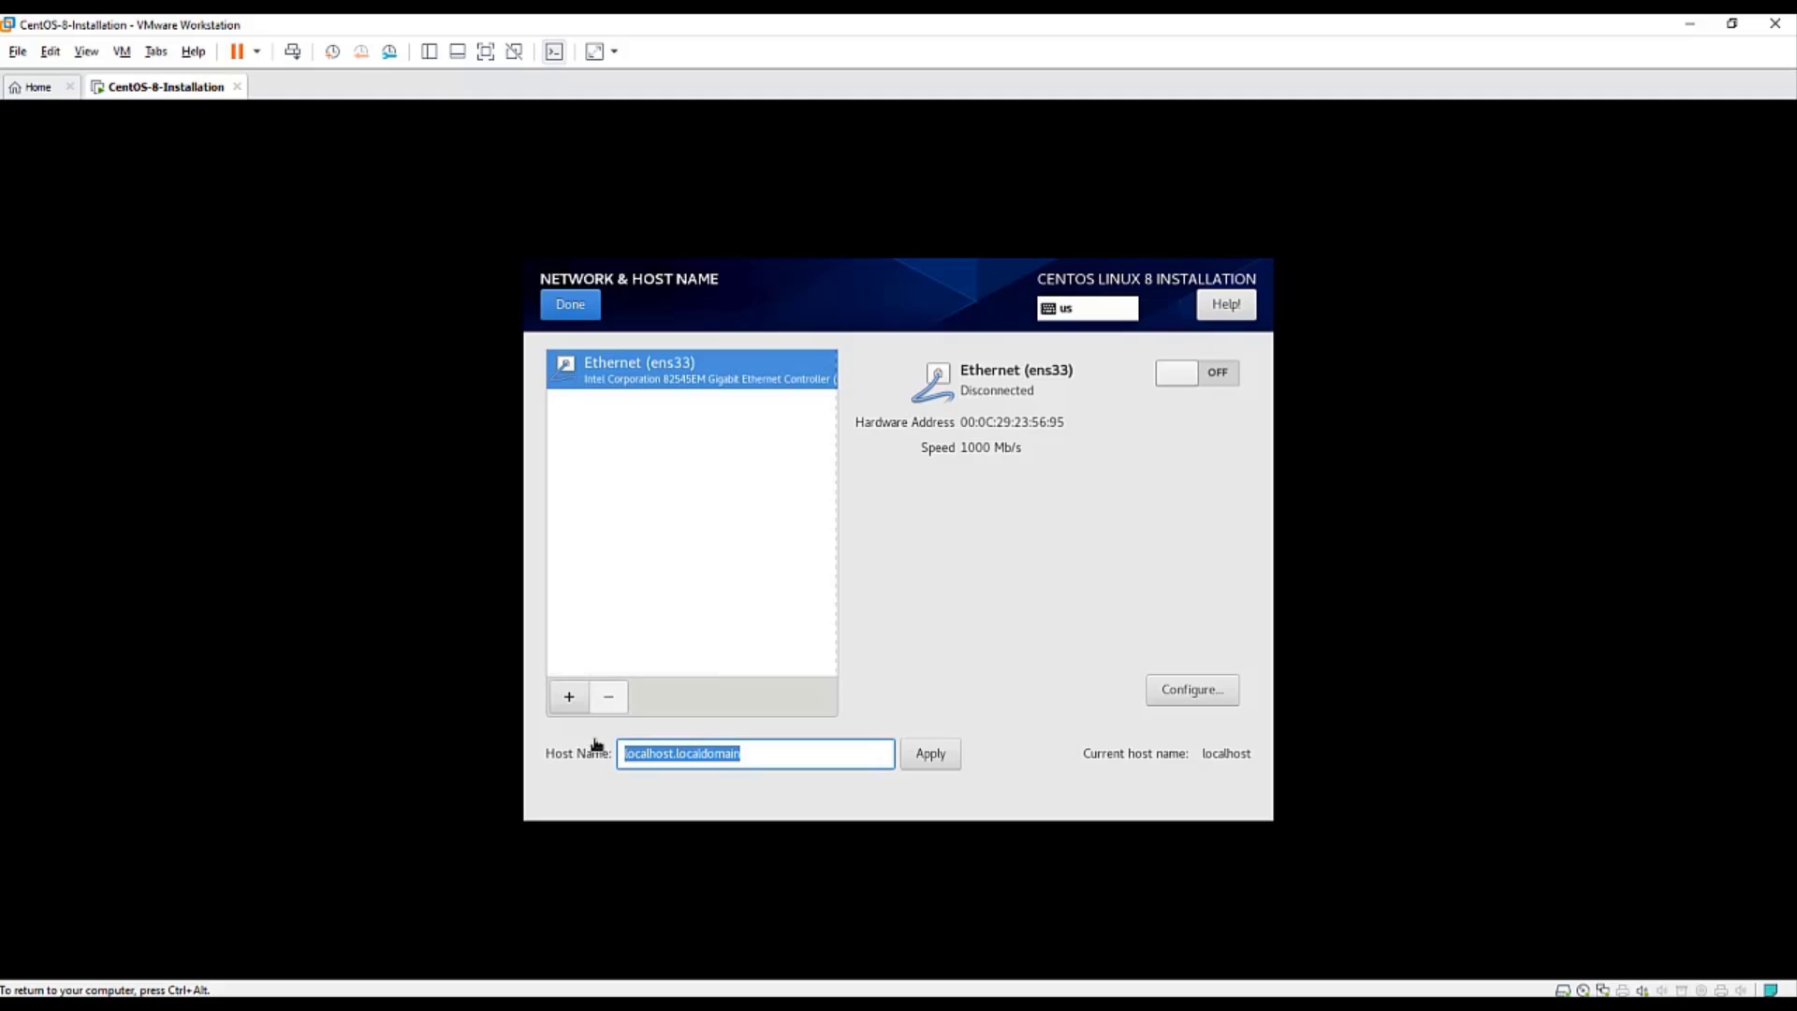
{"action": "type", "text": "linux"}
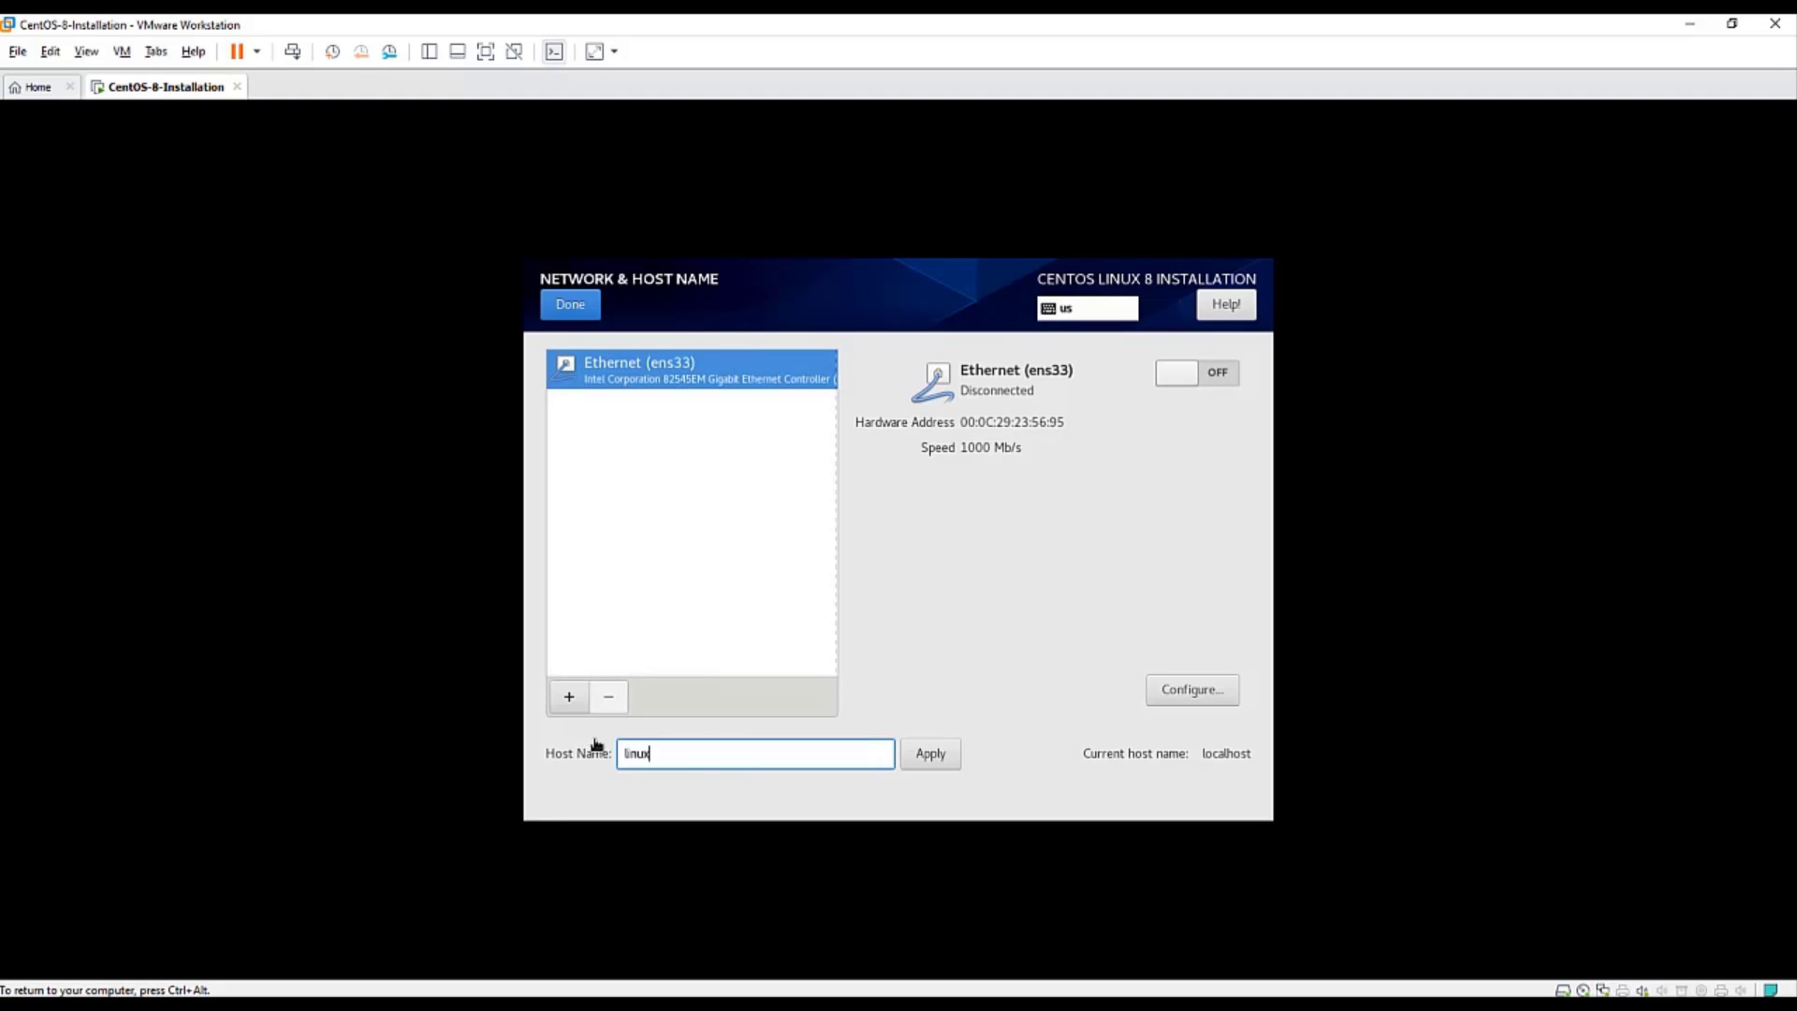
{"action": "type", "text": "innovations.localdomain"}
{"action": "left_click_drag", "start_coordinate": [717, 760], "coordinate": [774, 757]}
{"action": "left_click", "coordinate": [832, 766]}
{"action": "left_click", "coordinate": [940, 766]}
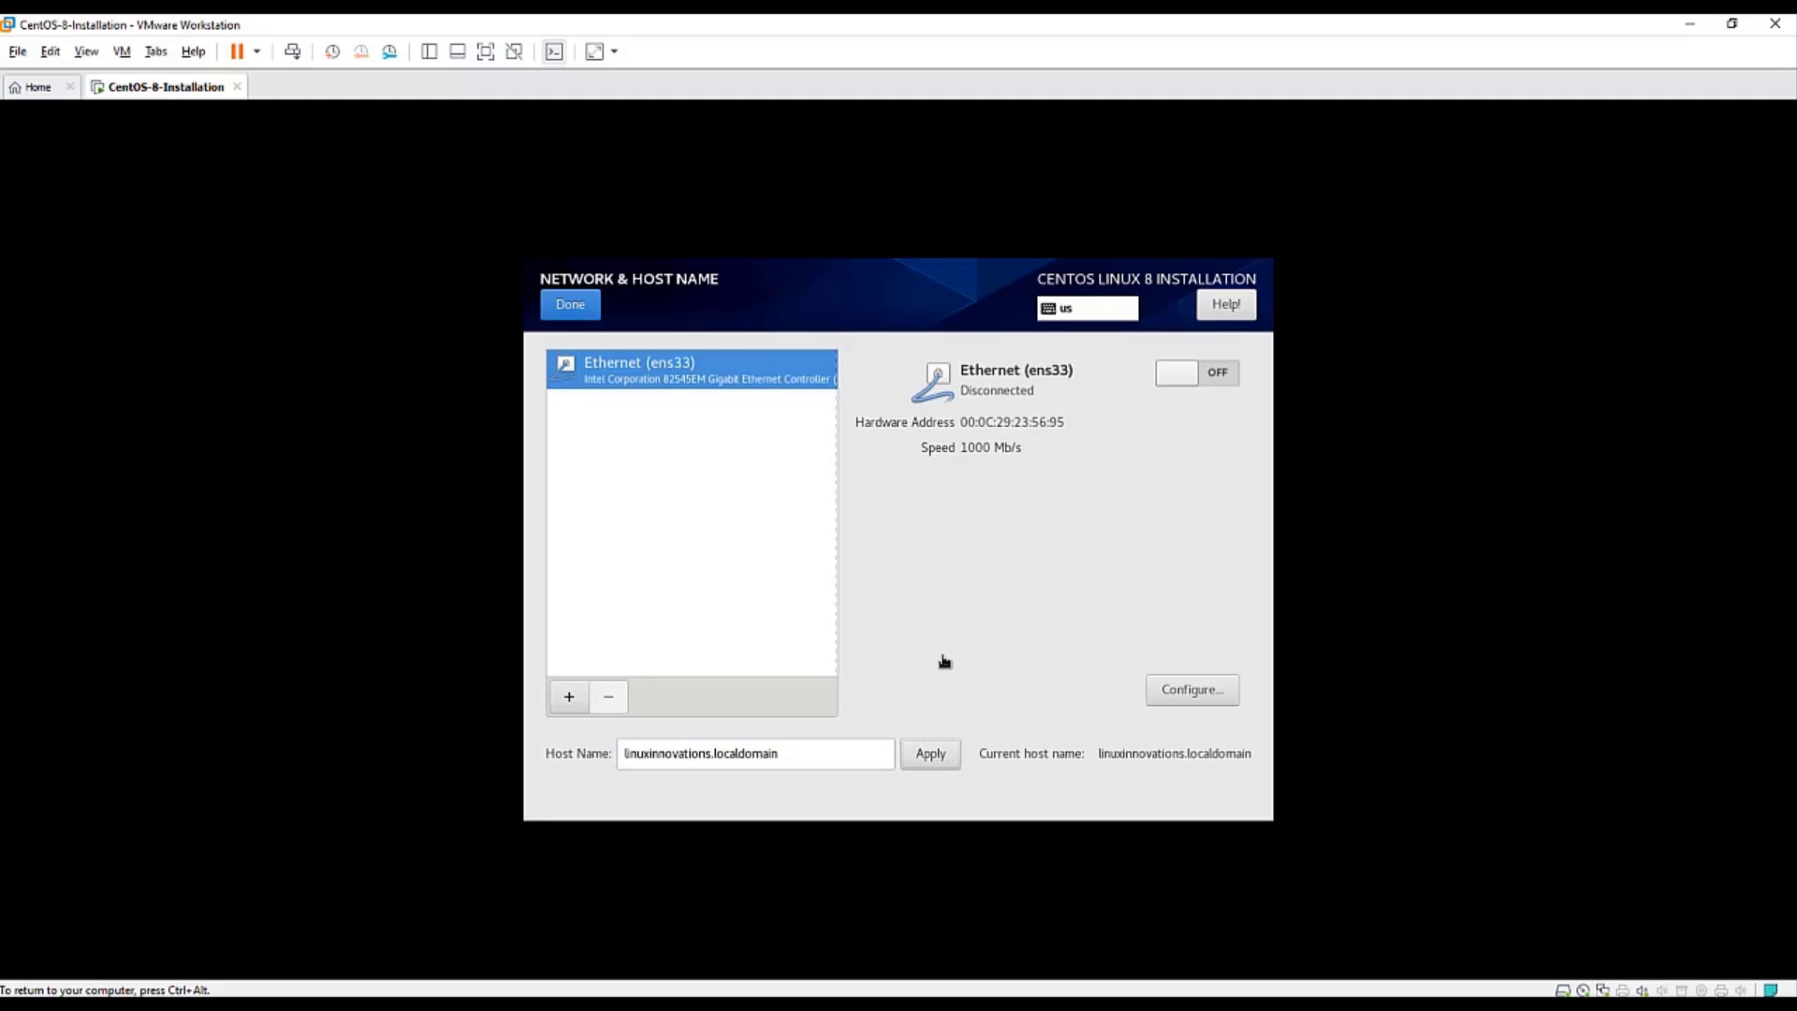
- Switch Ethernet ens33 on and begin the installation
{"action": "left_click", "coordinate": [1189, 380]}
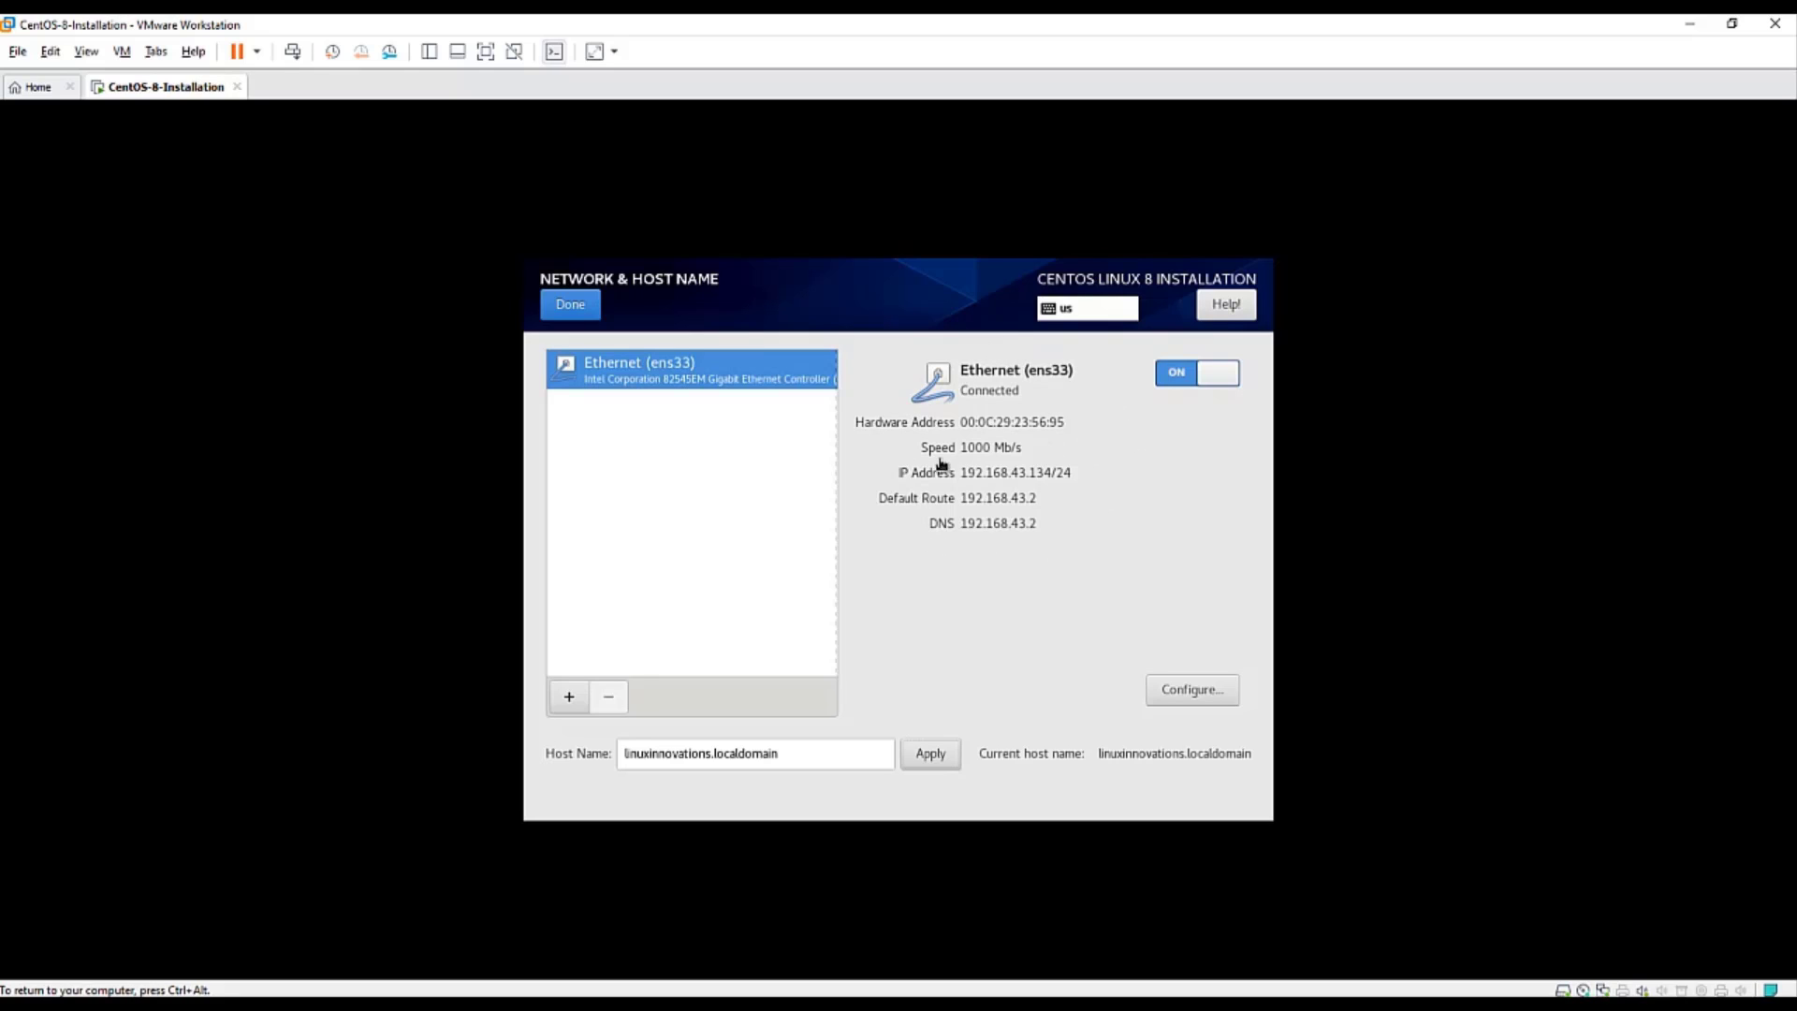
{"action": "left_click", "coordinate": [573, 305]}
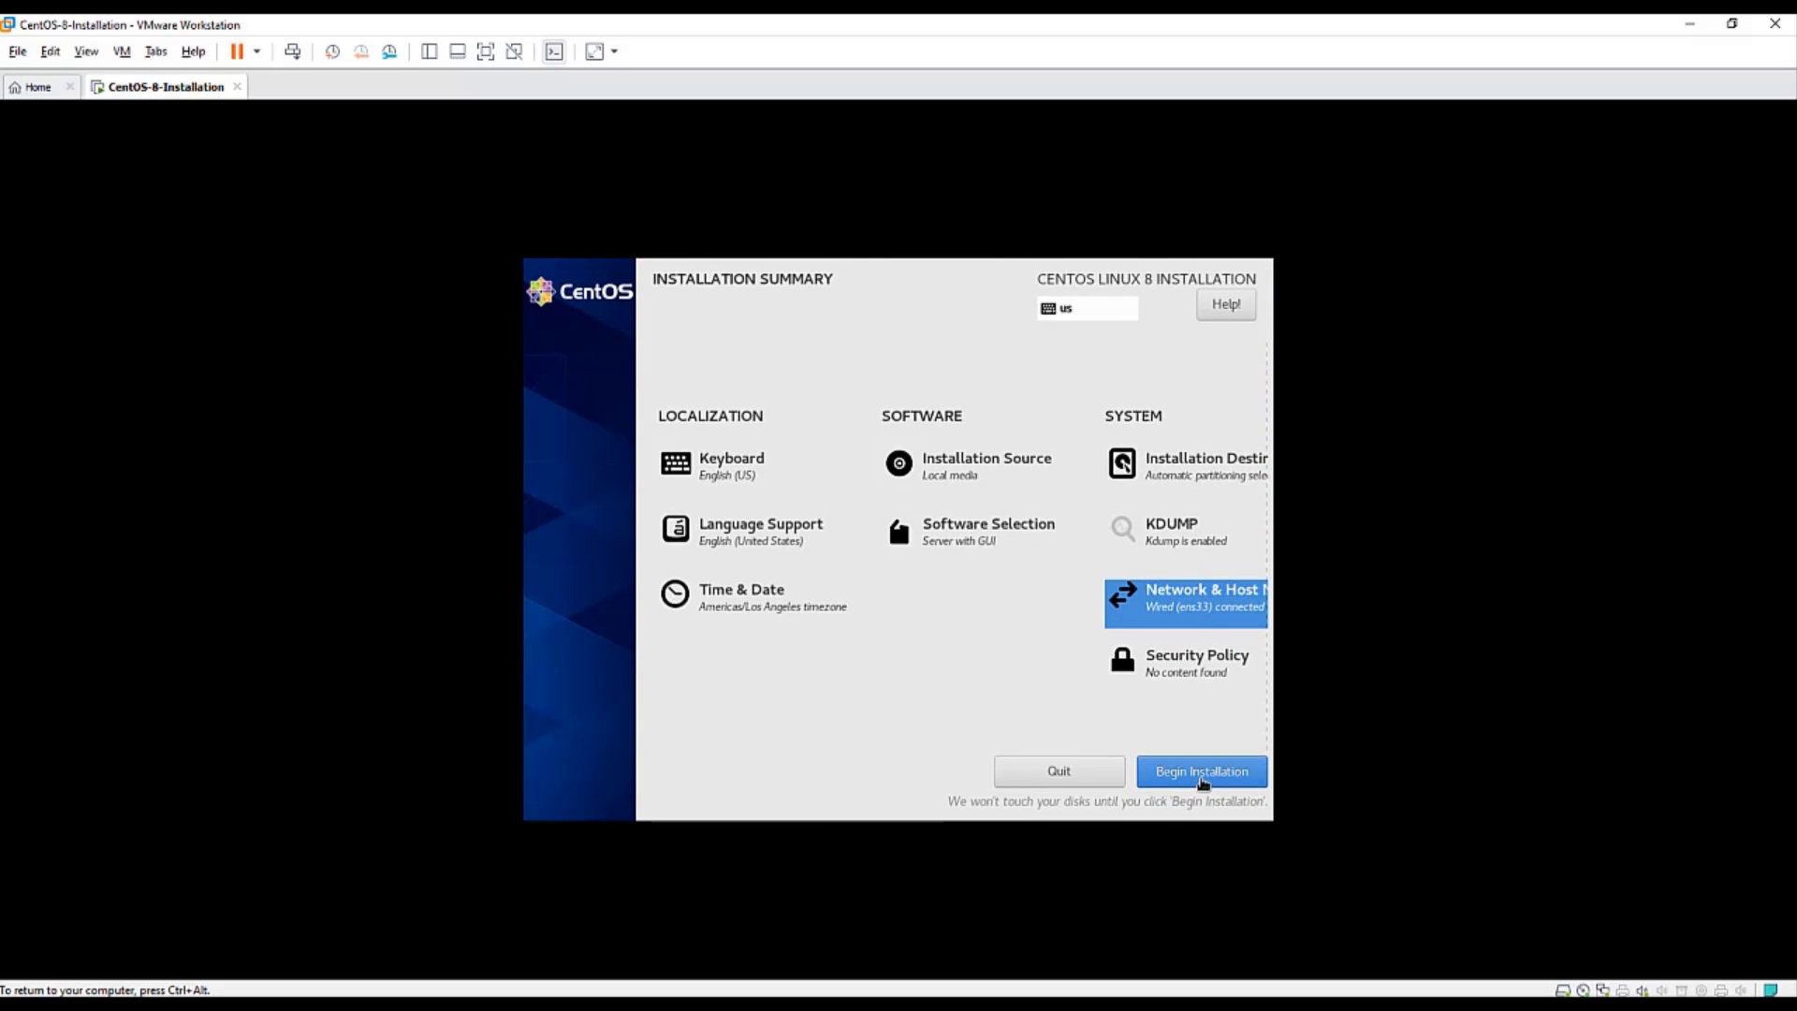
{"action": "left_click", "coordinate": [1170, 771]}
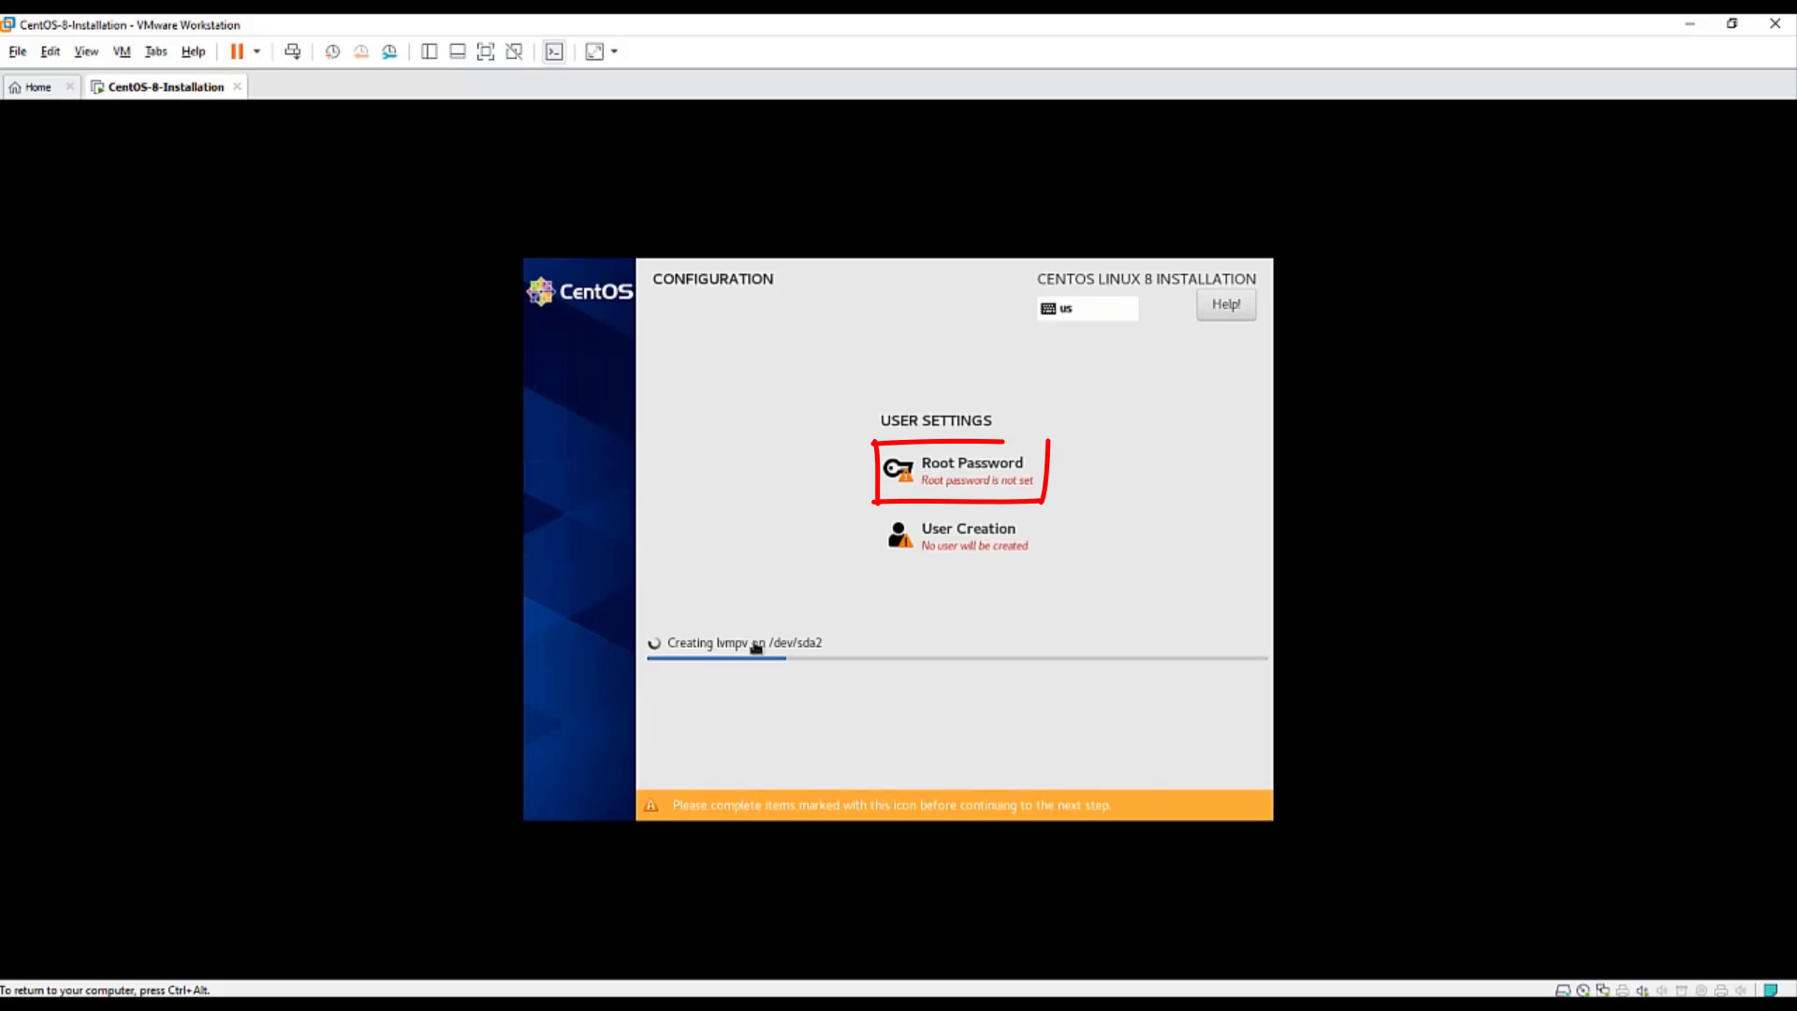
- Set the root password, entering it in both the password and confirm fields
{"action": "left_click", "coordinate": [969, 474]}
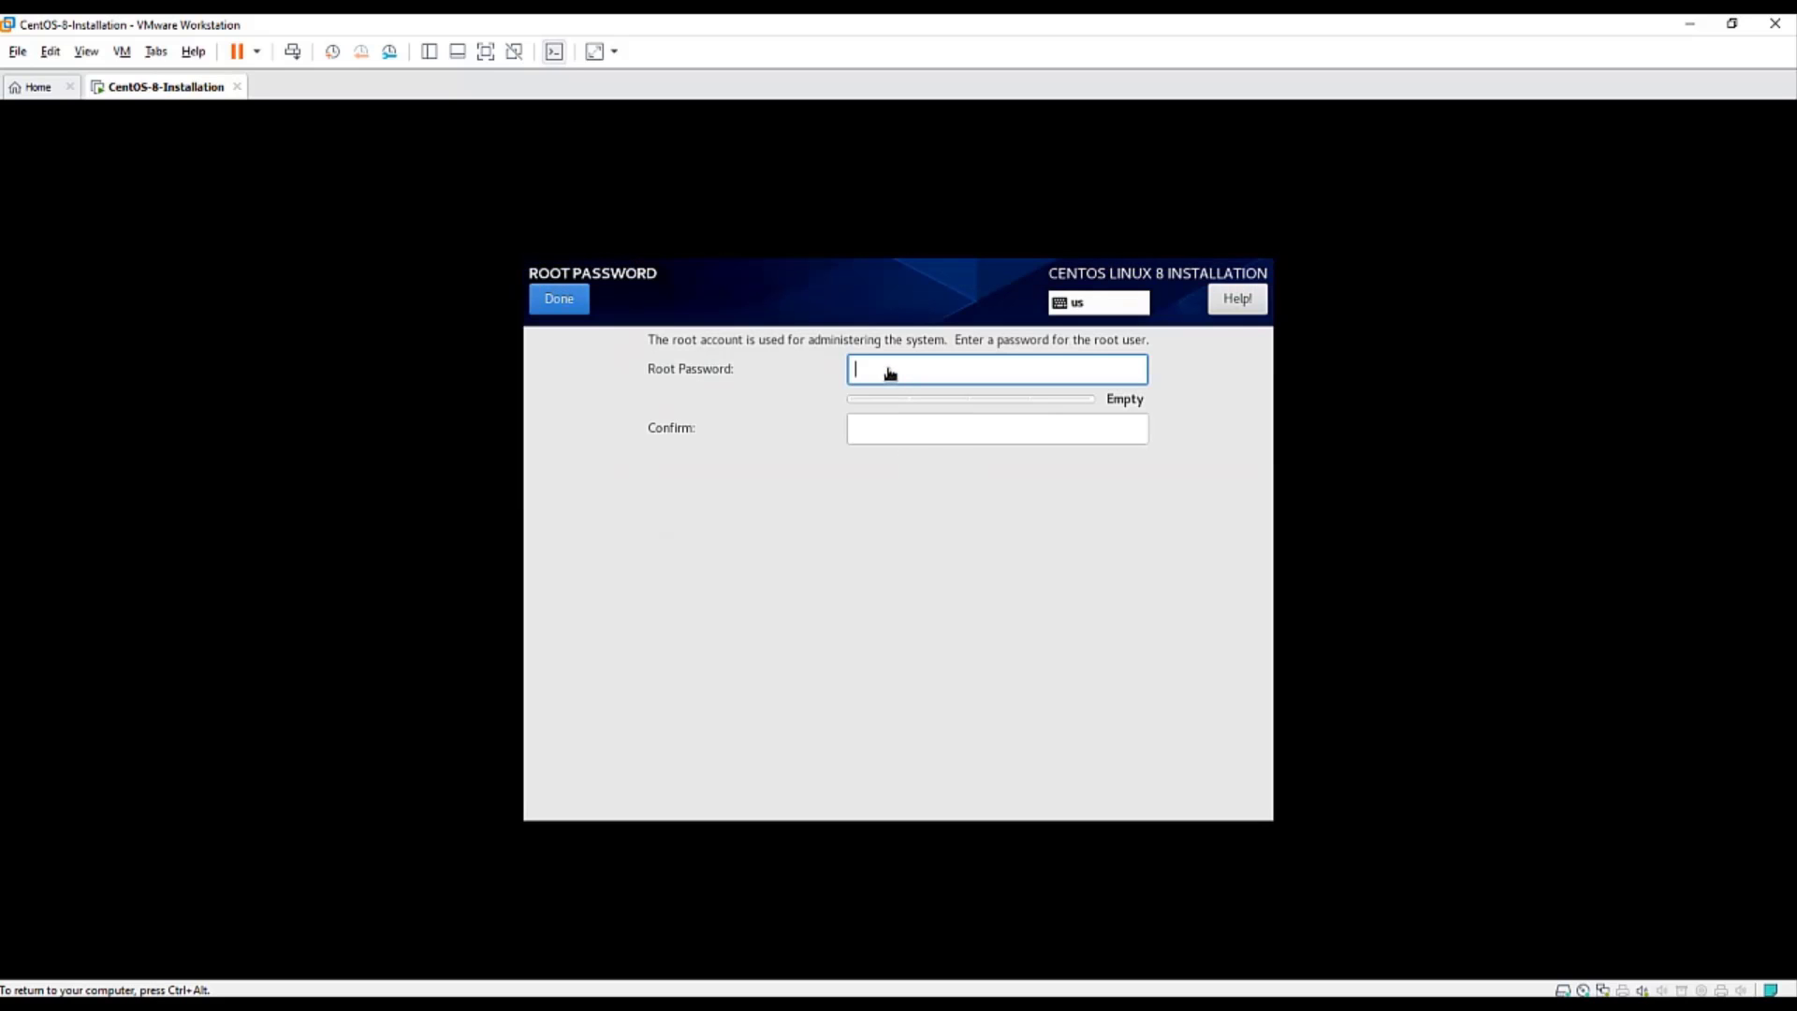
{"action": "type", "text": "red"}
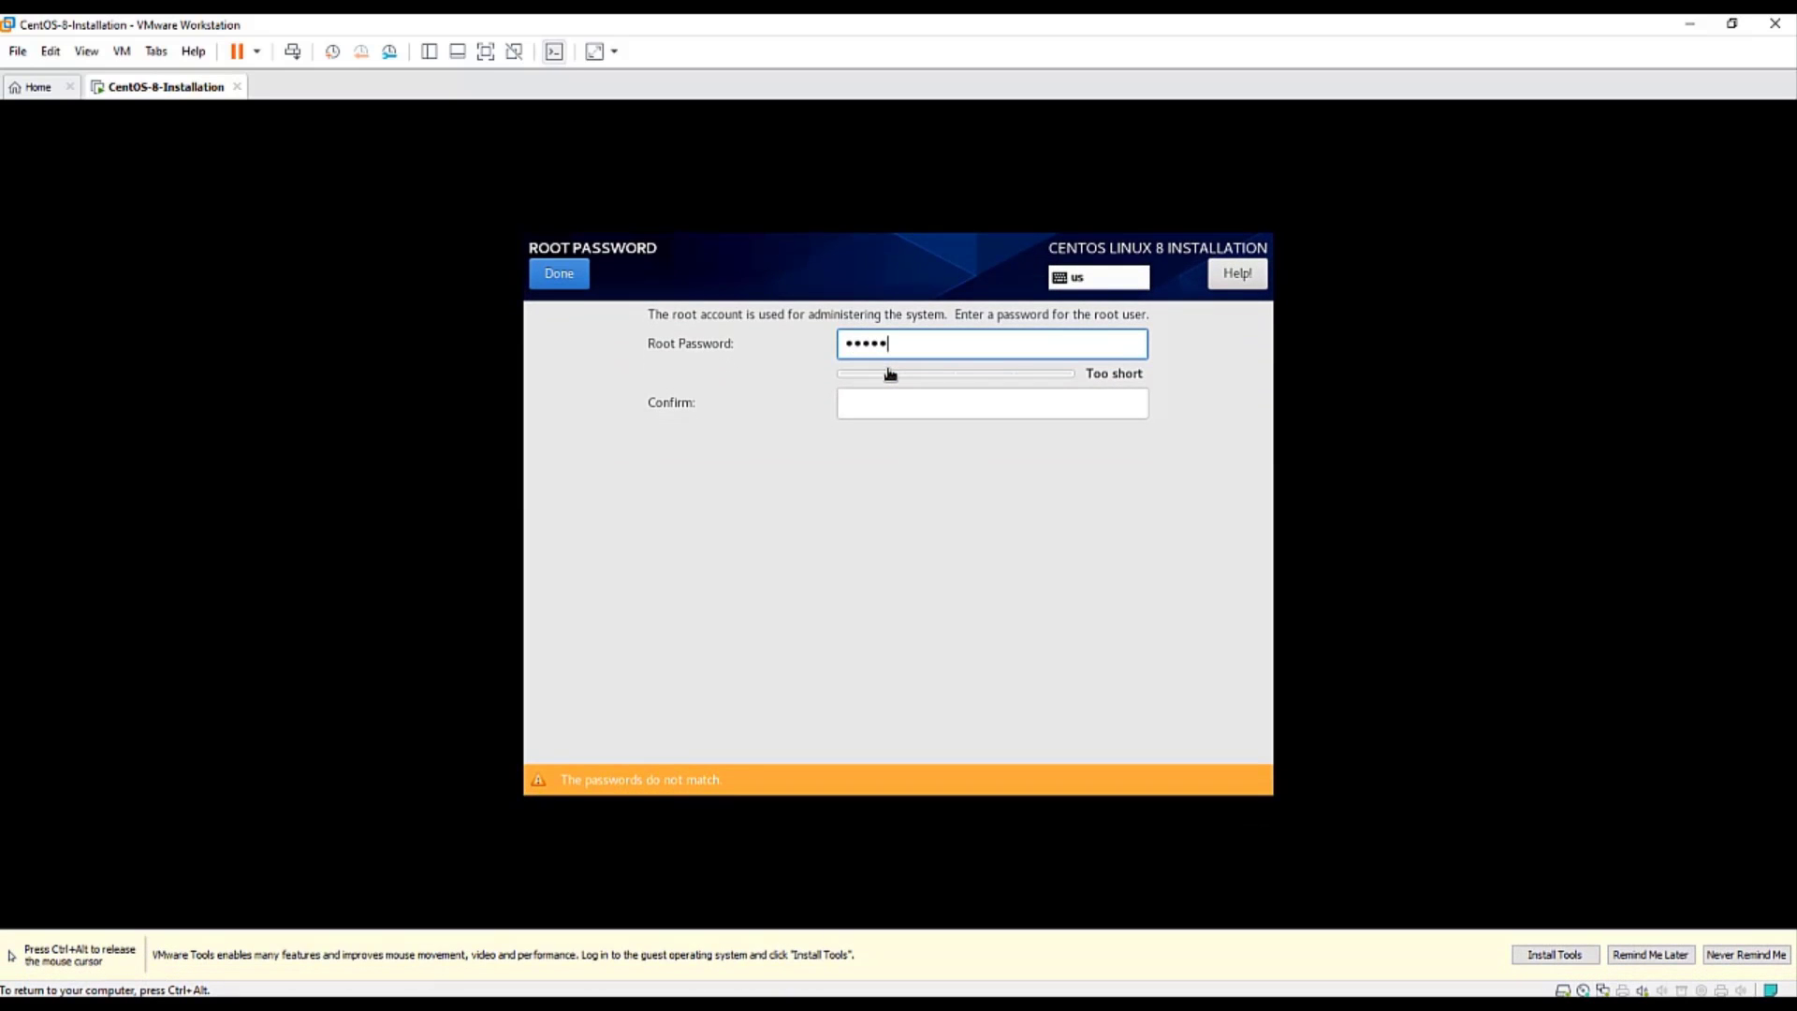
{"action": "type", "text": "hat@1234"}
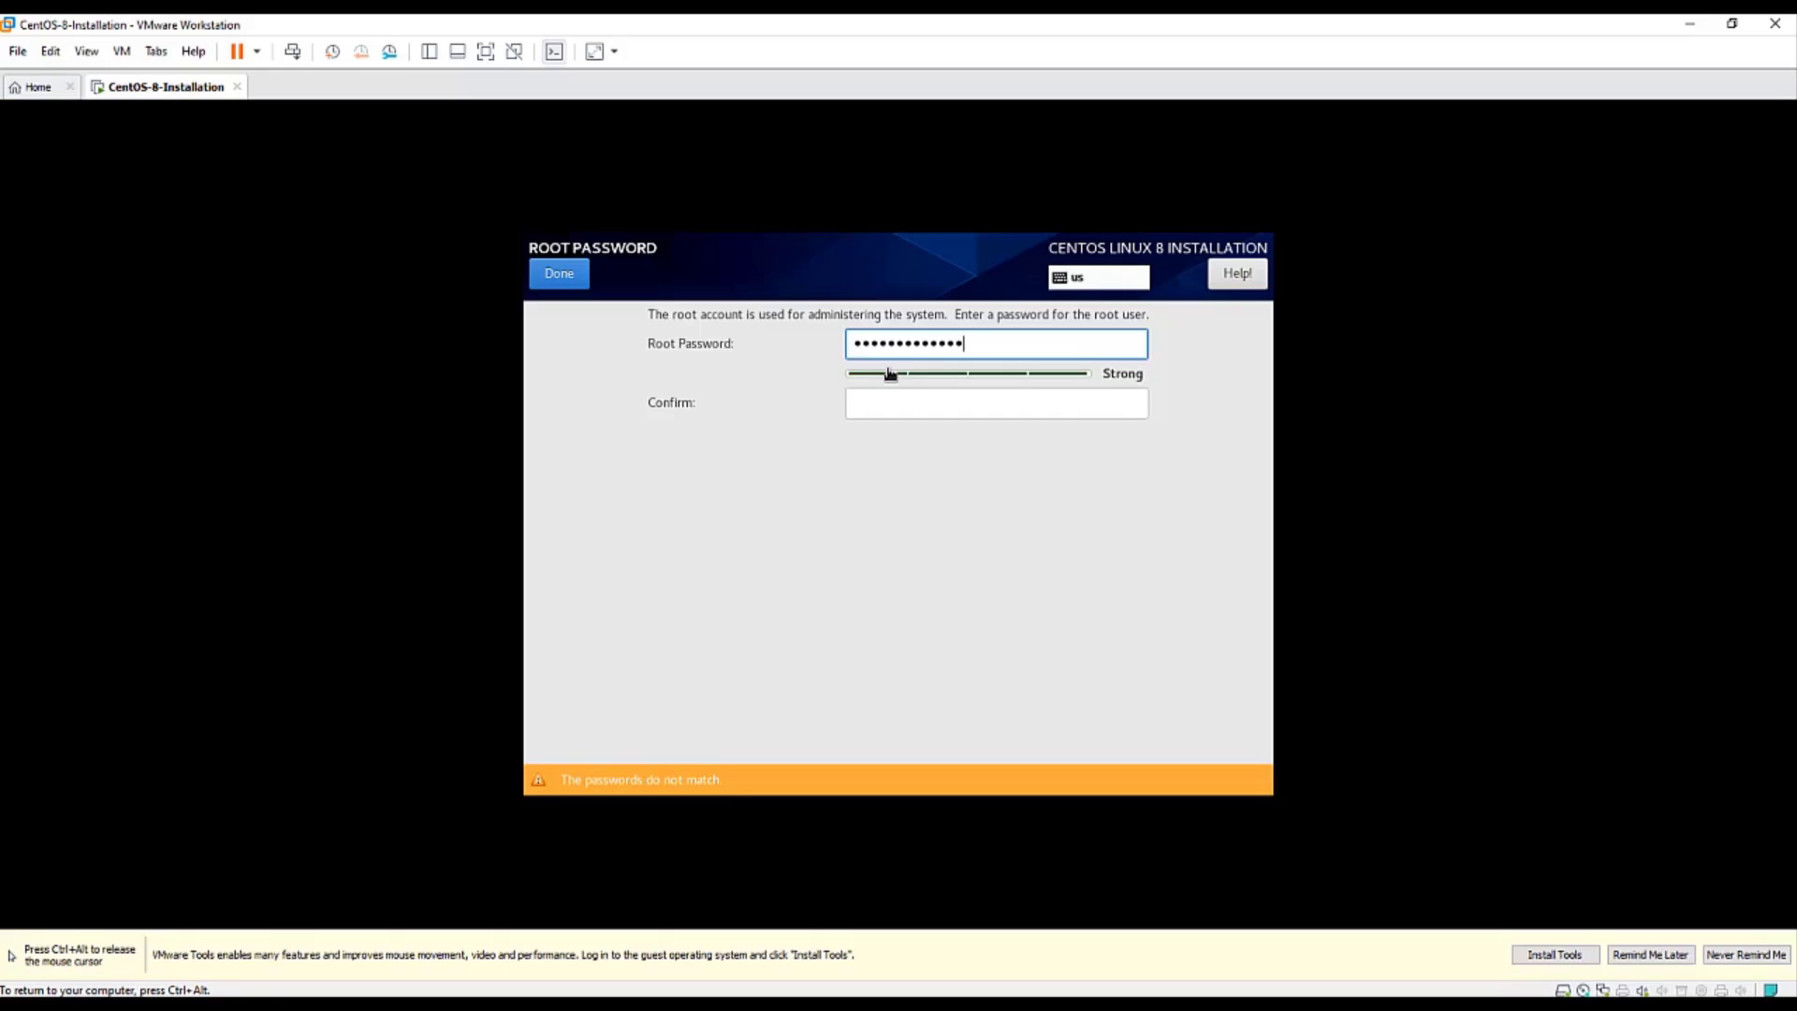
{"action": "key", "text": "Tab"}
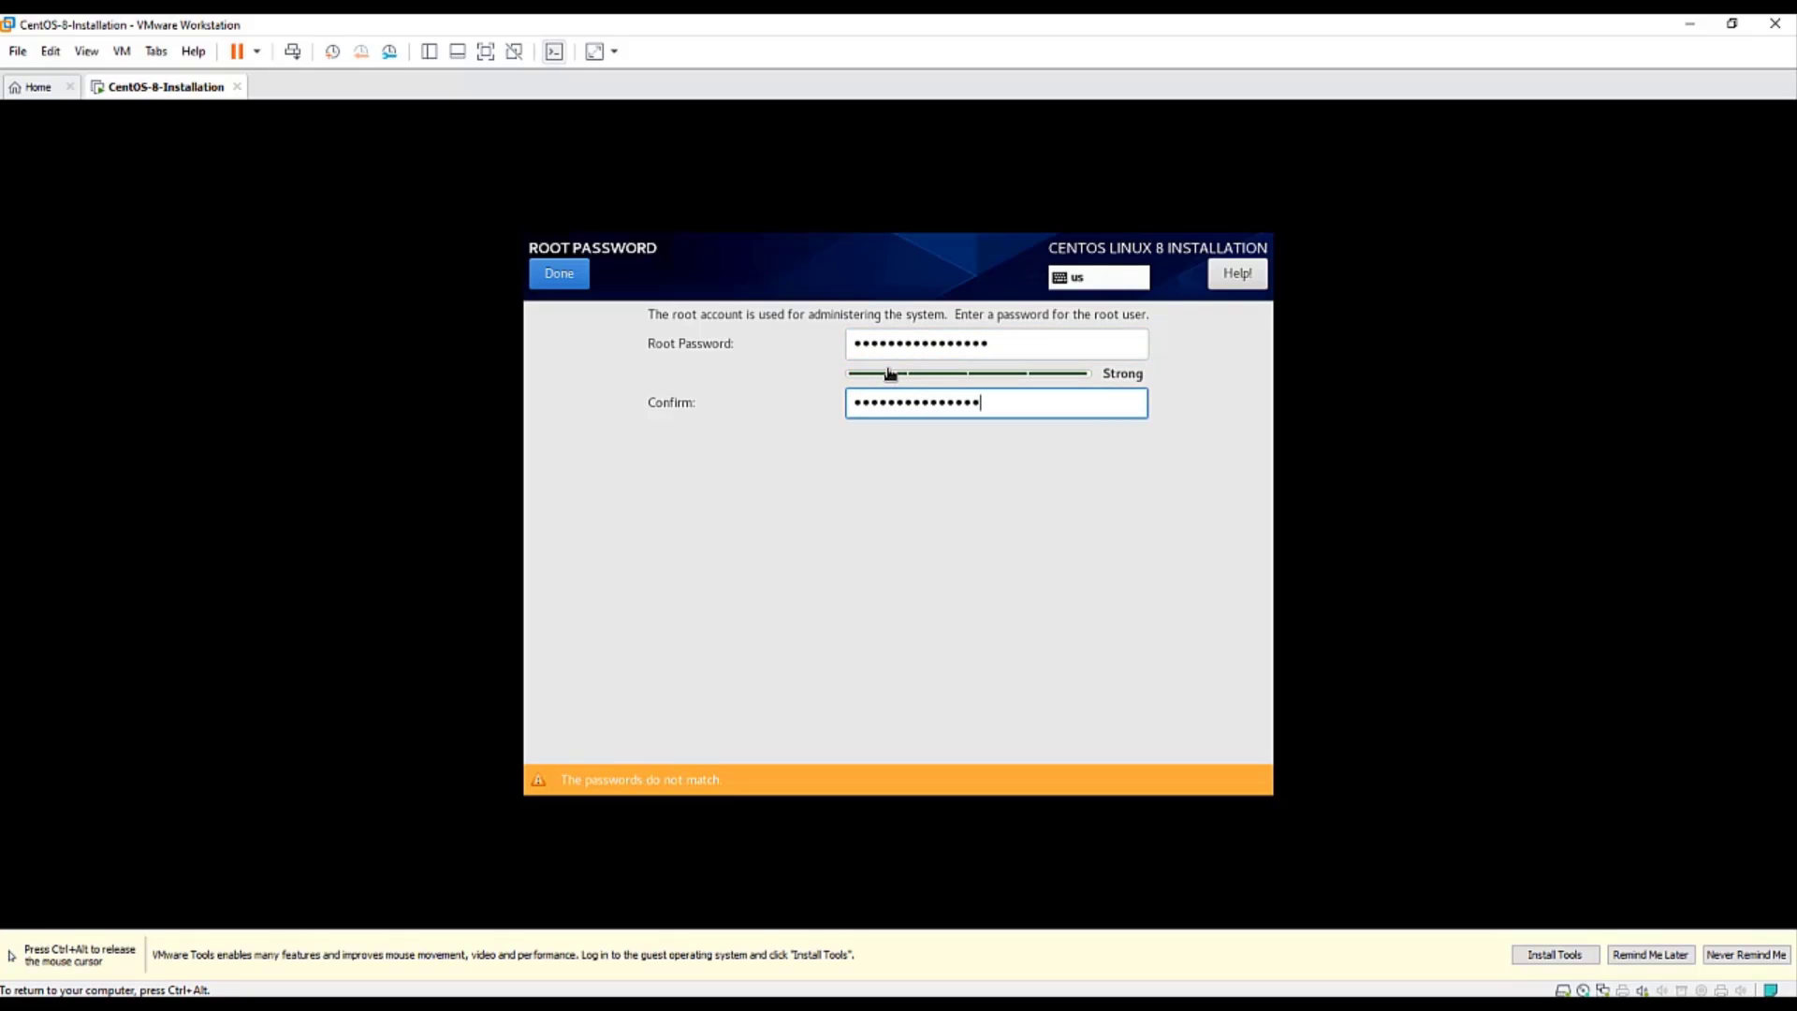
{"action": "type", "text": "4"}
{"action": "left_click", "coordinate": [565, 277]}
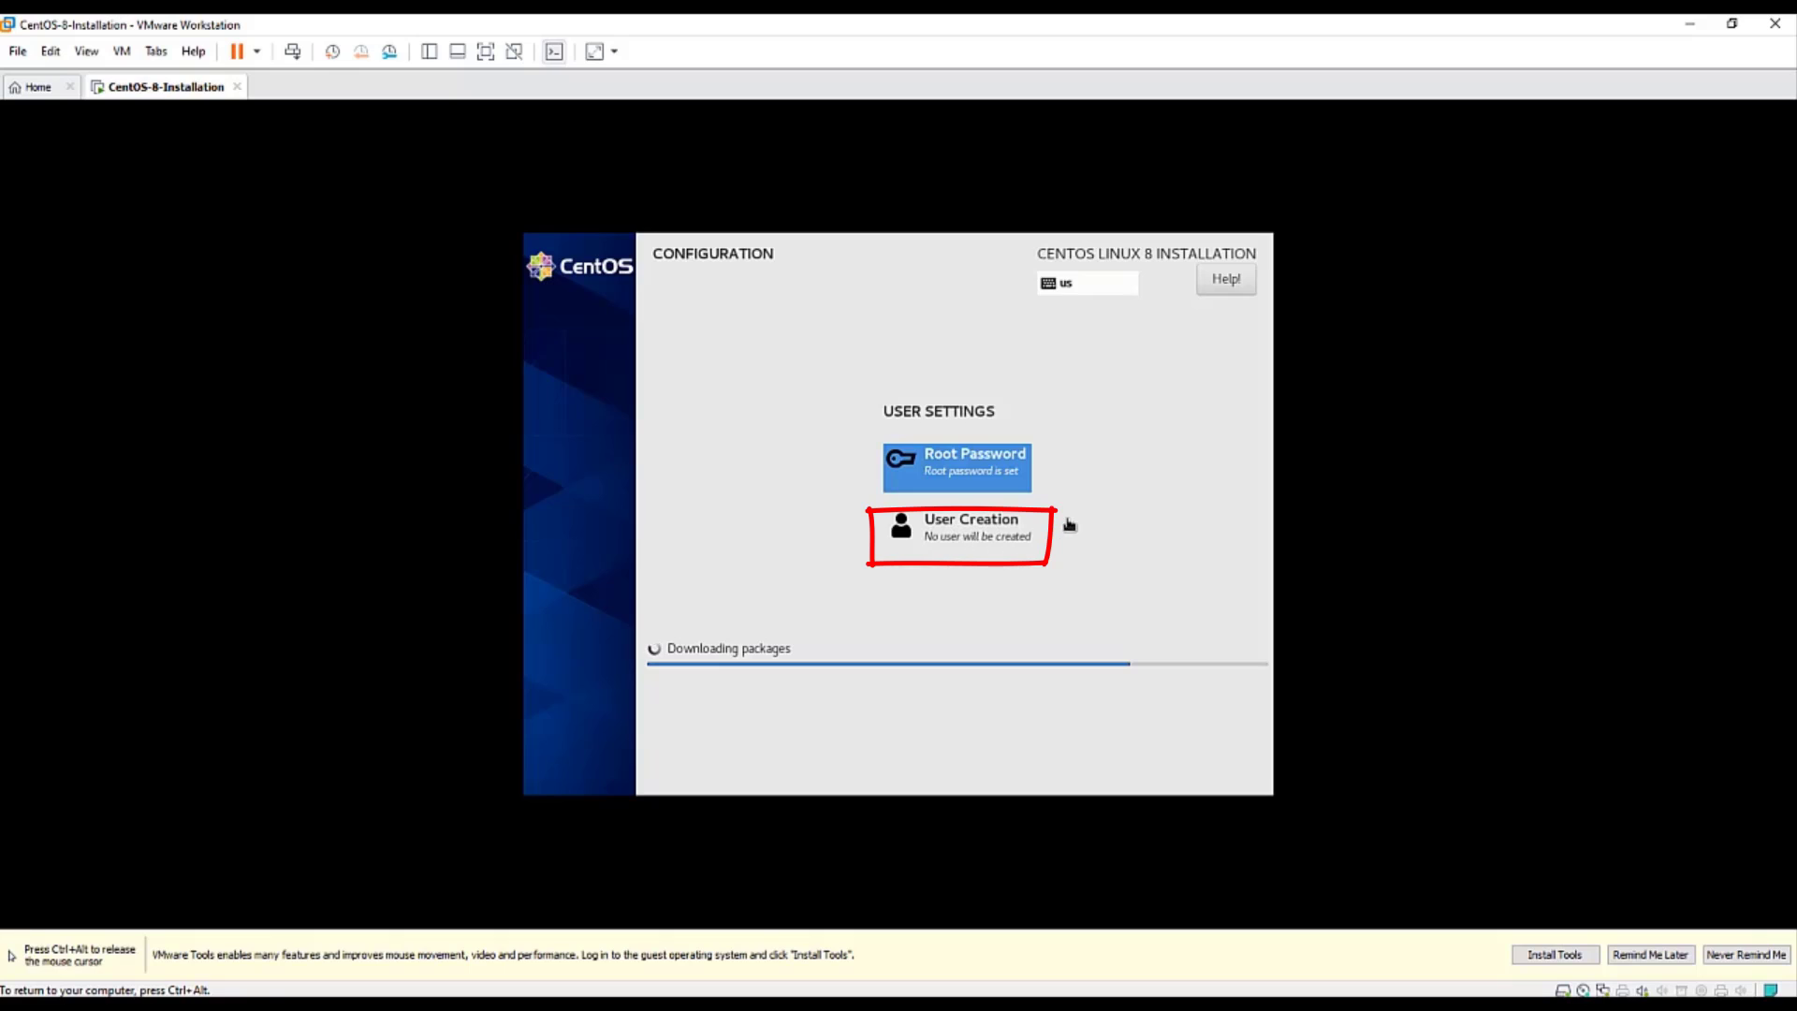
- Enter the new user's name and password in the user creation settings
{"action": "left_click", "coordinate": [973, 534]}
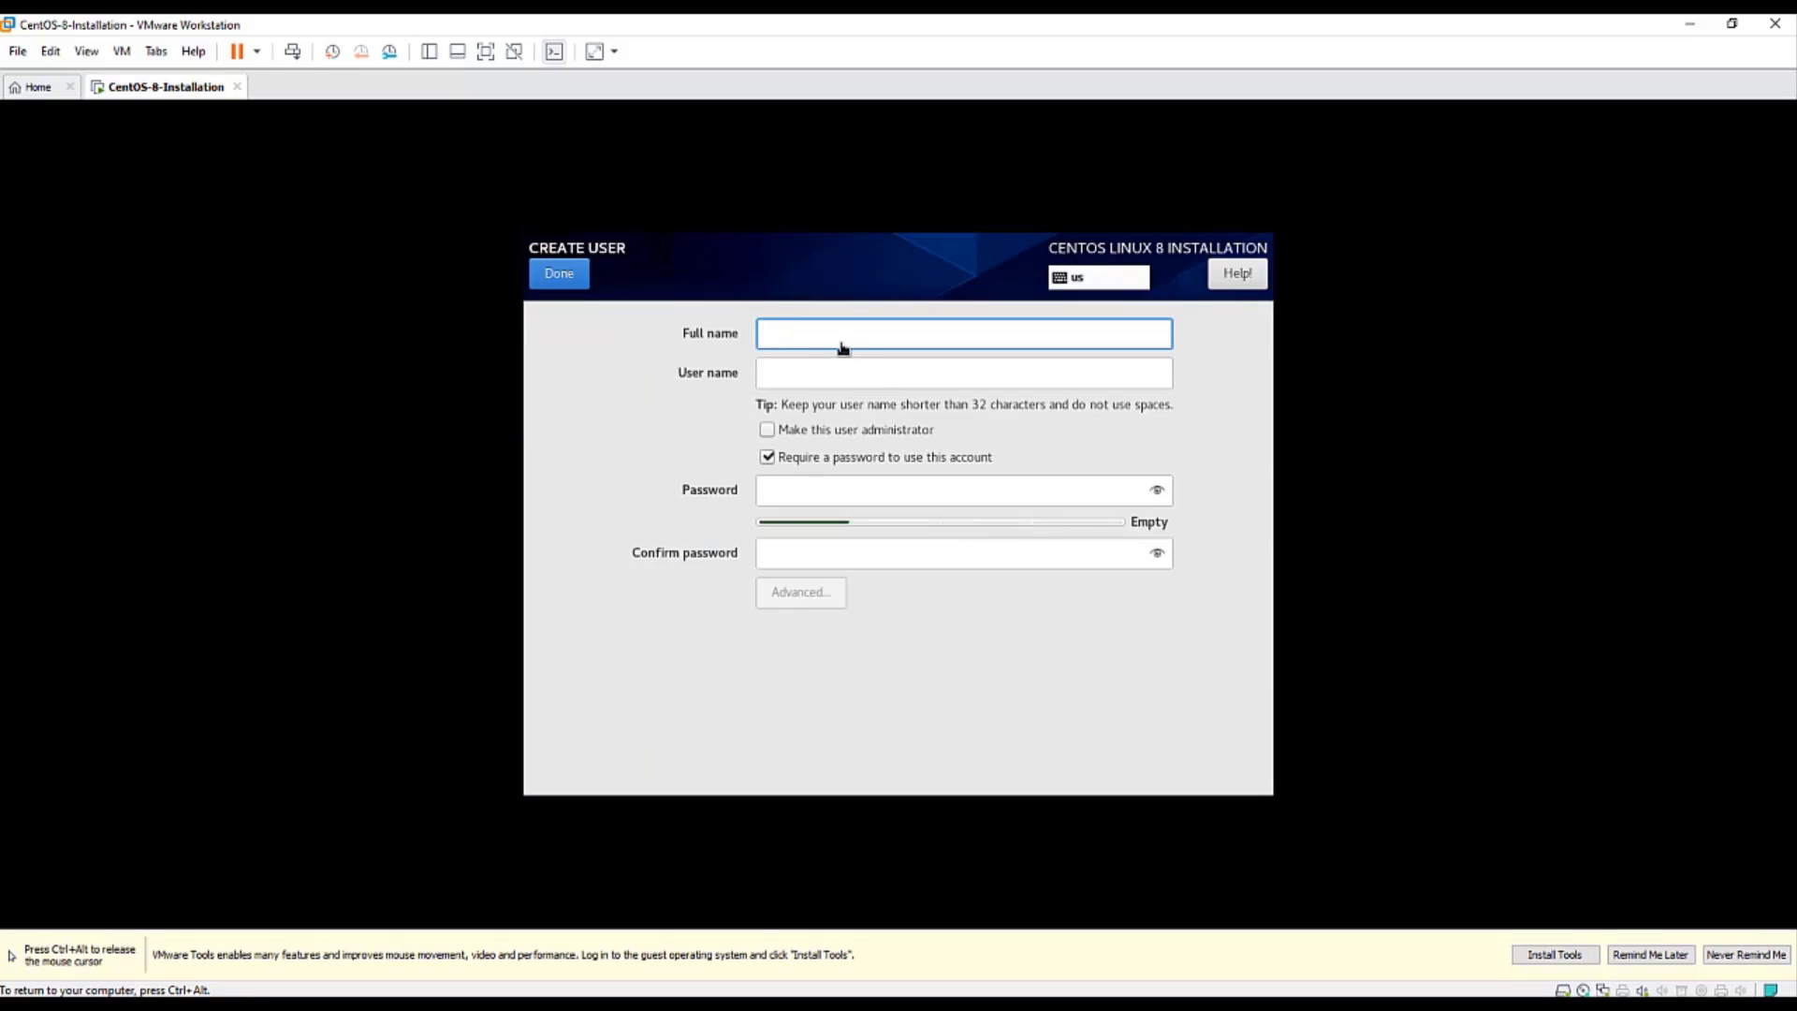
{"action": "type", "text": "Linux Innovations"}
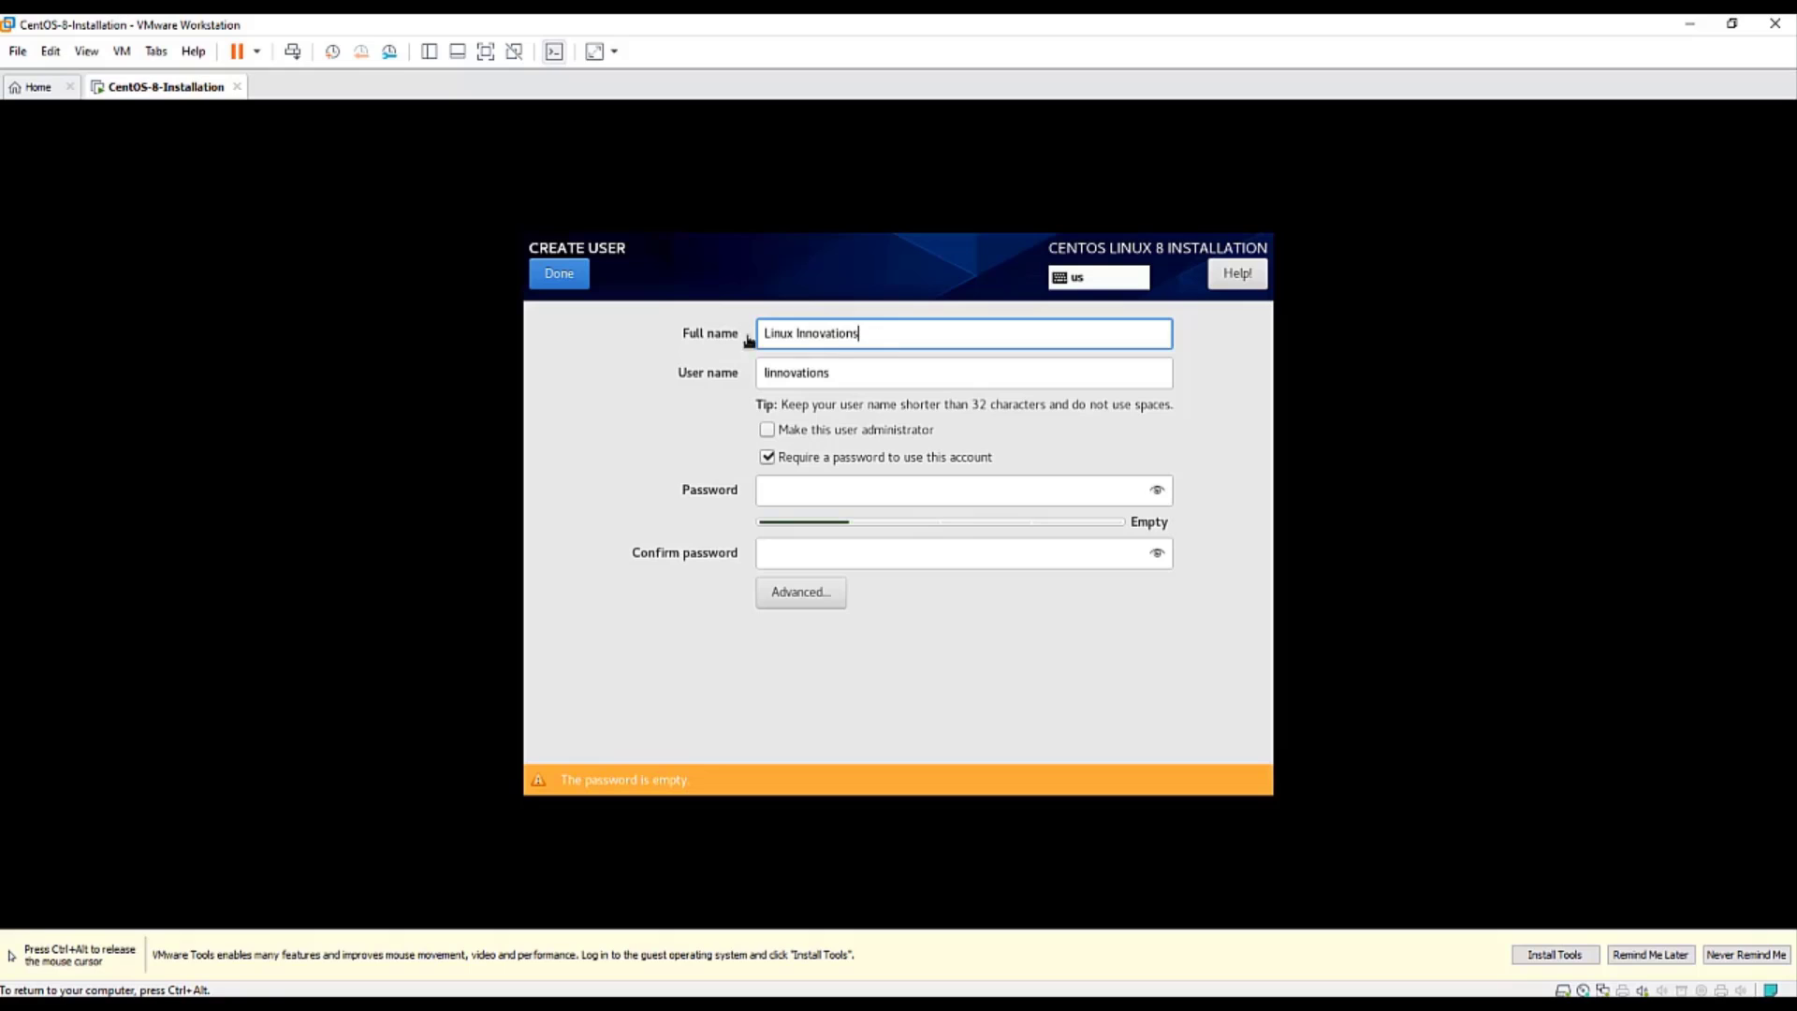
{"action": "left_click", "coordinate": [786, 496]}
{"action": "type", "text": "••••••"}
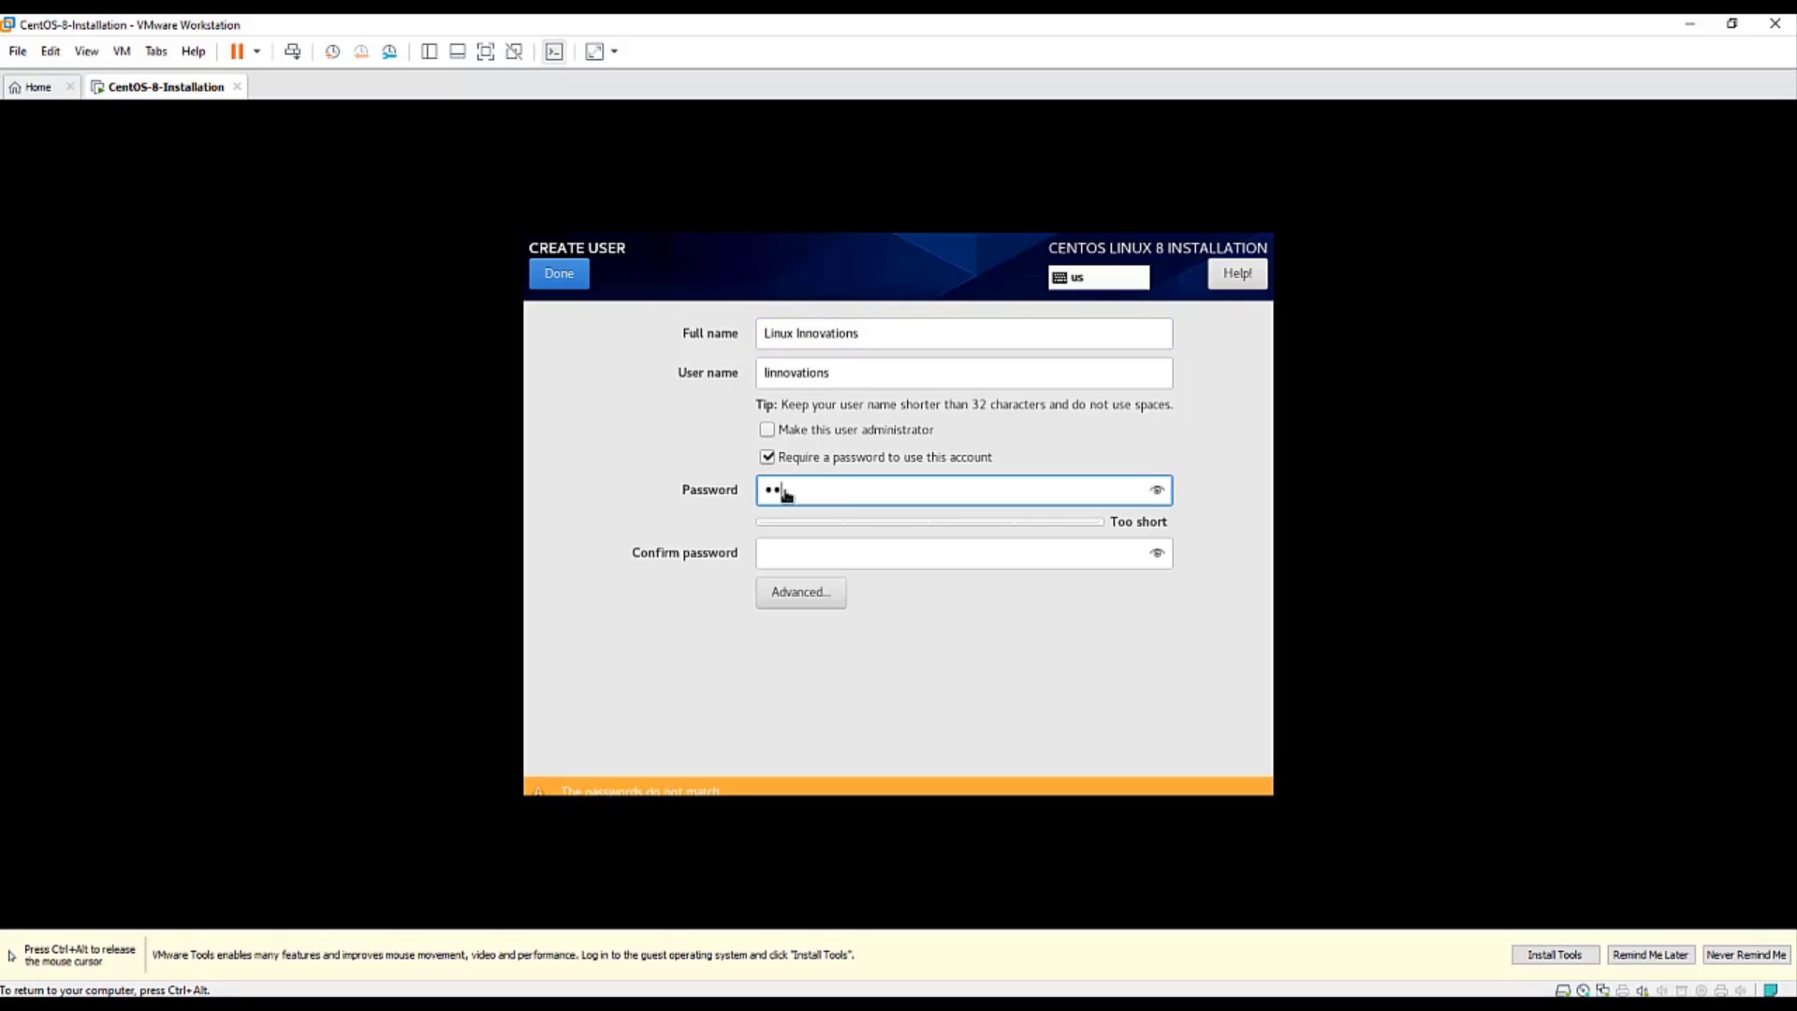
{"action": "type", "text": "••••••"}
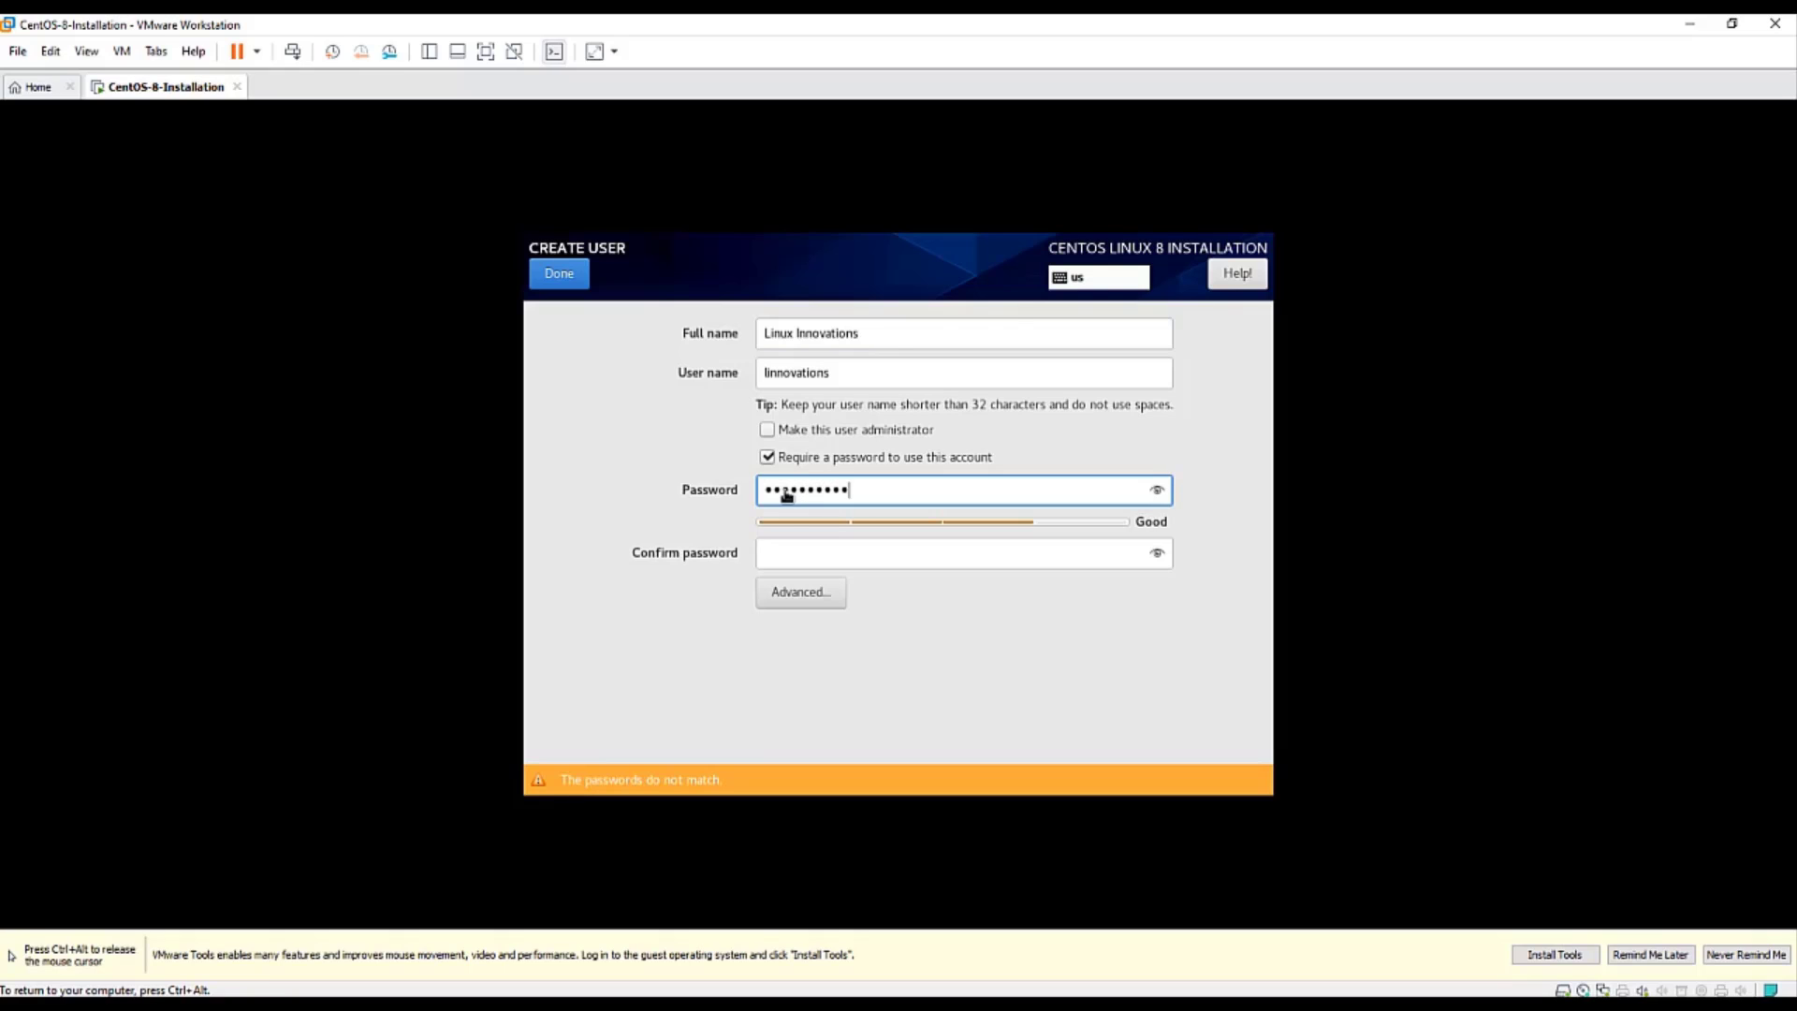
{"action": "type", "text": "•"}
{"action": "key", "text": "Tab"}
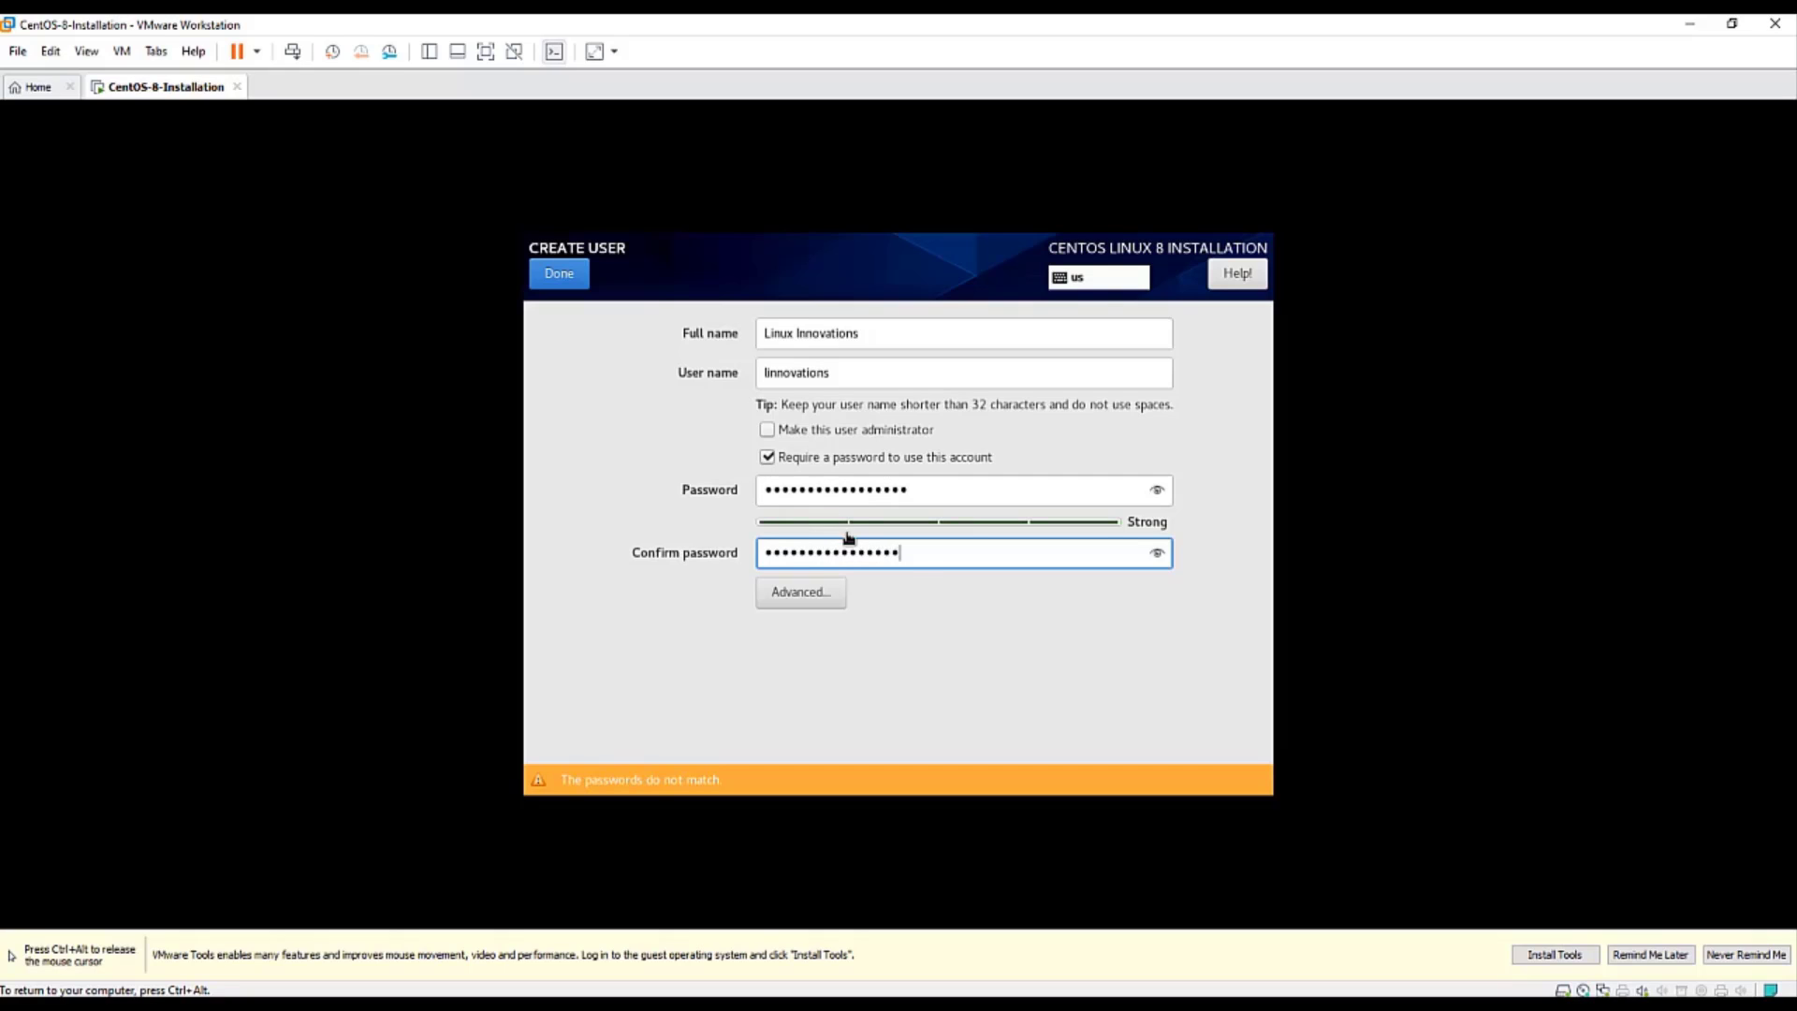
- Retype the password so both entries match, make the user an administrator, and finish
{"action": "double_click", "coordinate": [964, 558]}
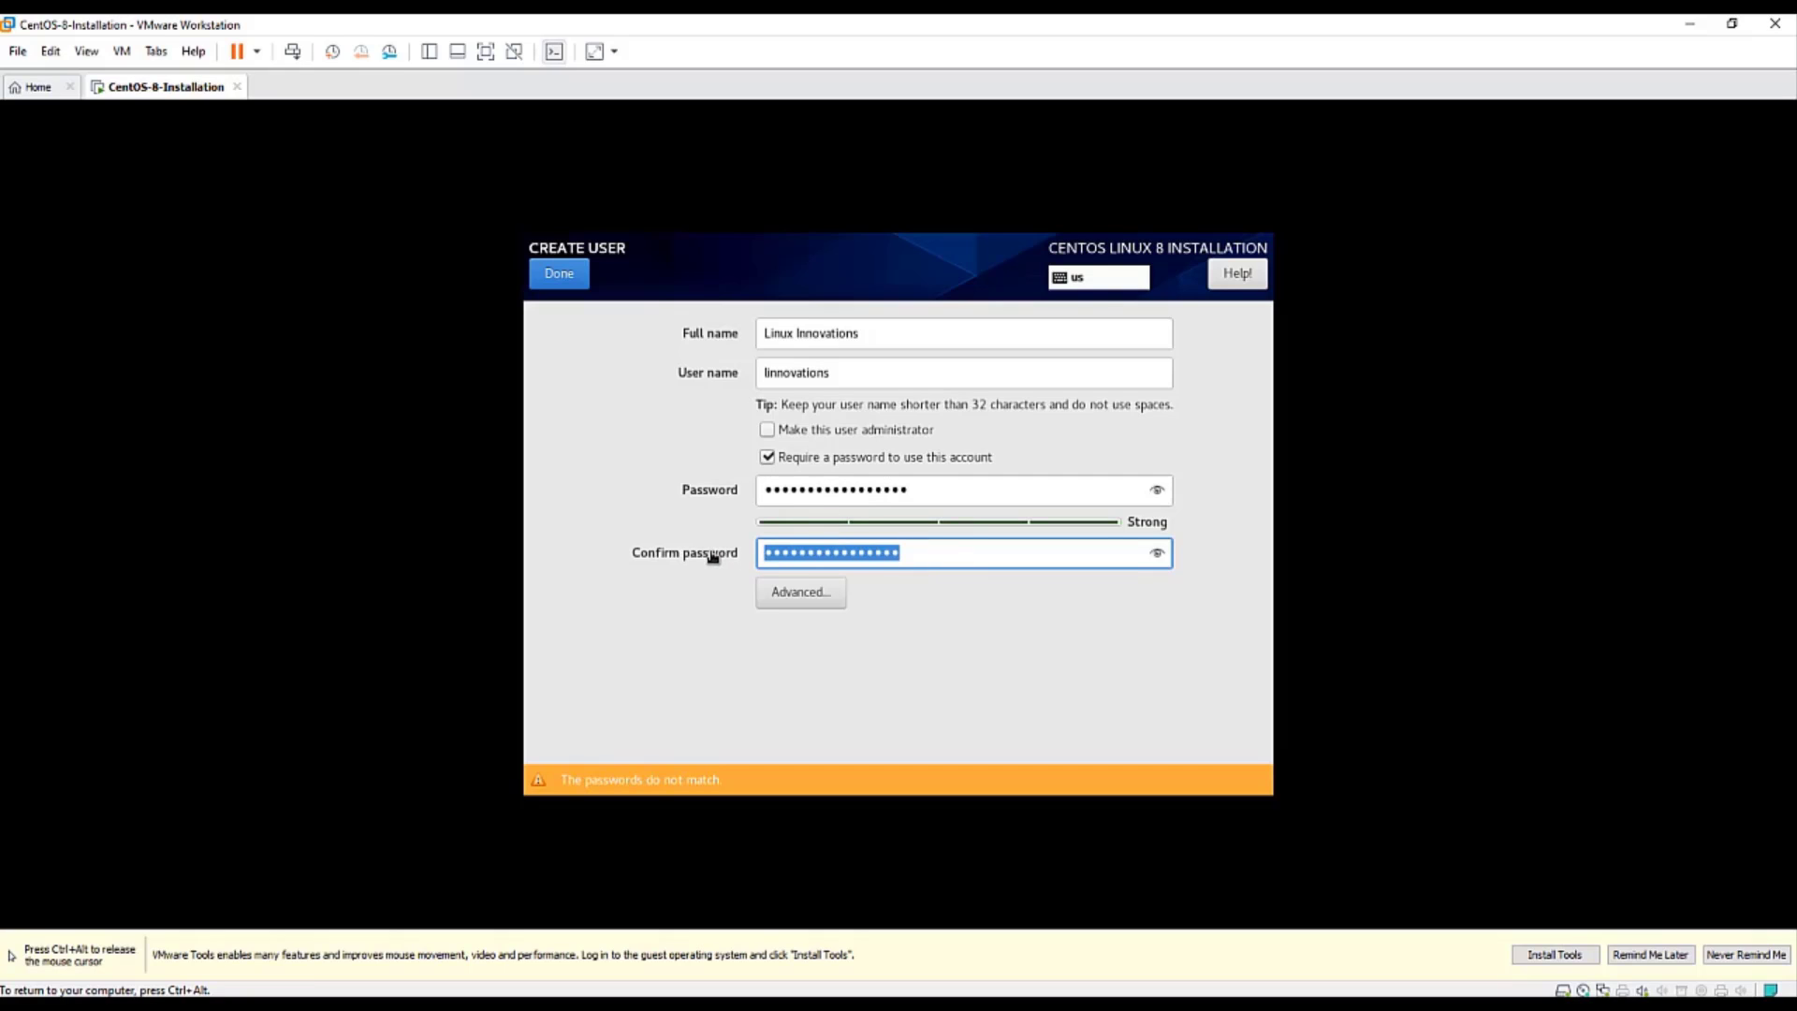
{"action": "type", "text": "••"}
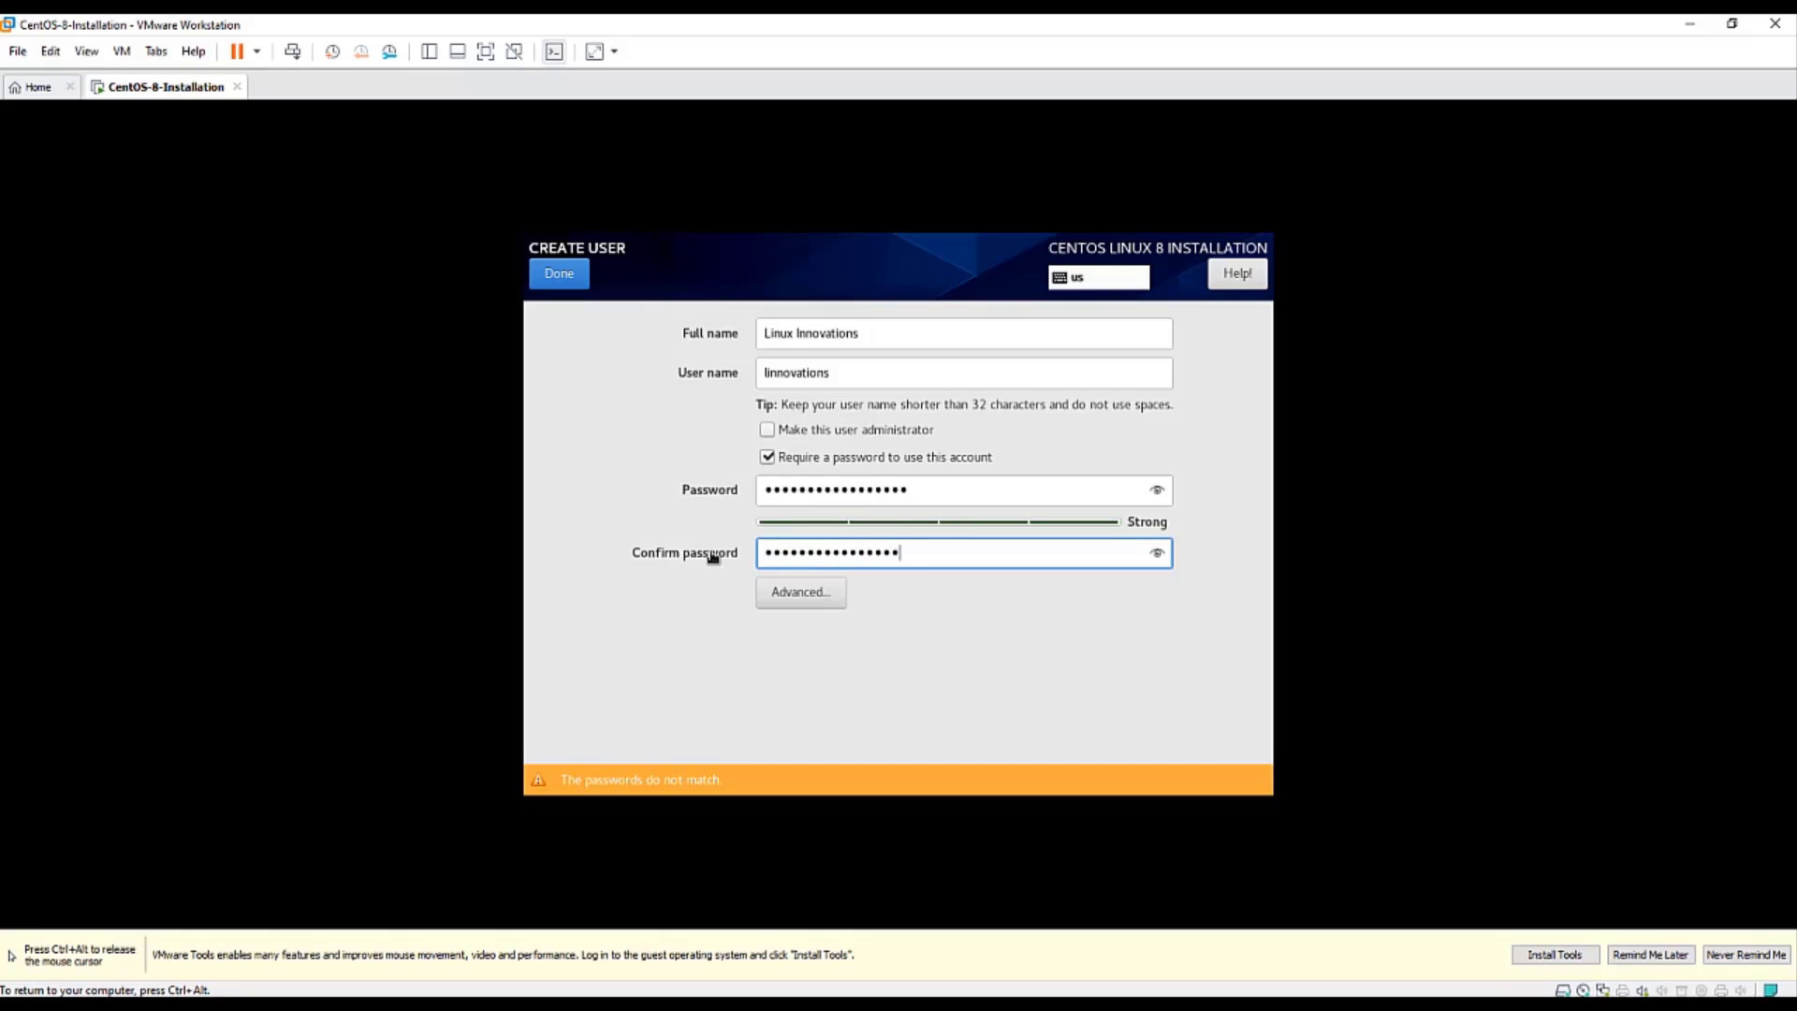
{"action": "left_click", "coordinate": [915, 497]}
{"action": "left_click_drag", "start_coordinate": [963, 497], "coordinate": [674, 484]}
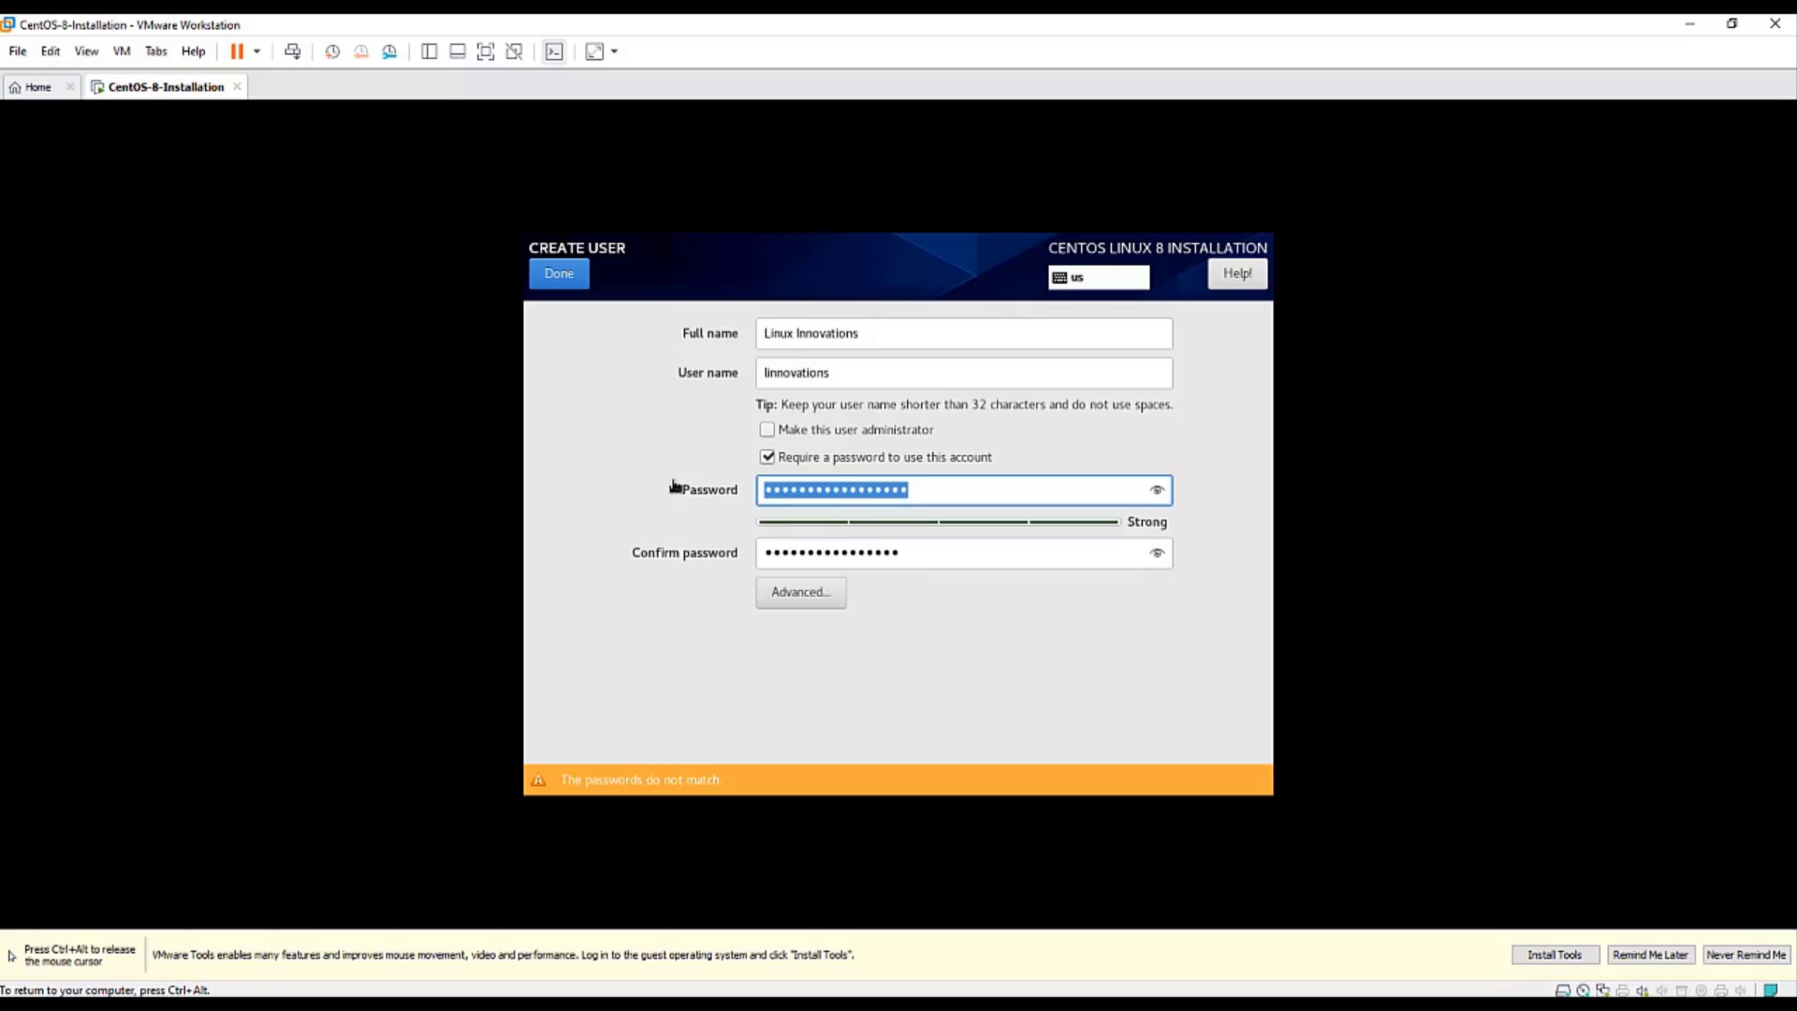
{"action": "key", "text": "BackSpace"}
{"action": "type", "text": "•••"}
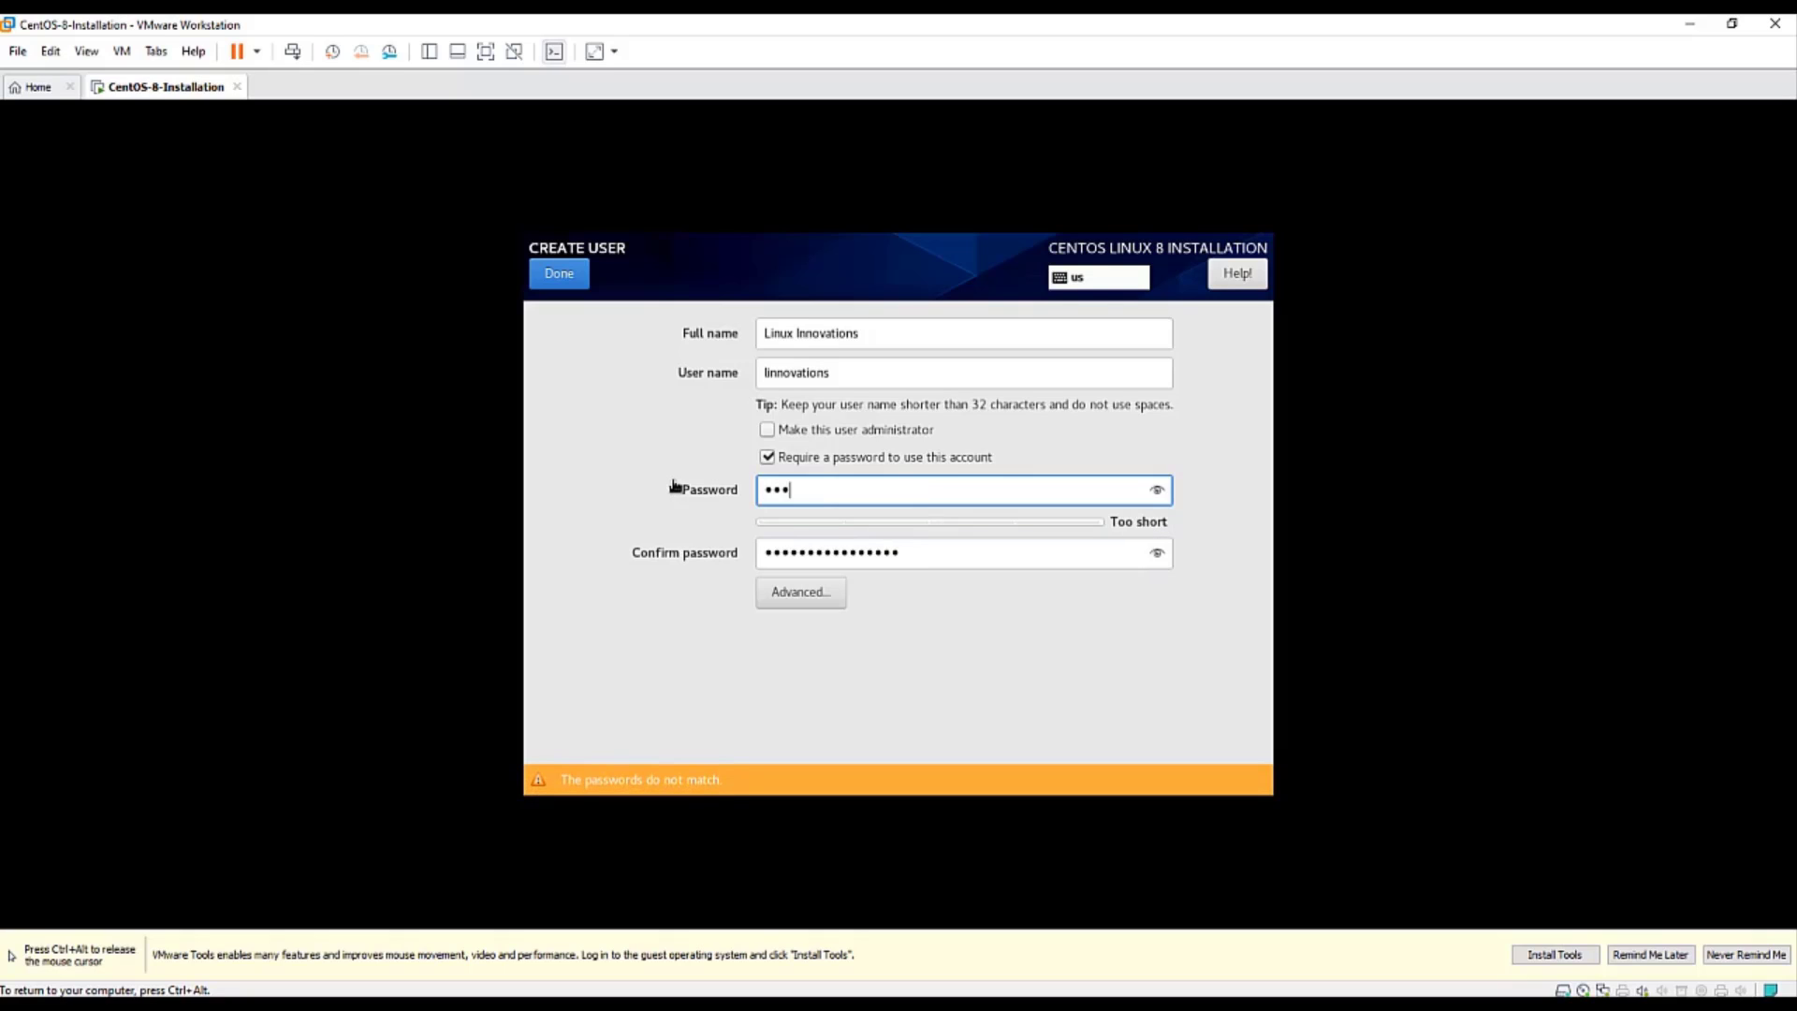
{"action": "type", "text": "•••••••••"}
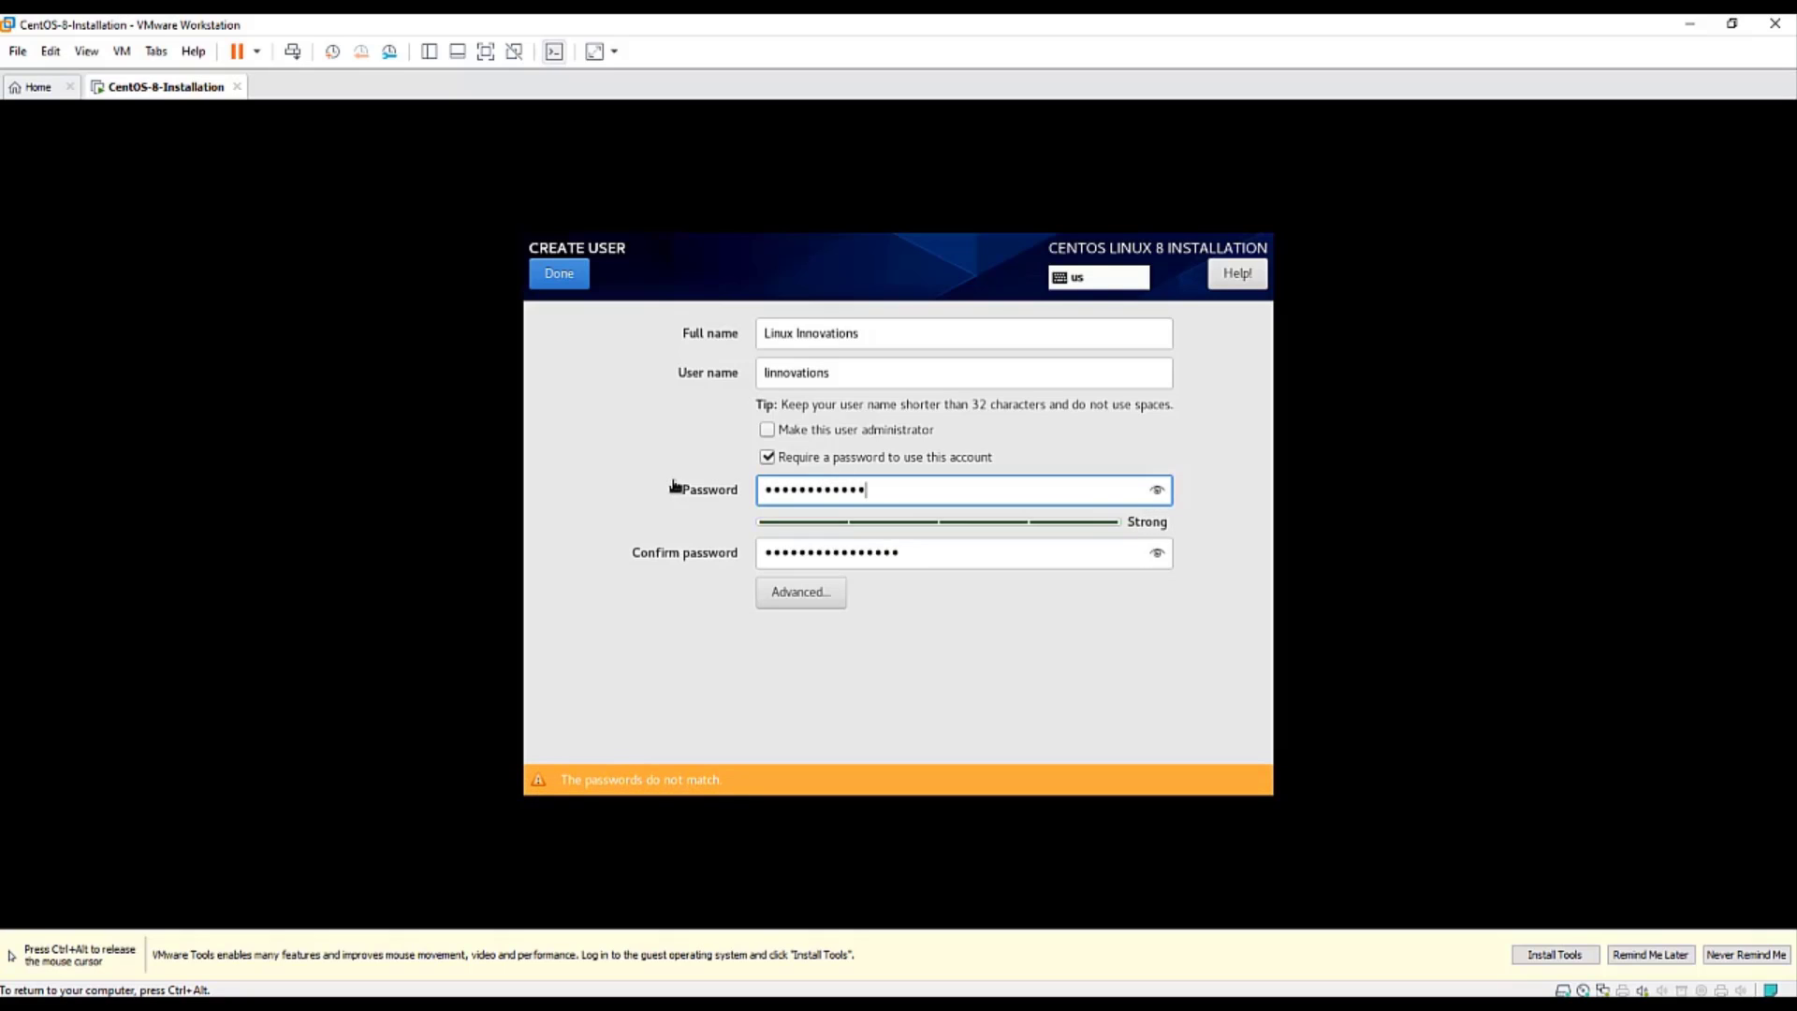
{"action": "type", "text": "•"}
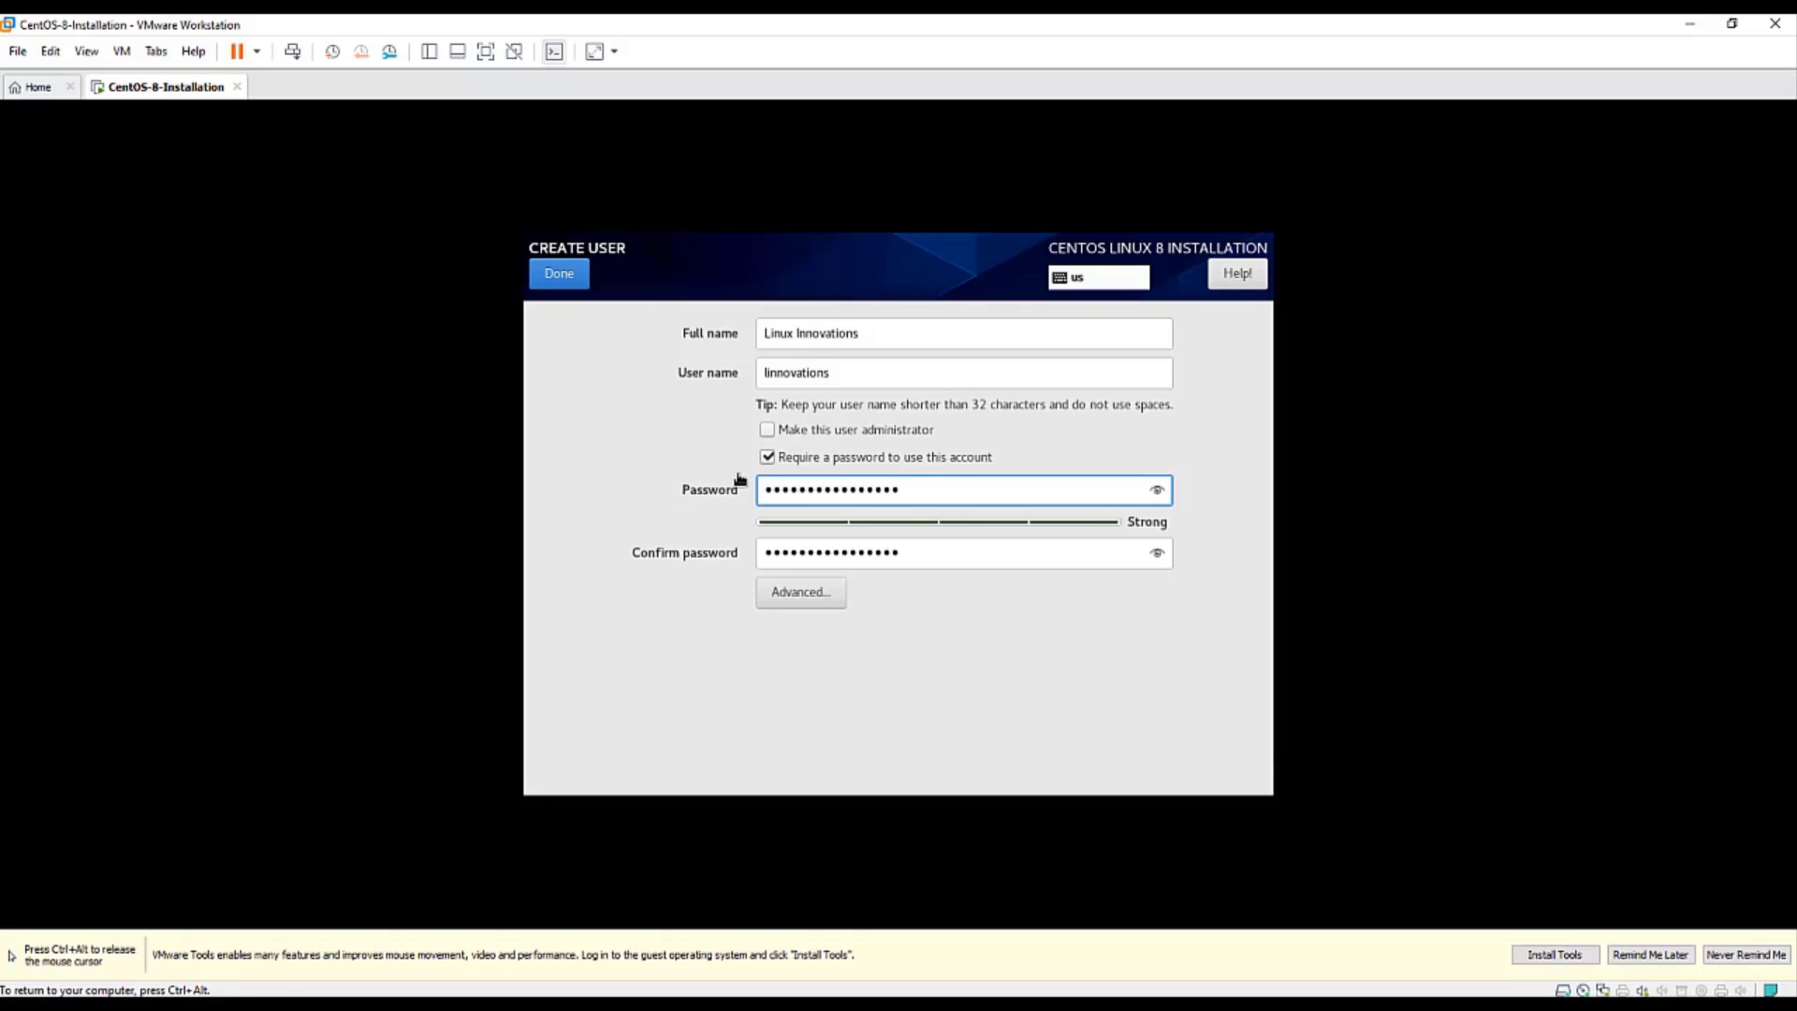
{"action": "left_click", "coordinate": [768, 429]}
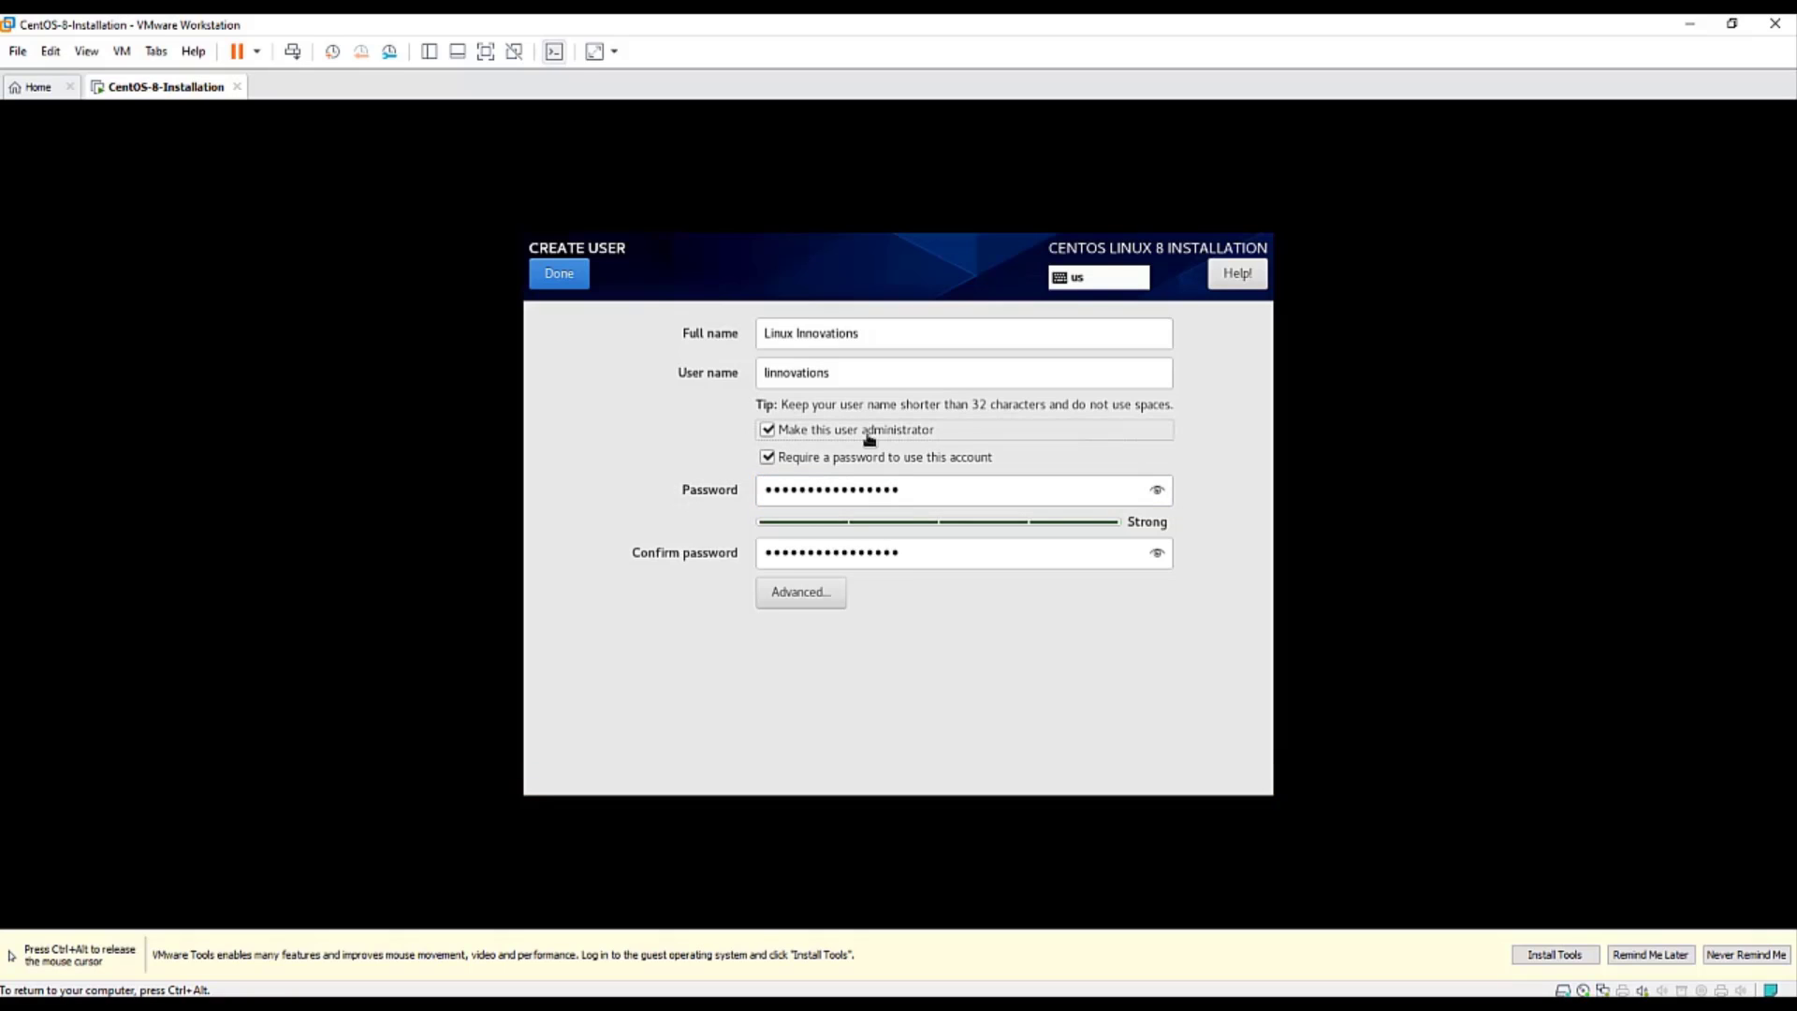
{"action": "left_click", "coordinate": [560, 274]}
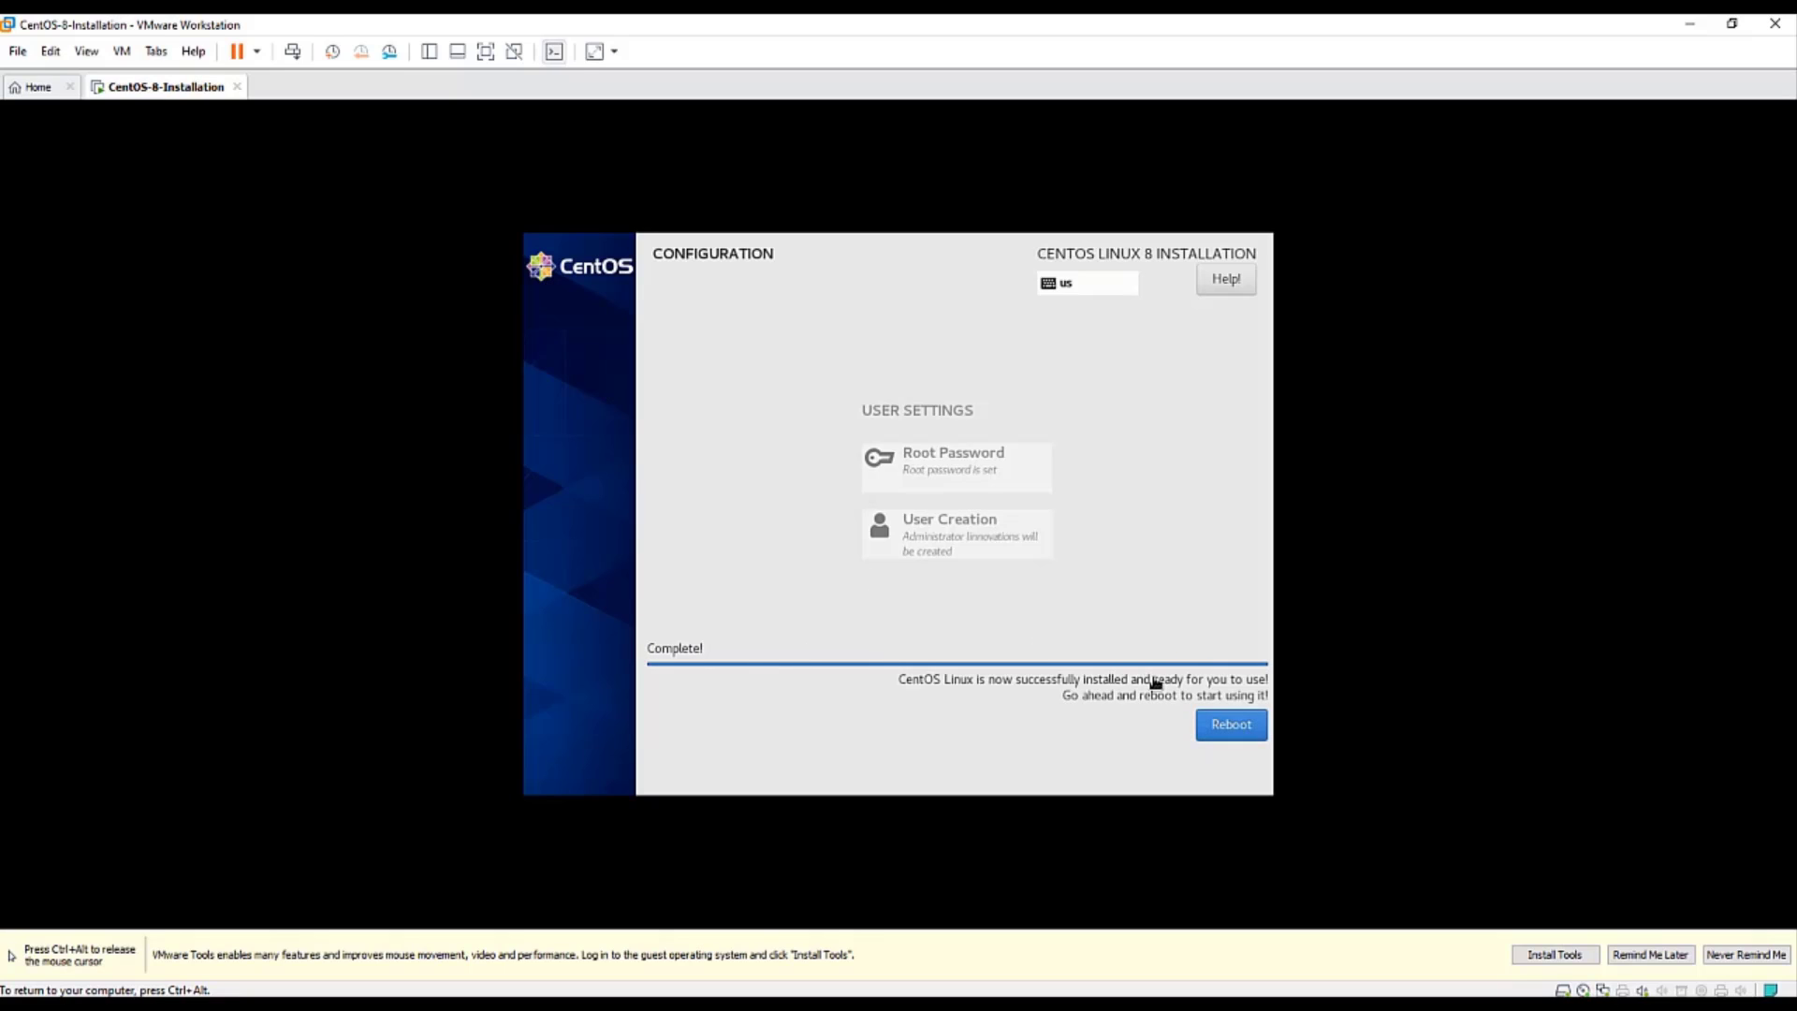
- Reboot the virtual machine once the installation completes
{"action": "left_click", "coordinate": [1245, 732]}
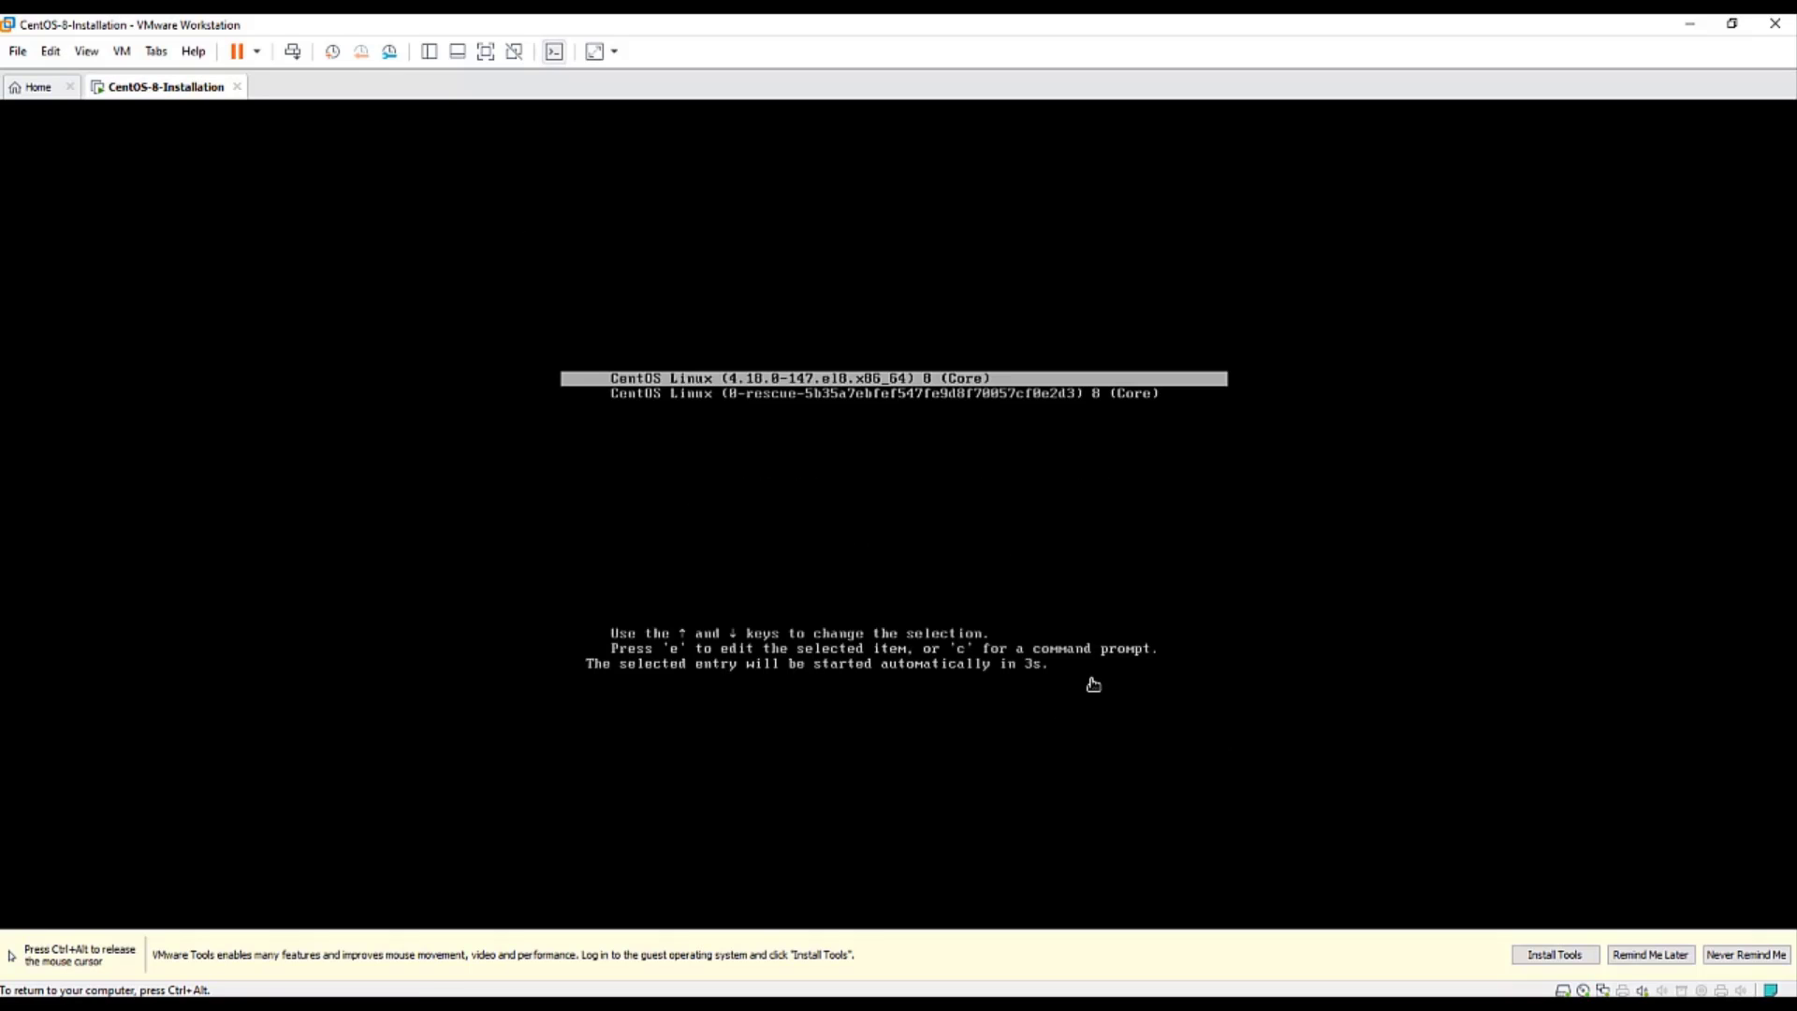
- Boot CentOS, accept the license, postpone the VMware Tools reminder, and finish initial configuration
{"action": "key", "text": "Return"}
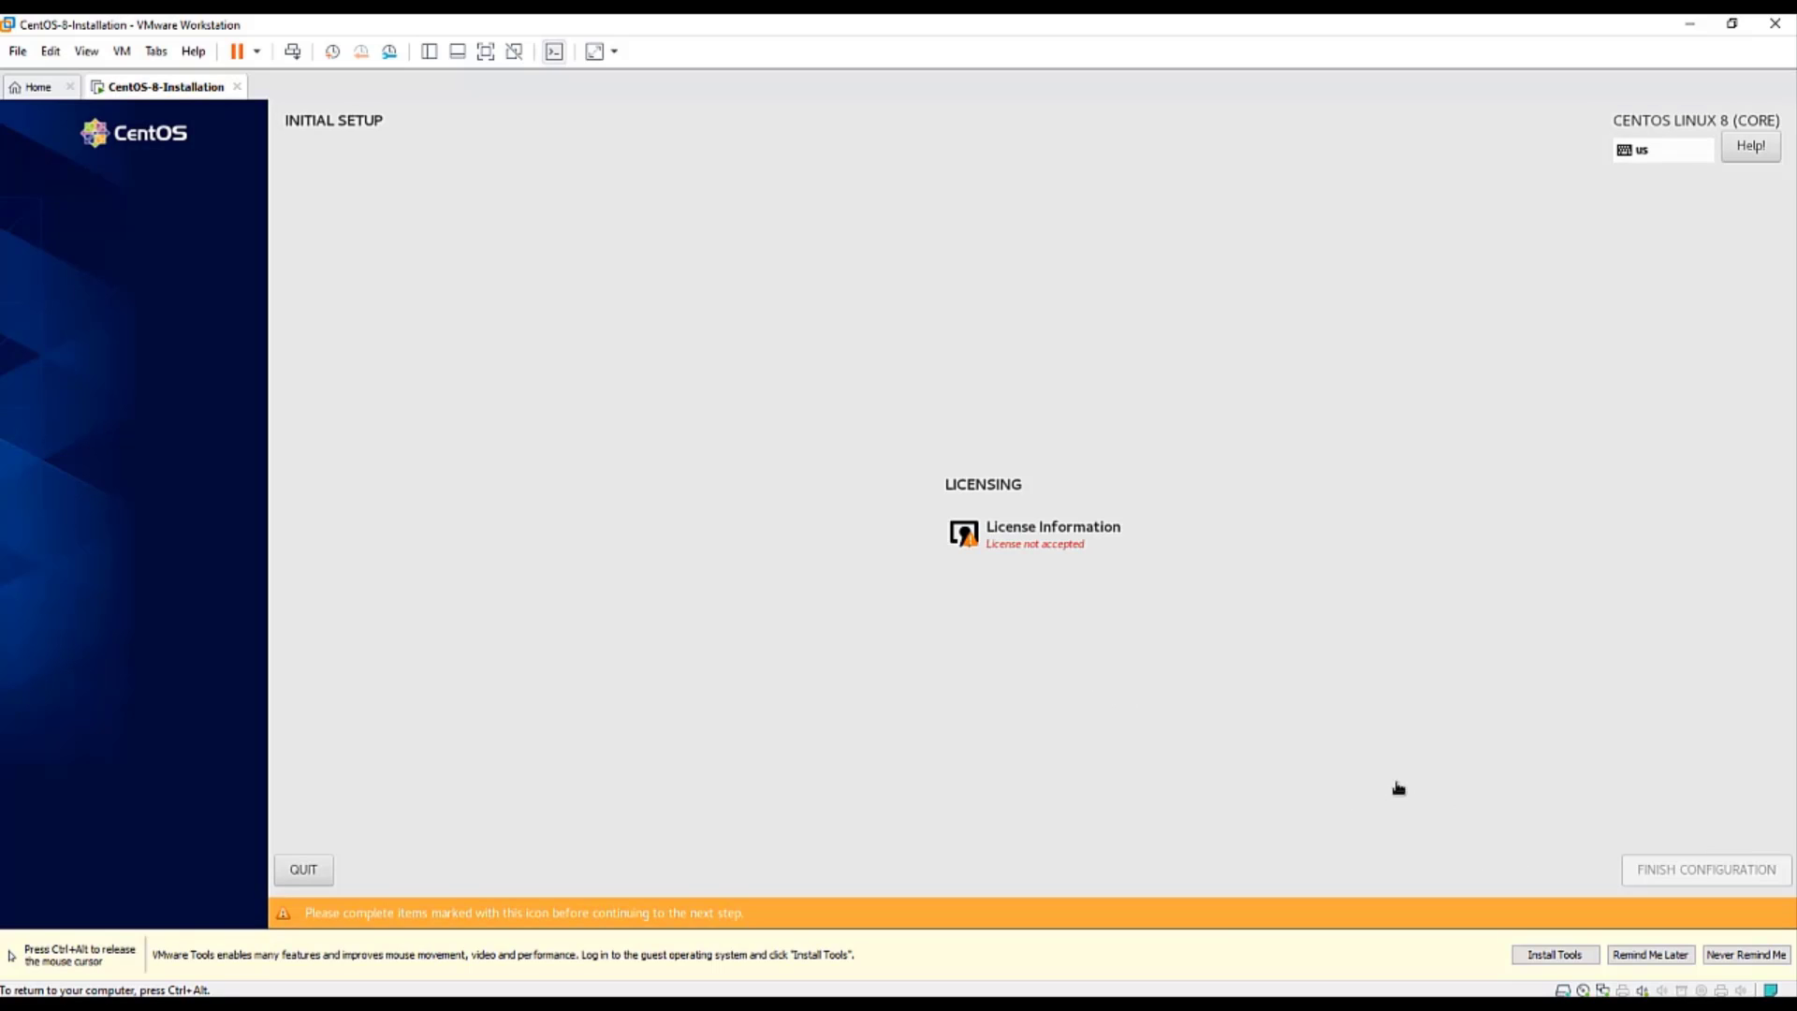
{"action": "left_click", "coordinate": [1050, 540]}
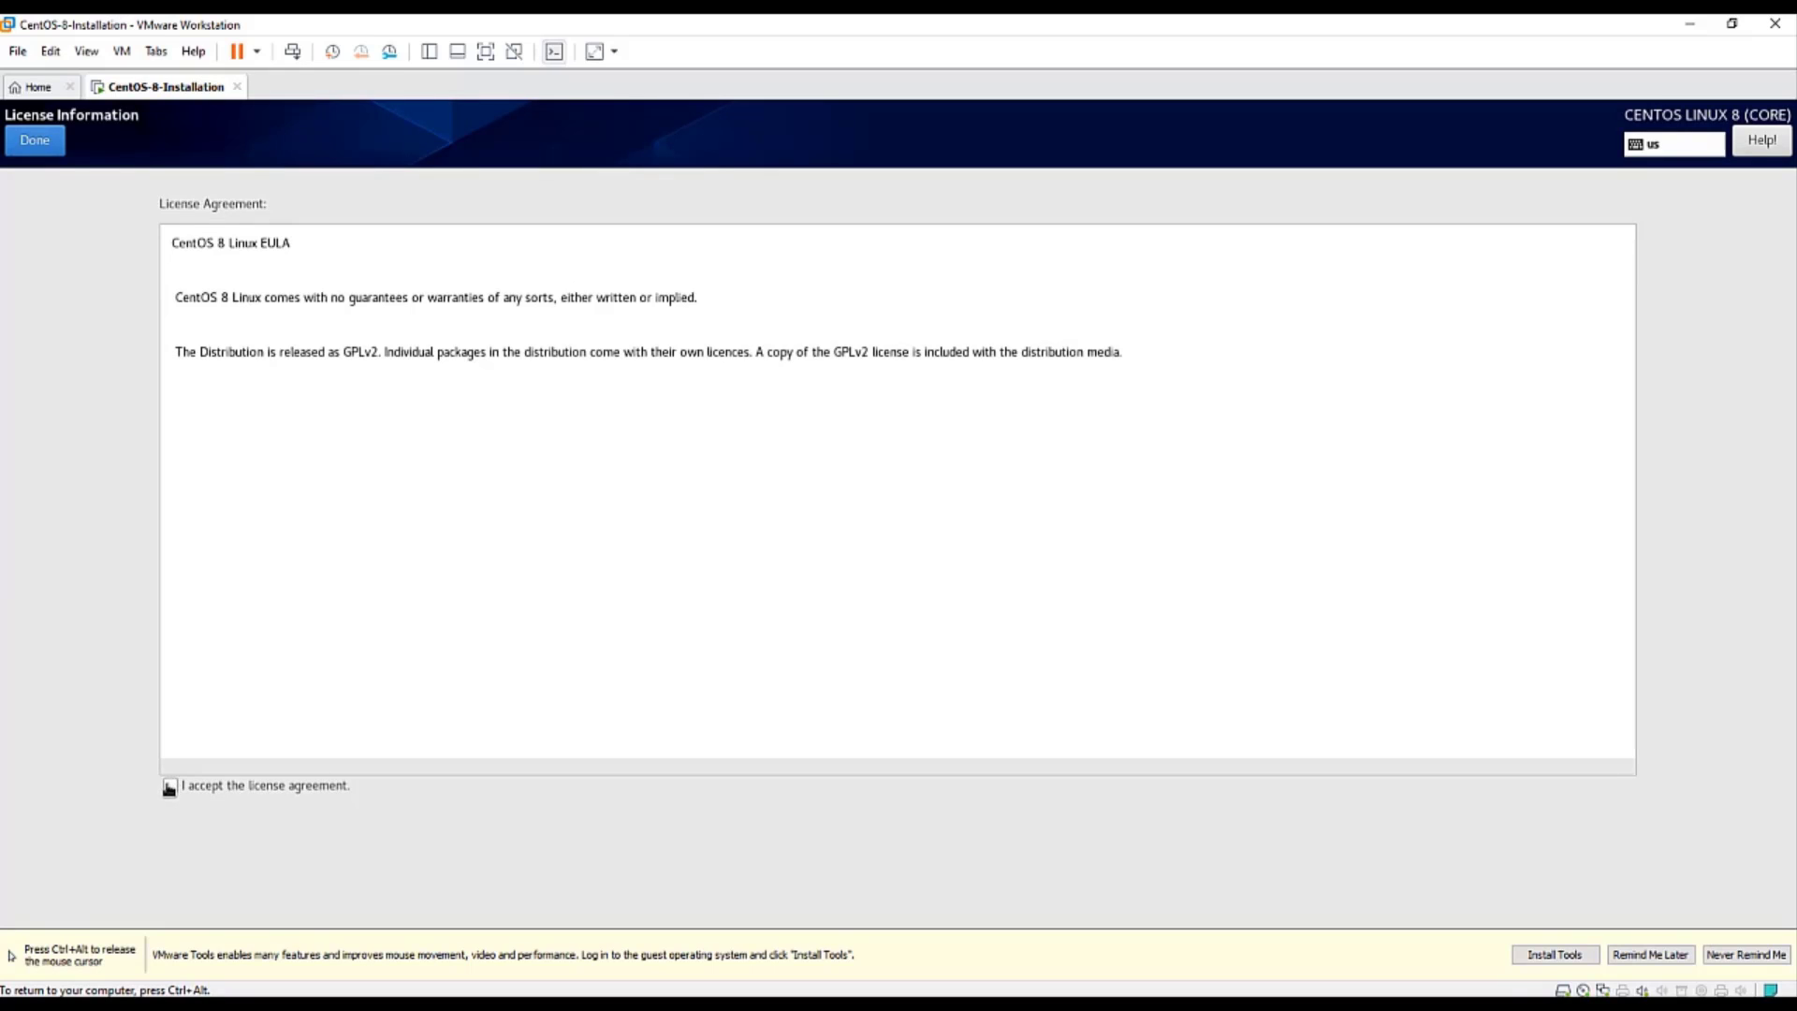
{"action": "left_click", "coordinate": [172, 786]}
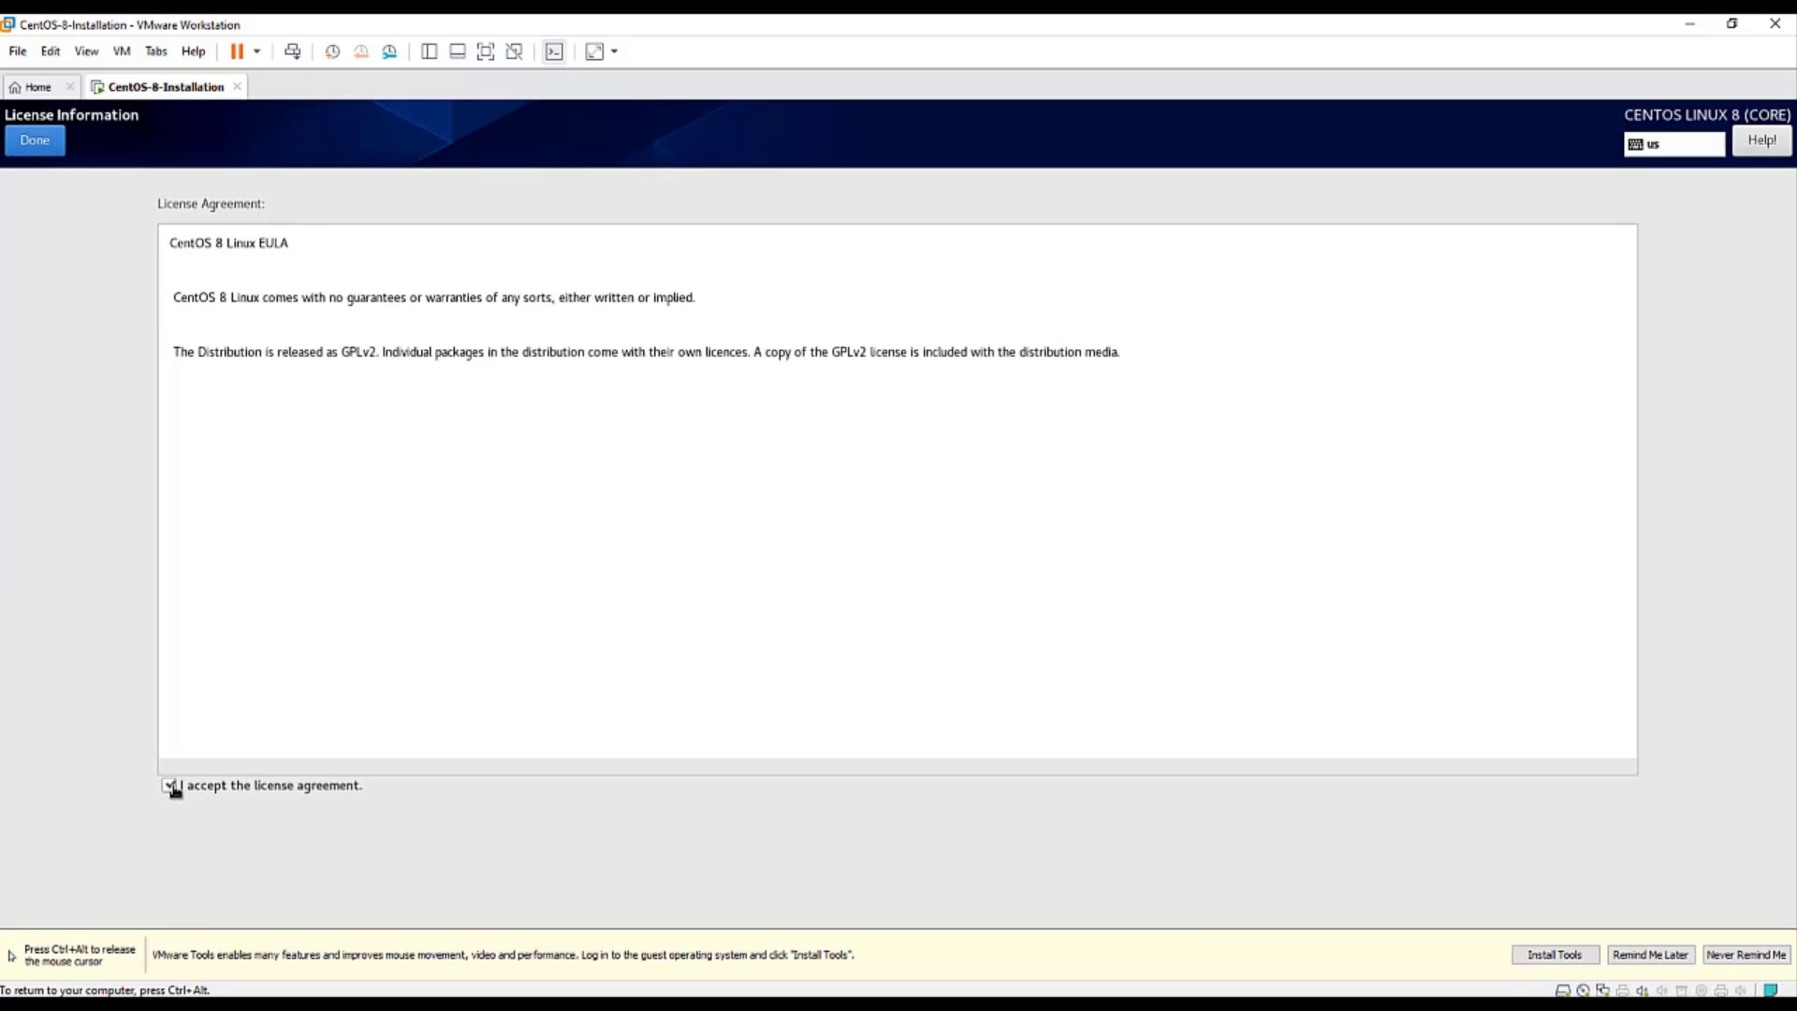
{"action": "key", "text": "ctrl+alt"}
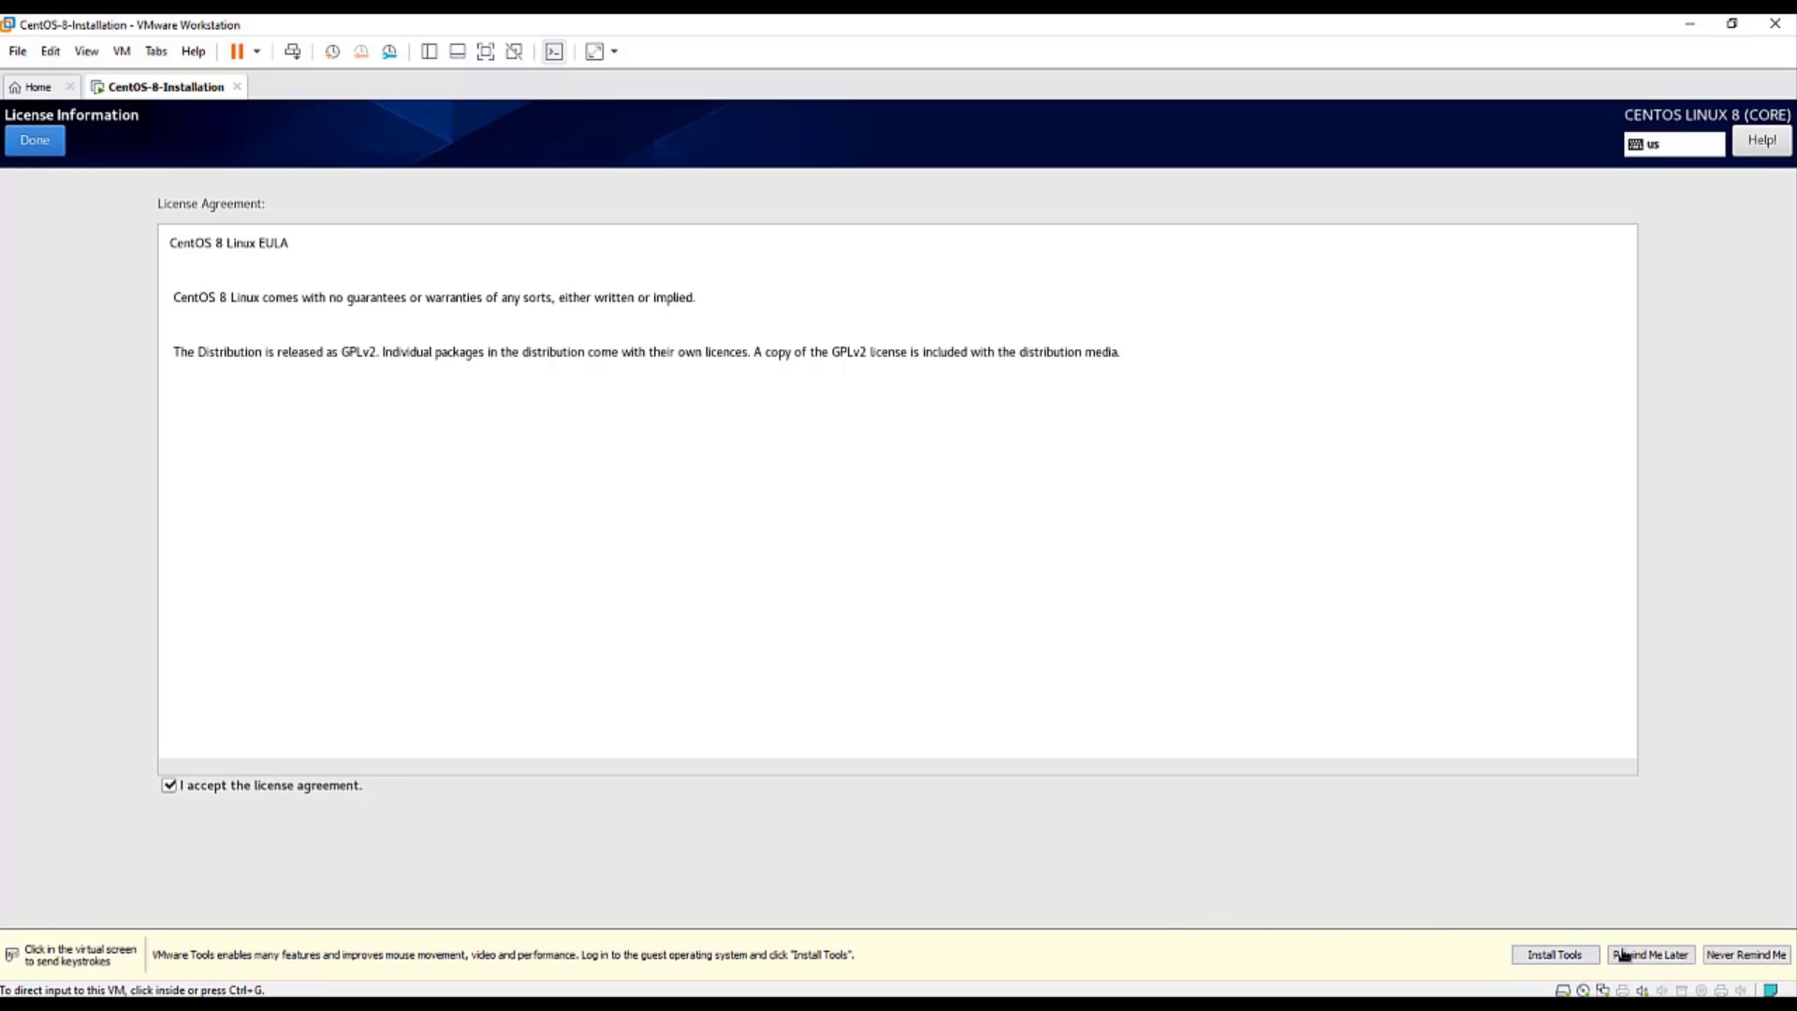
{"action": "left_click", "coordinate": [1652, 954]}
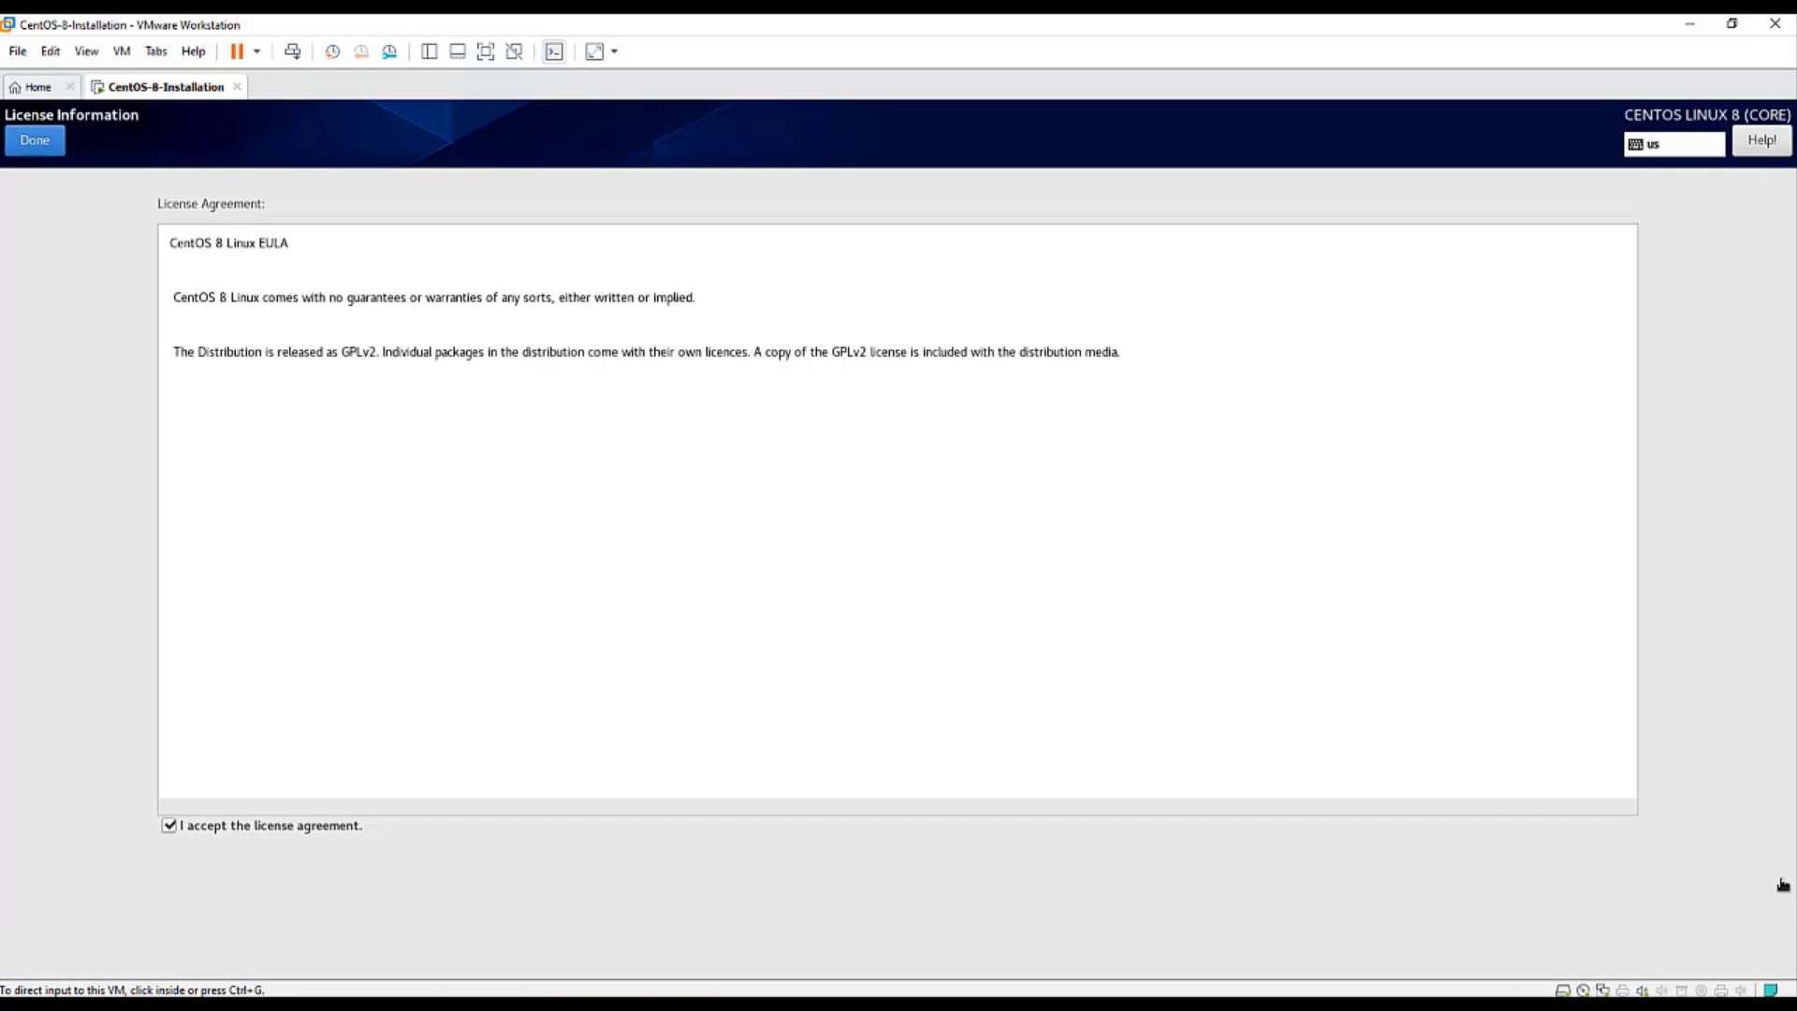
{"action": "left_click", "coordinate": [1715, 652]}
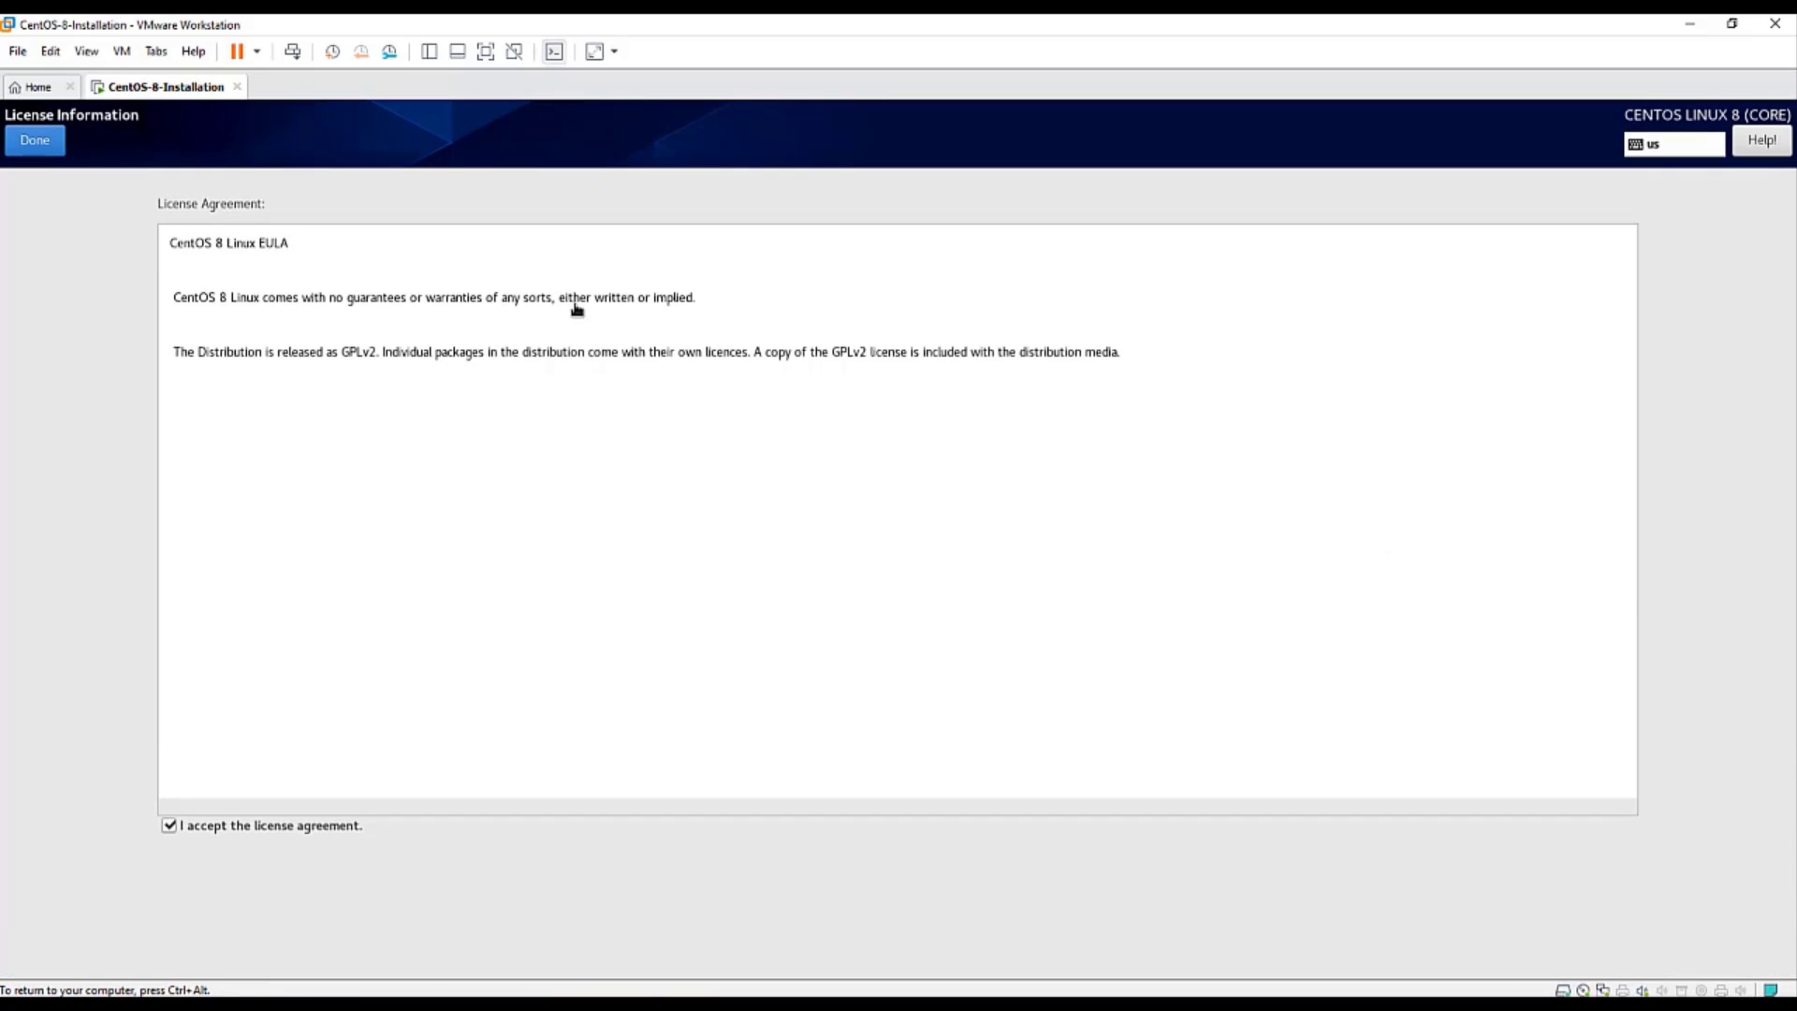
{"action": "left_click", "coordinate": [34, 141]}
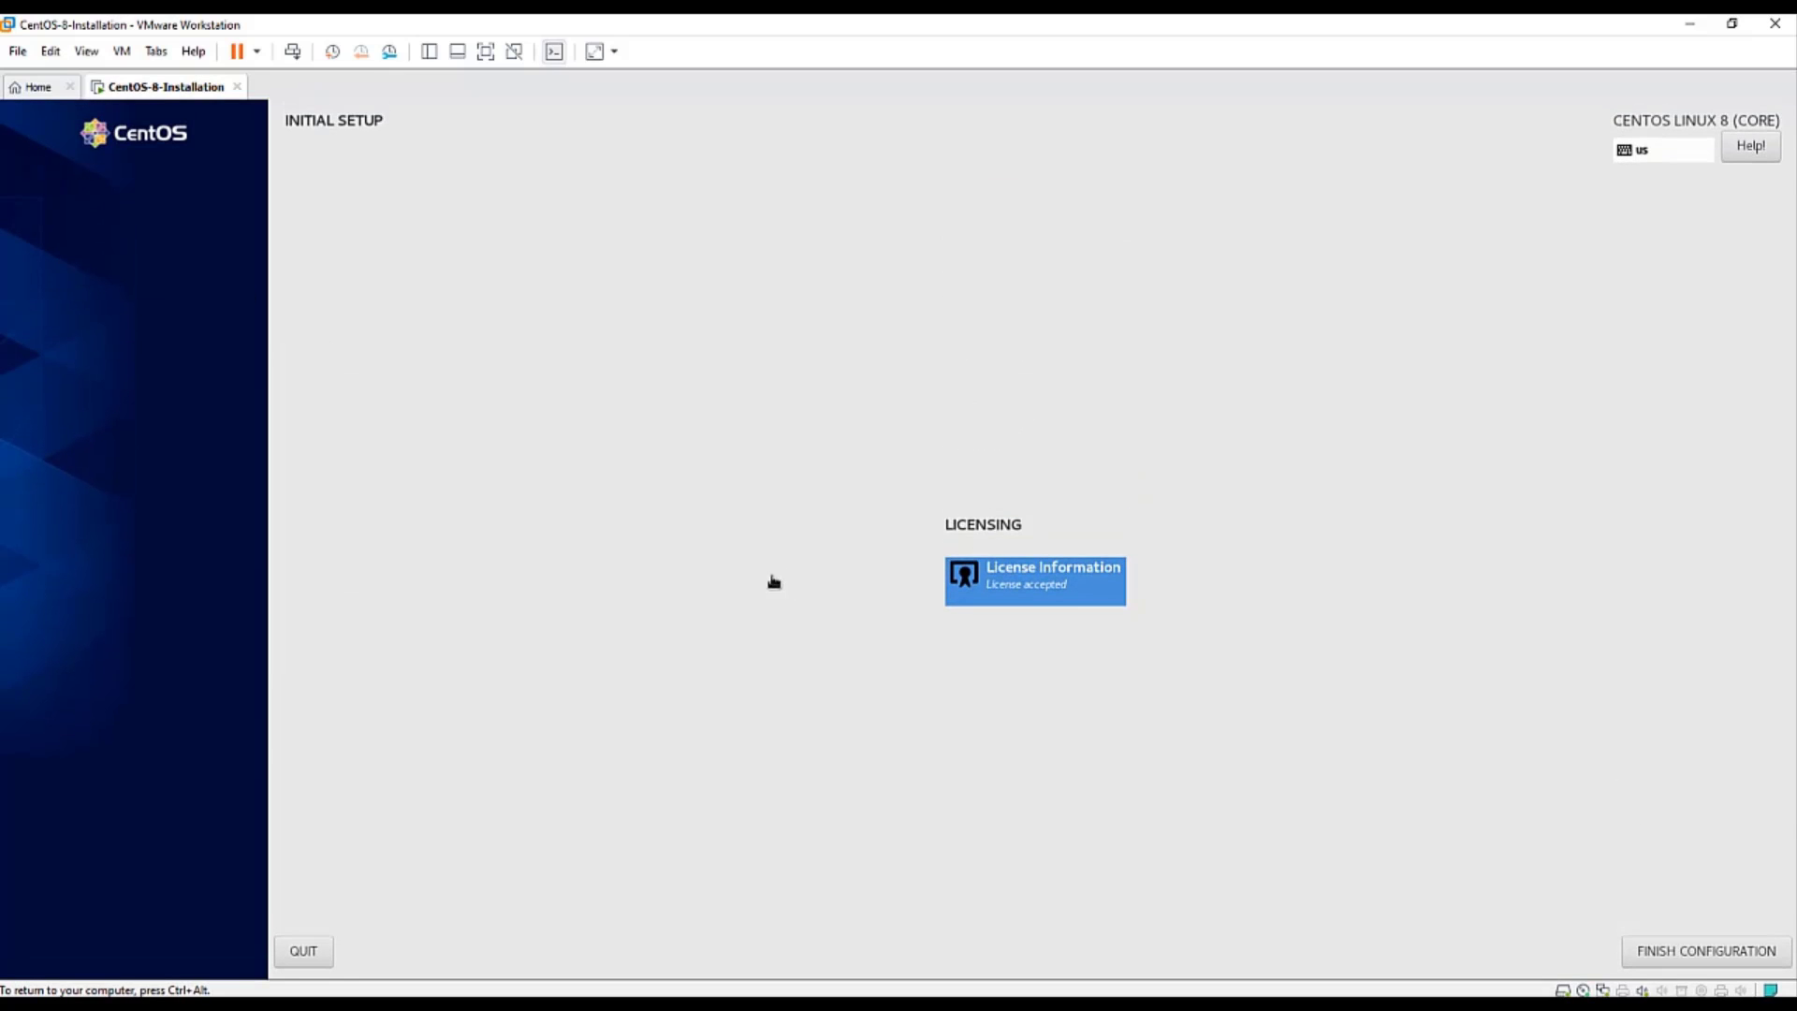
{"action": "left_click", "coordinate": [1681, 956]}
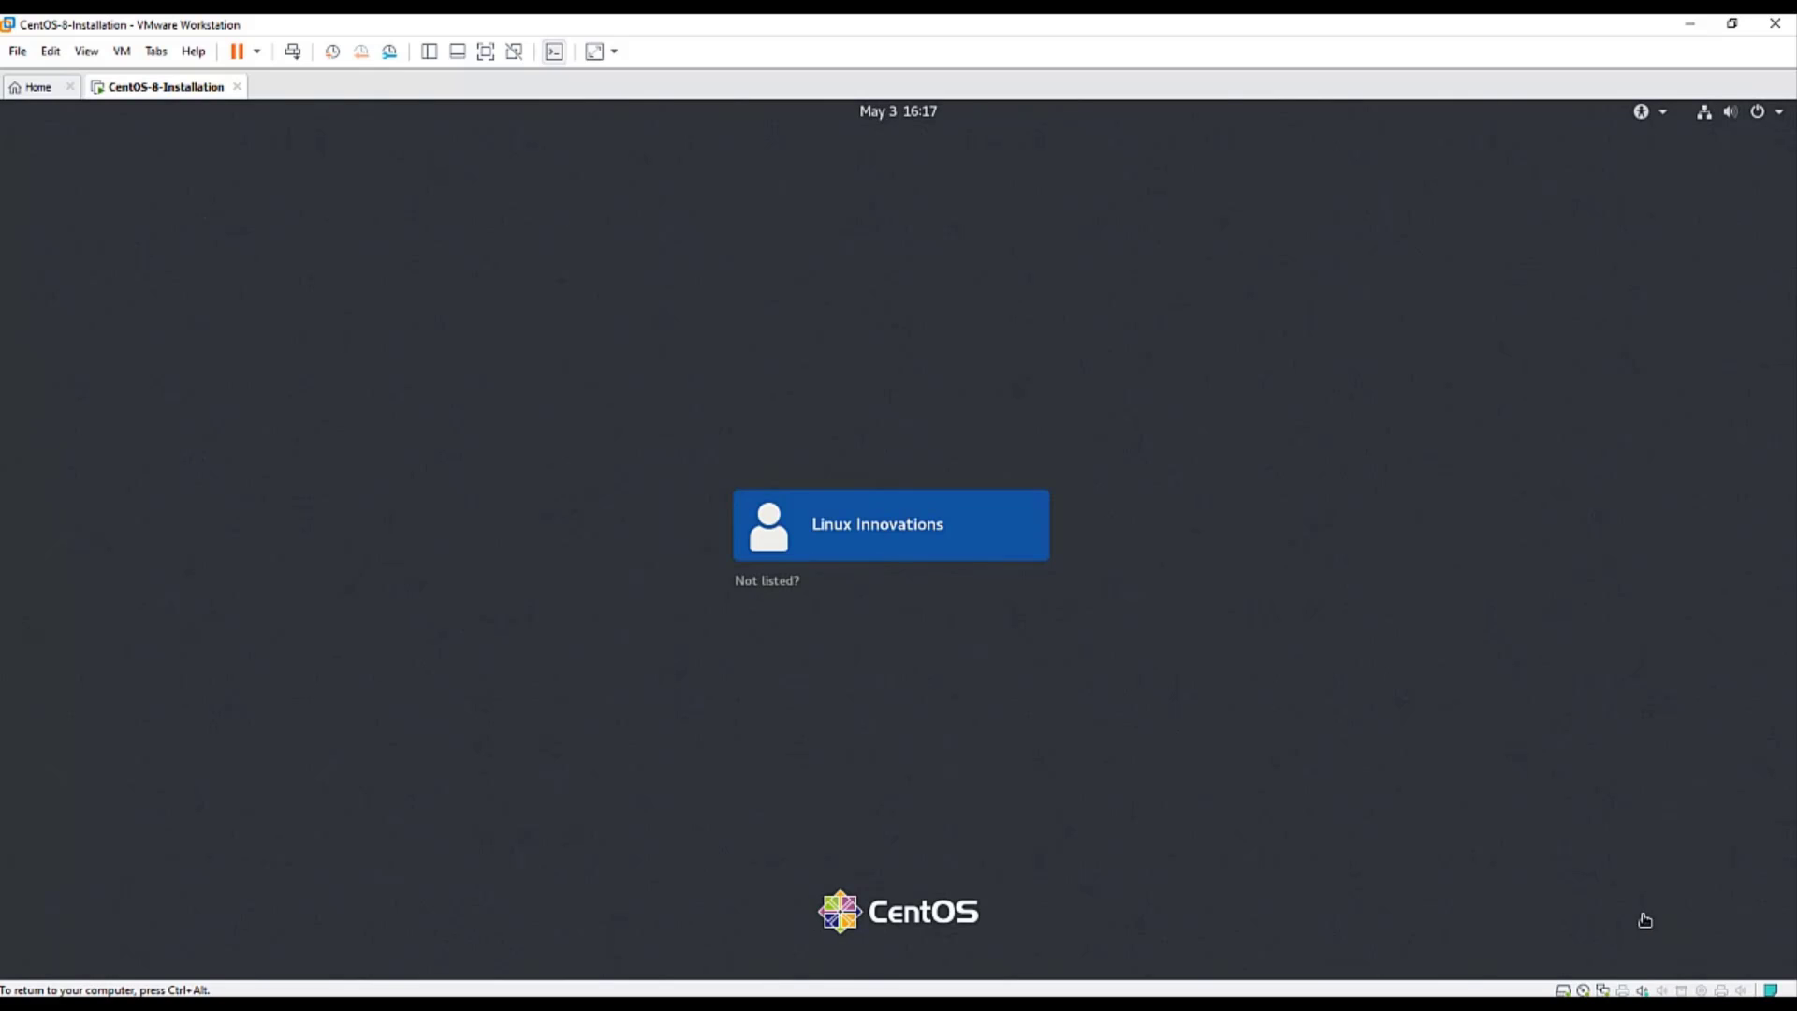
- Sign in to GNOME as the new user with their password
{"action": "left_click", "coordinate": [882, 538]}
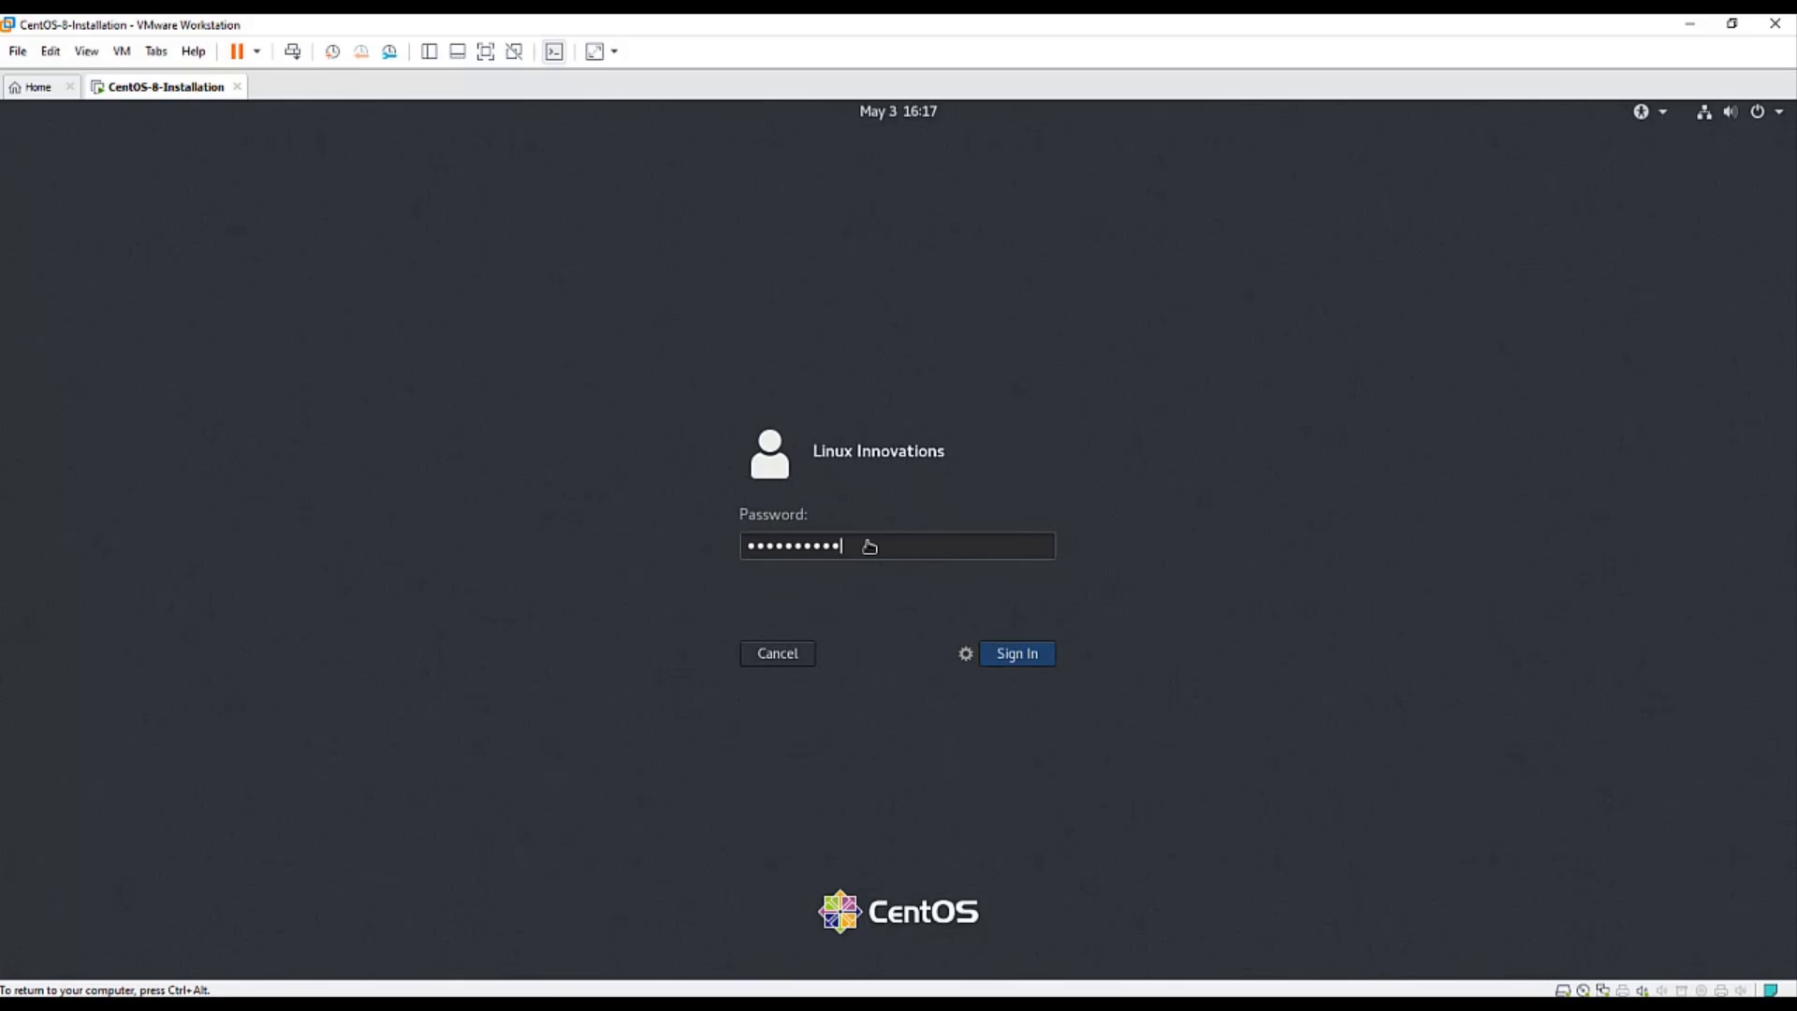
{"action": "key", "text": "Return"}
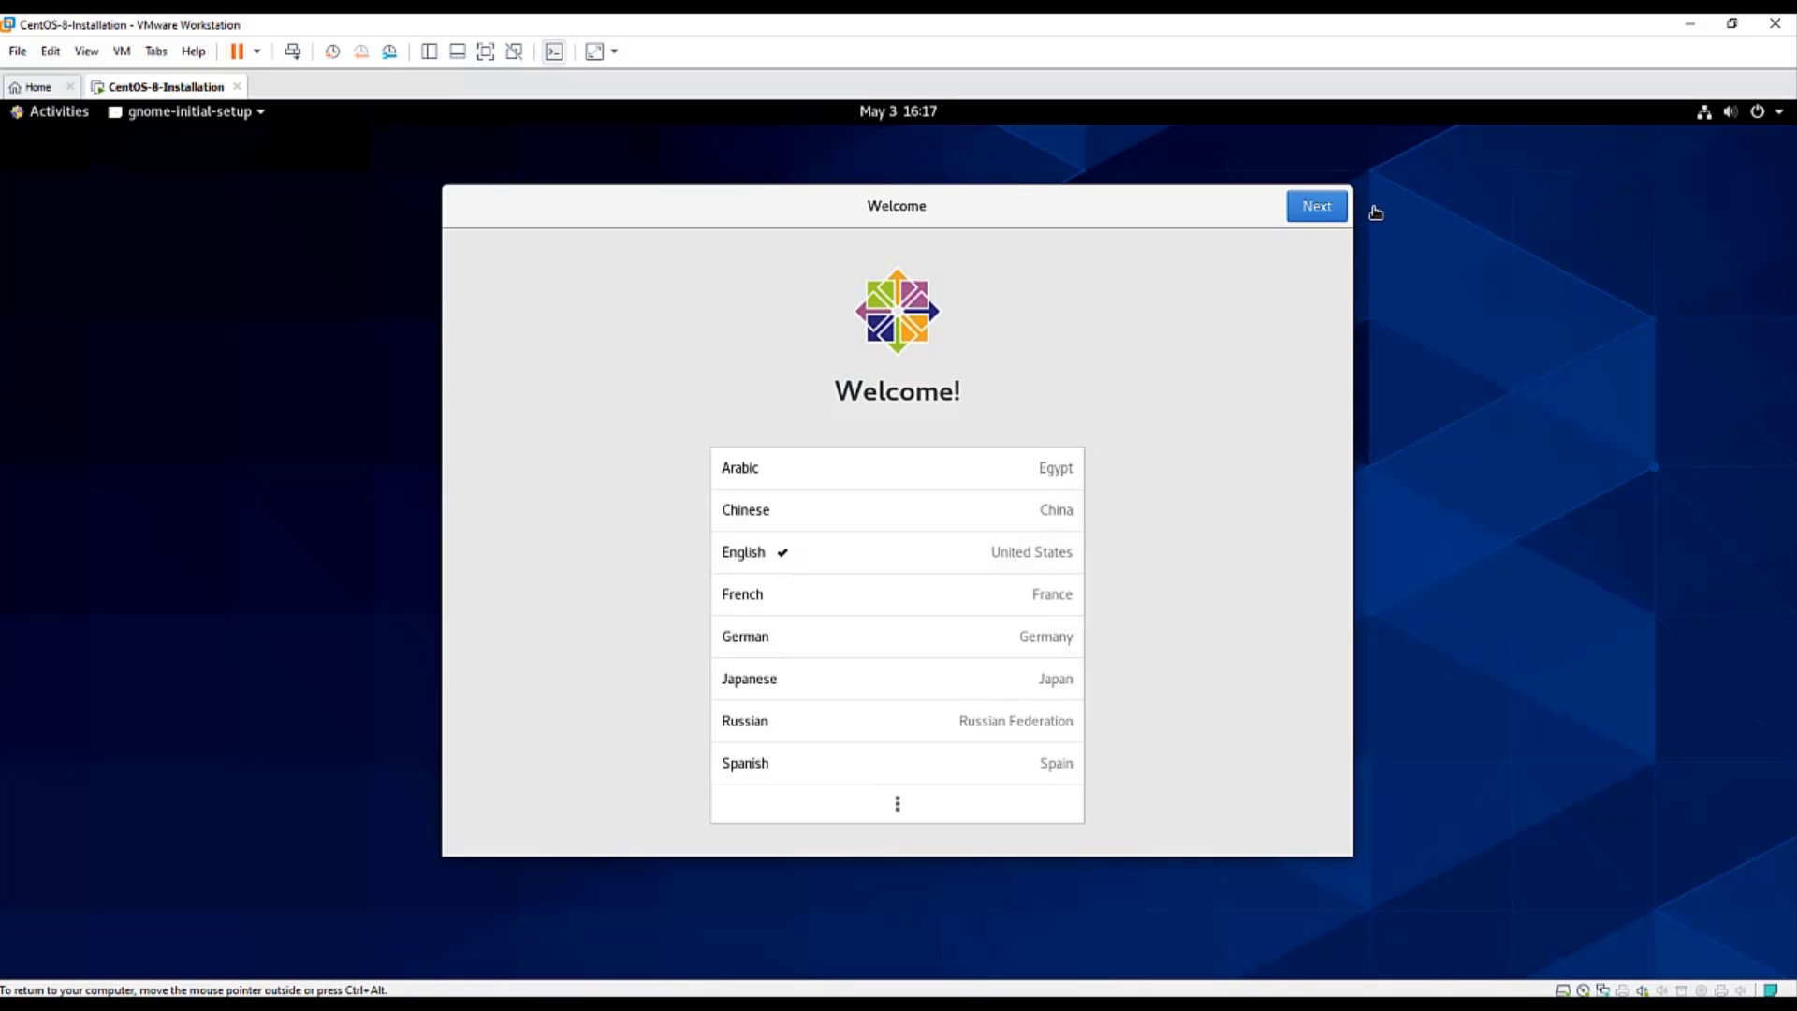
- Accept English, default keyboard and location defaults, skip online accounts, then close Getting Started help
{"action": "left_click", "coordinate": [1316, 212]}
{"action": "left_click", "coordinate": [1317, 213]}
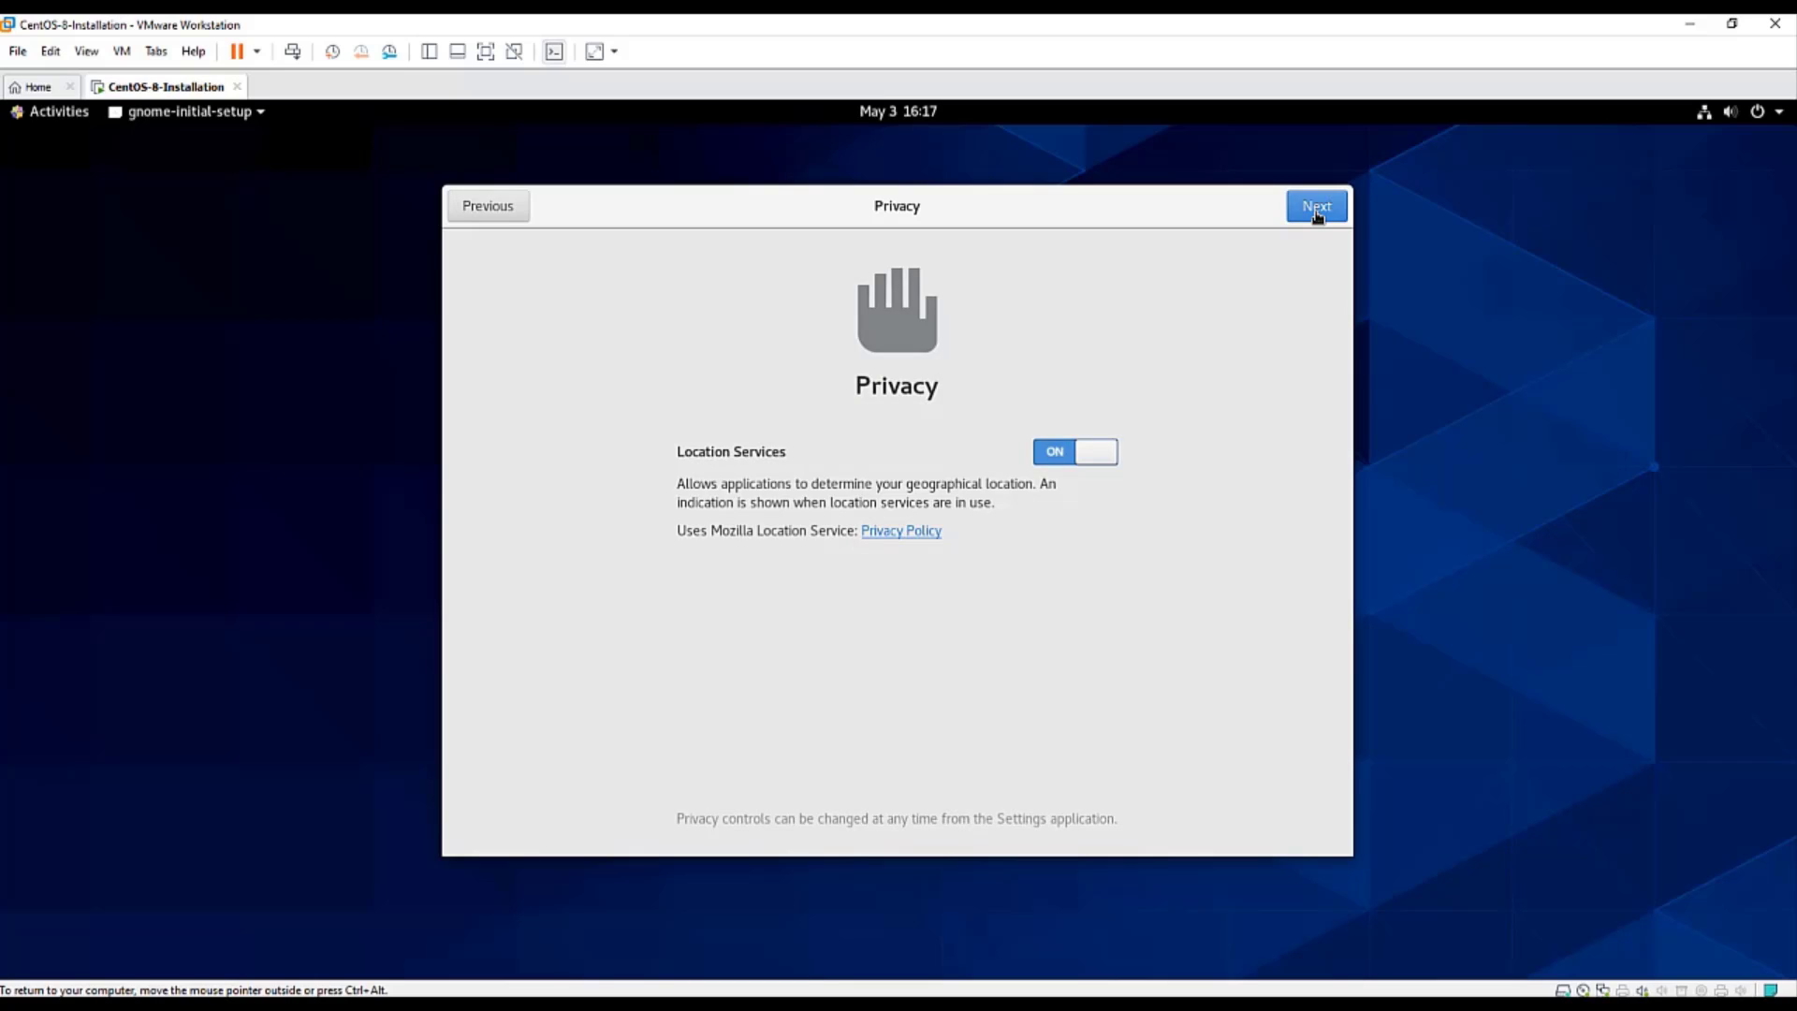
{"action": "left_click", "coordinate": [1317, 208]}
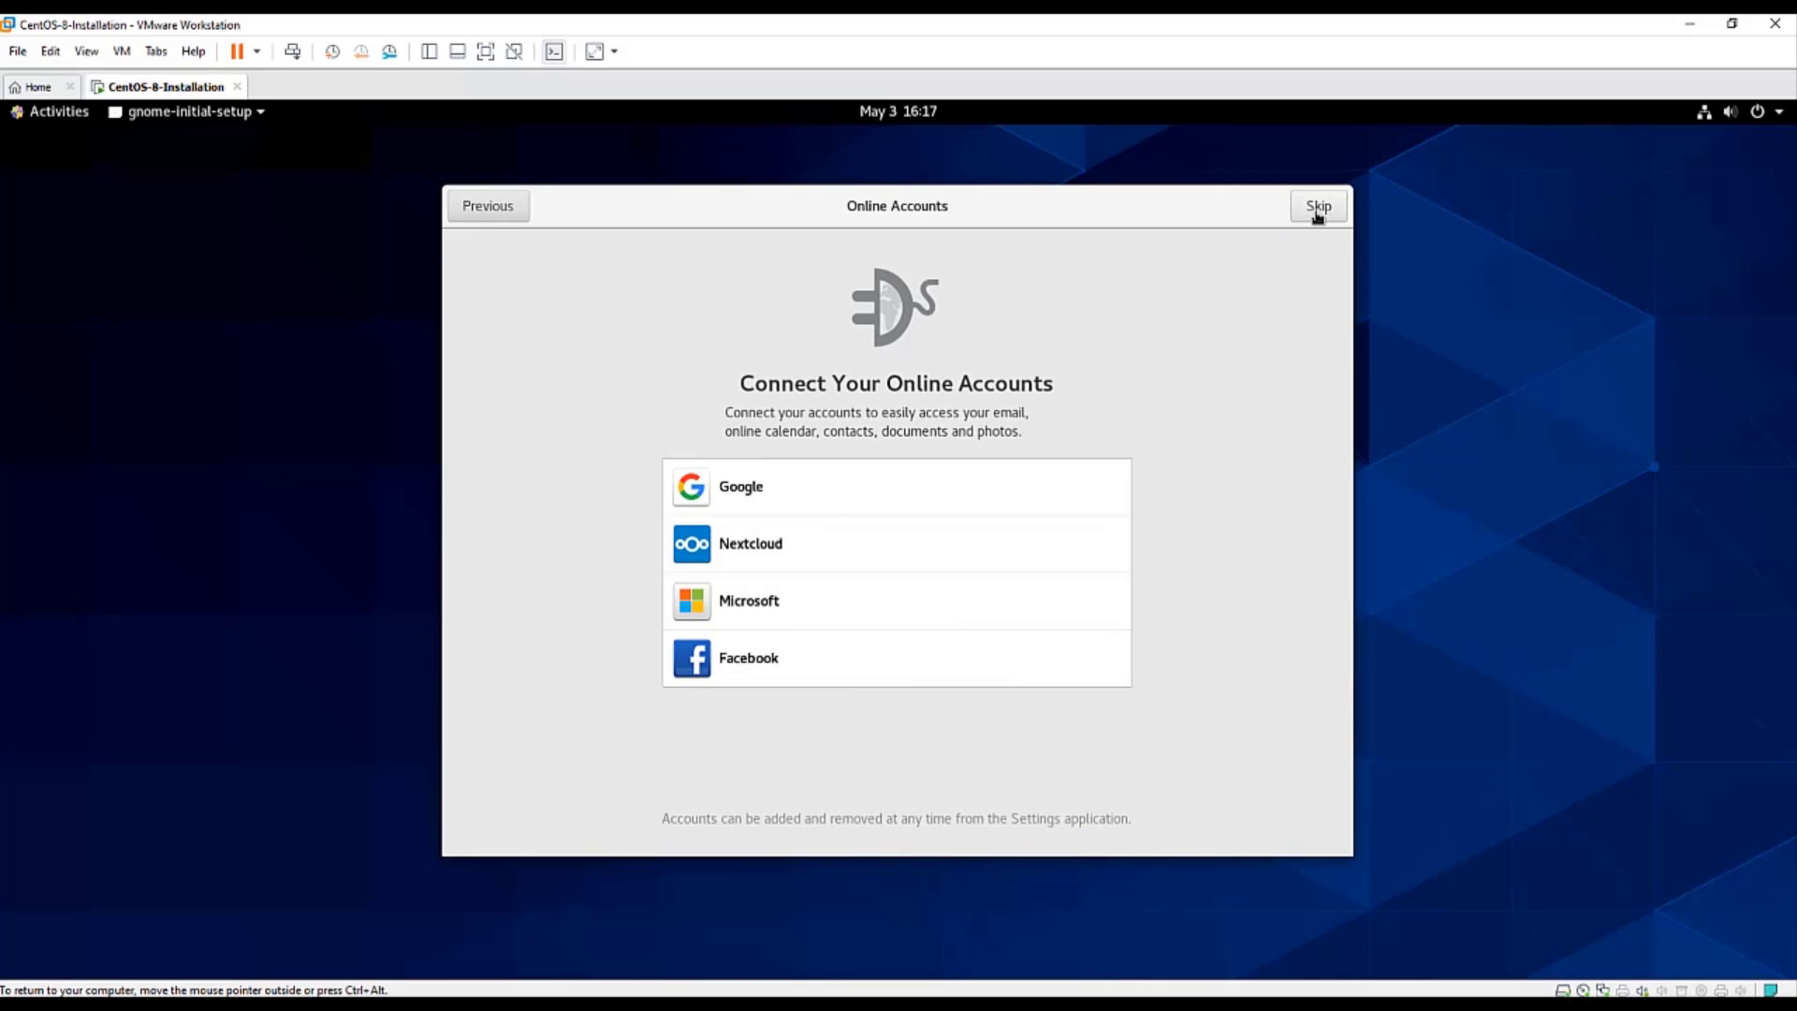
{"action": "left_click", "coordinate": [1317, 210]}
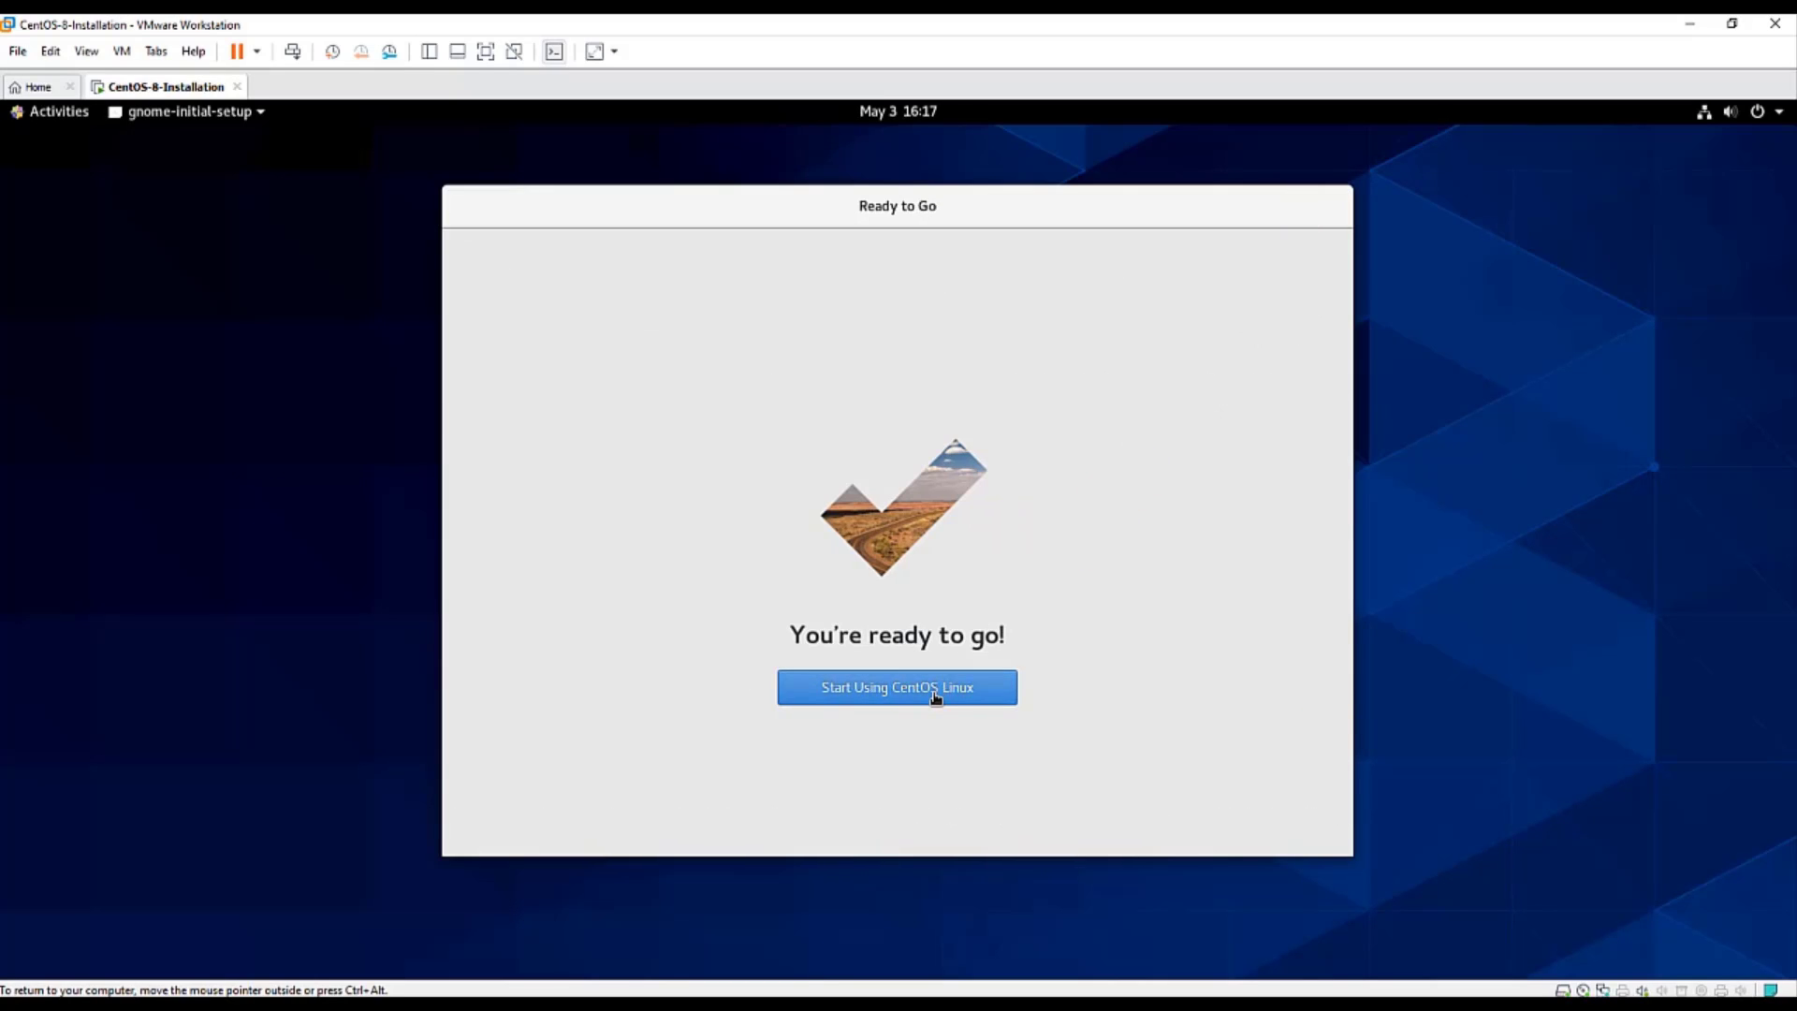
{"action": "left_click", "coordinate": [933, 692]}
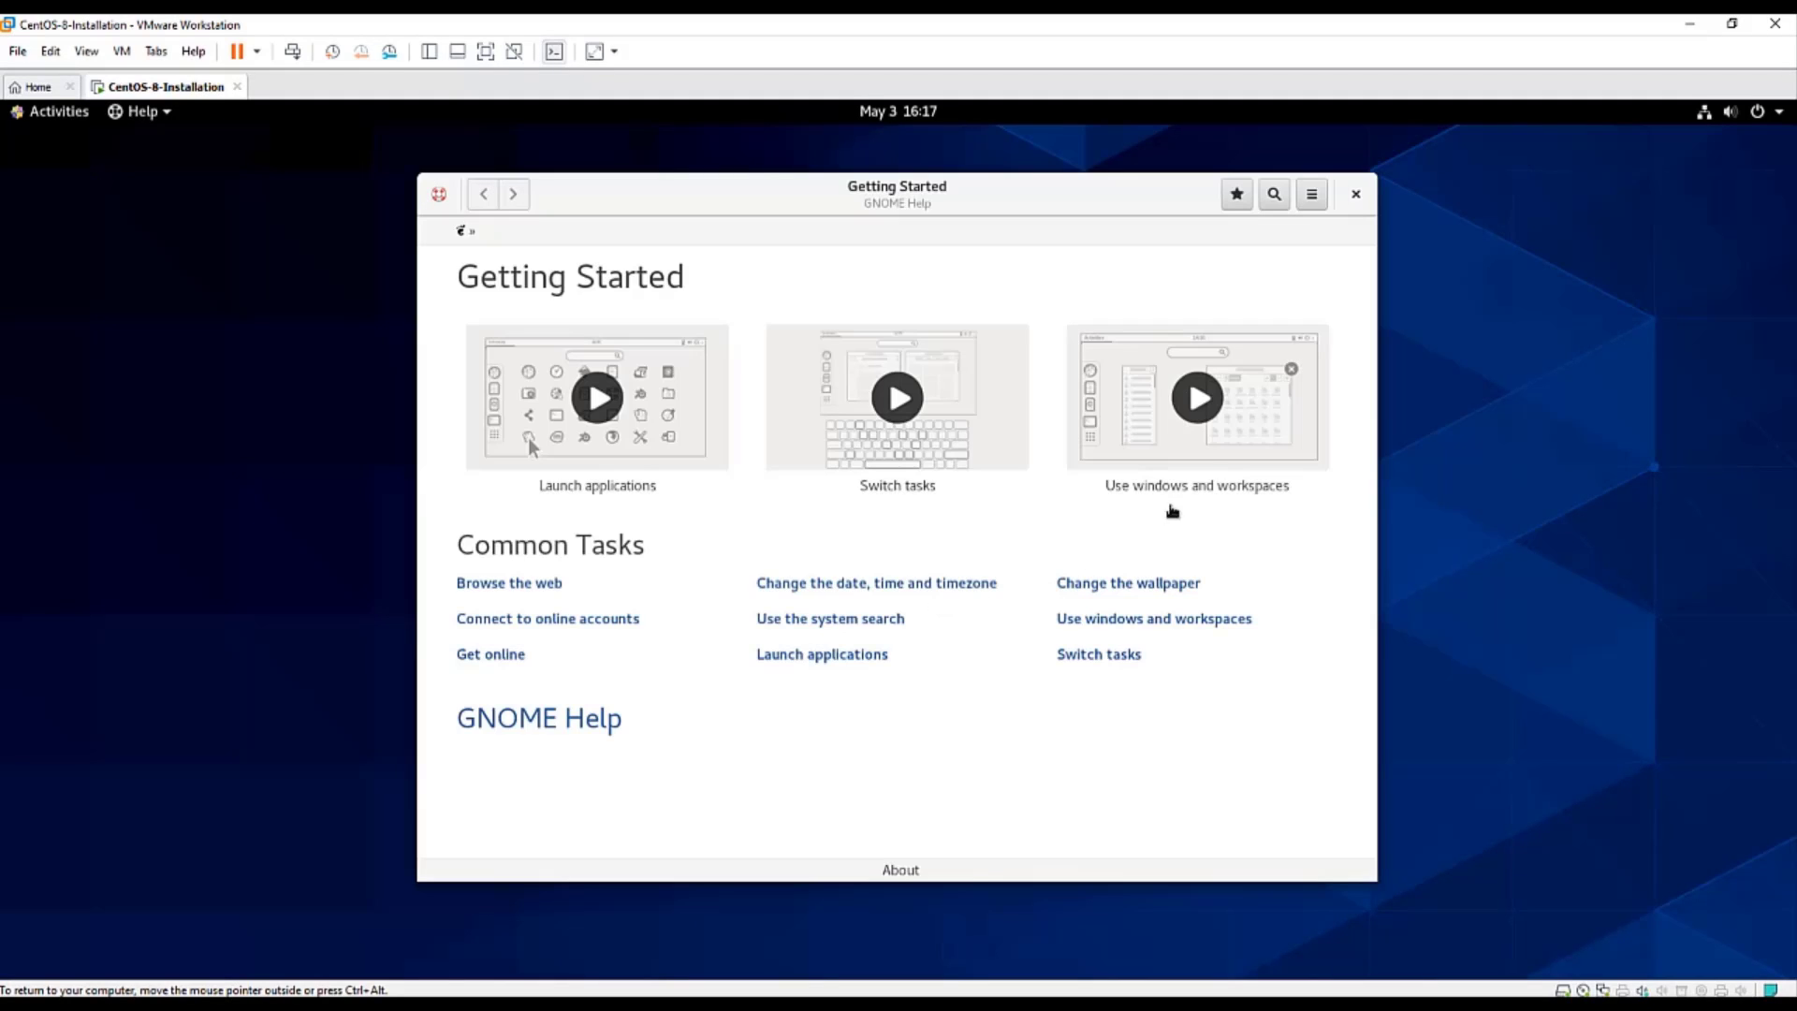
{"action": "left_click", "coordinate": [1355, 194]}
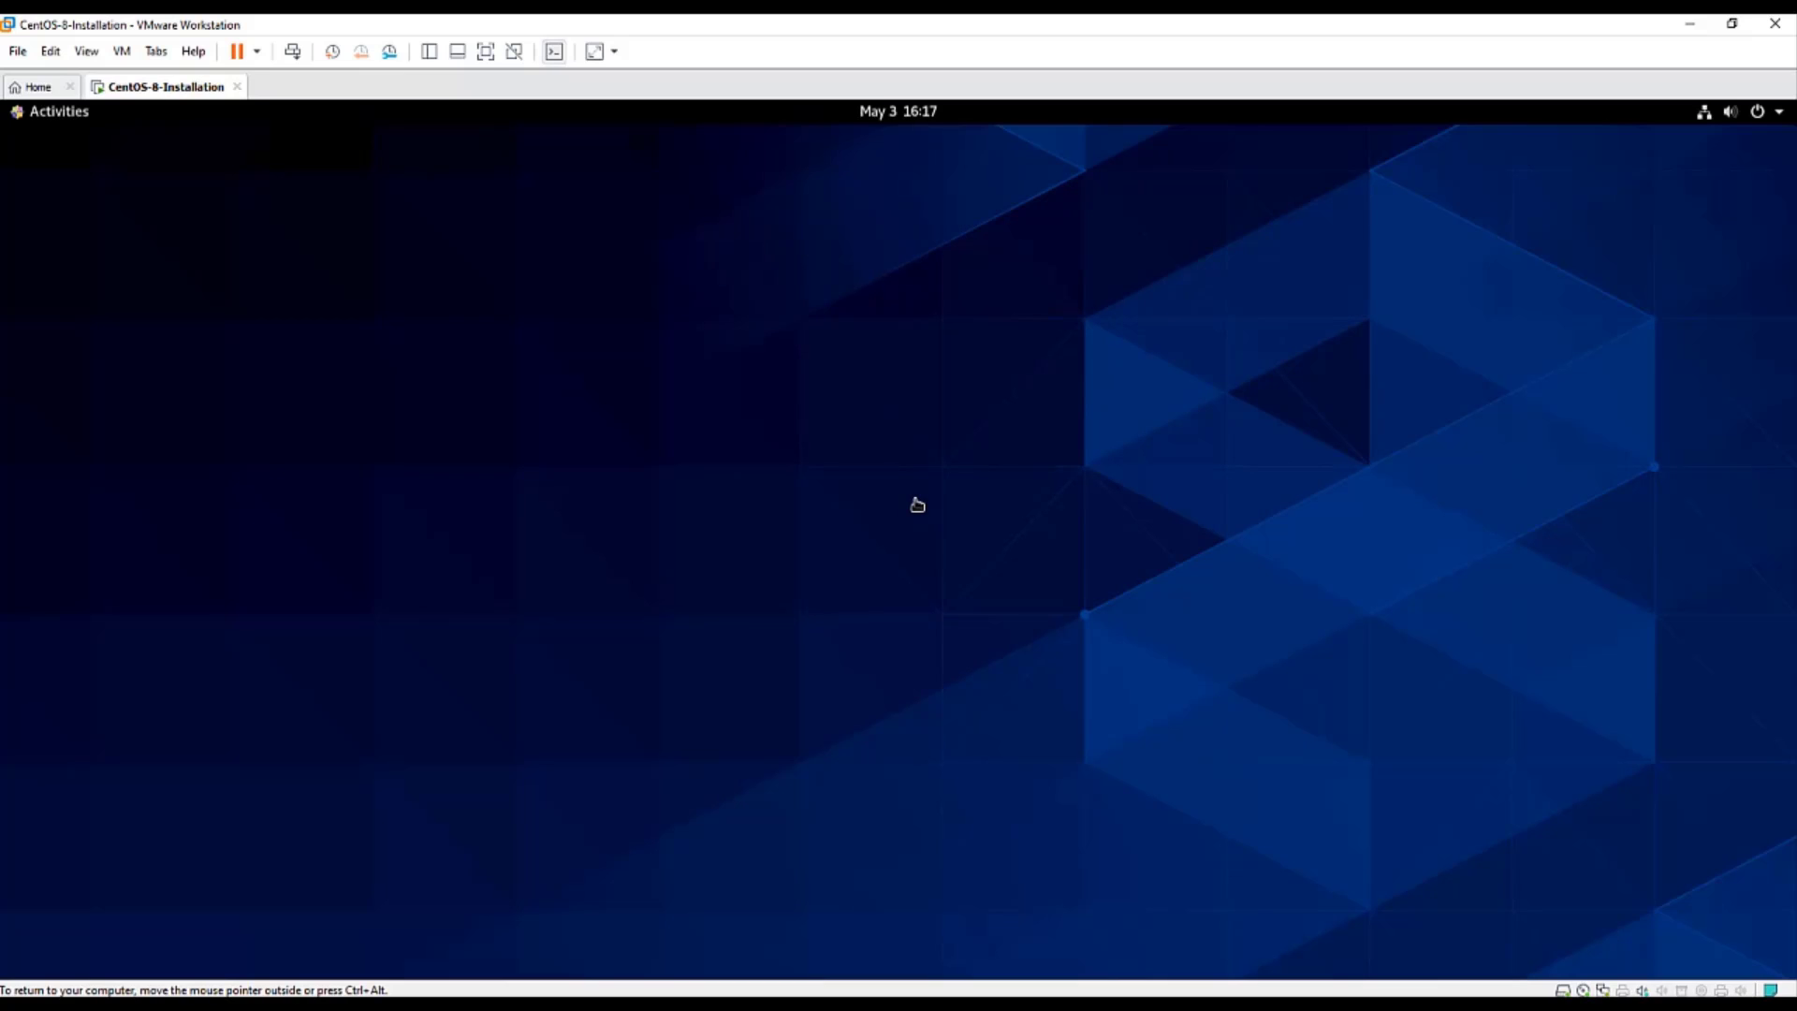
- Power off the CentOS guest from the system menu and dismiss the Removable Devices hint
{"action": "left_click", "coordinate": [1758, 112]}
{"action": "left_click", "coordinate": [1727, 360]}
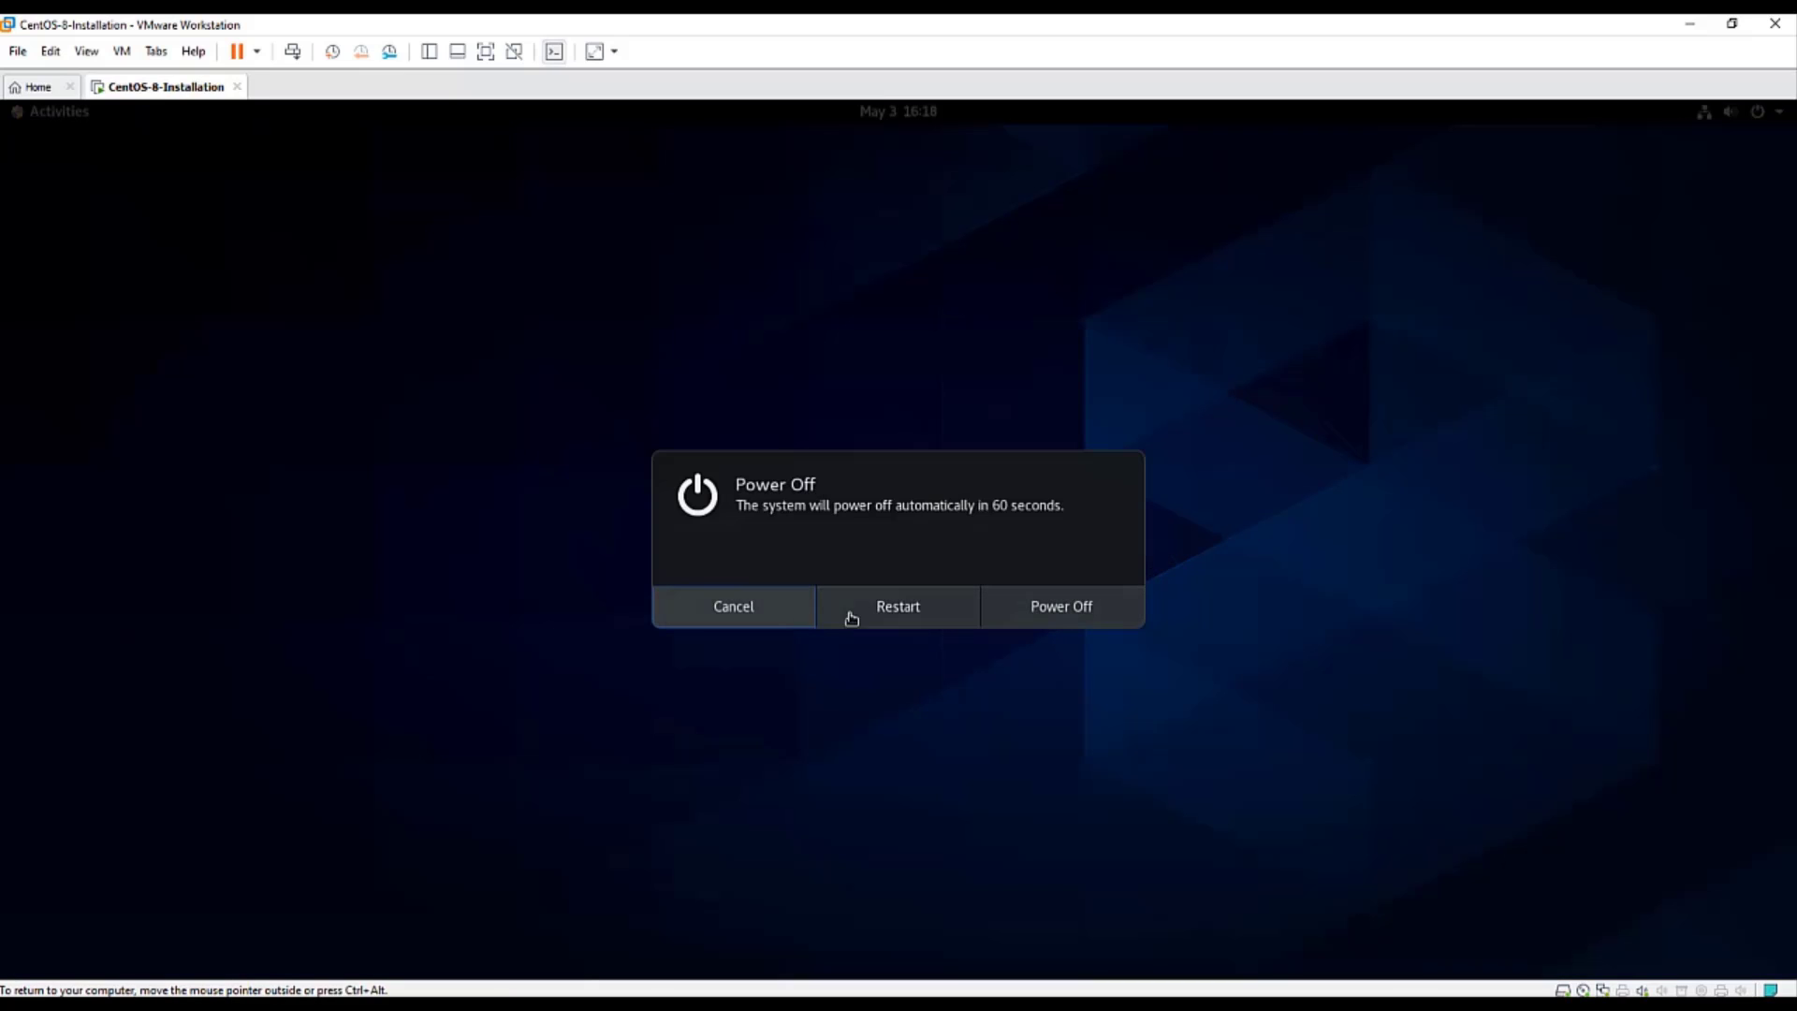
{"action": "left_click", "coordinate": [1075, 611]}
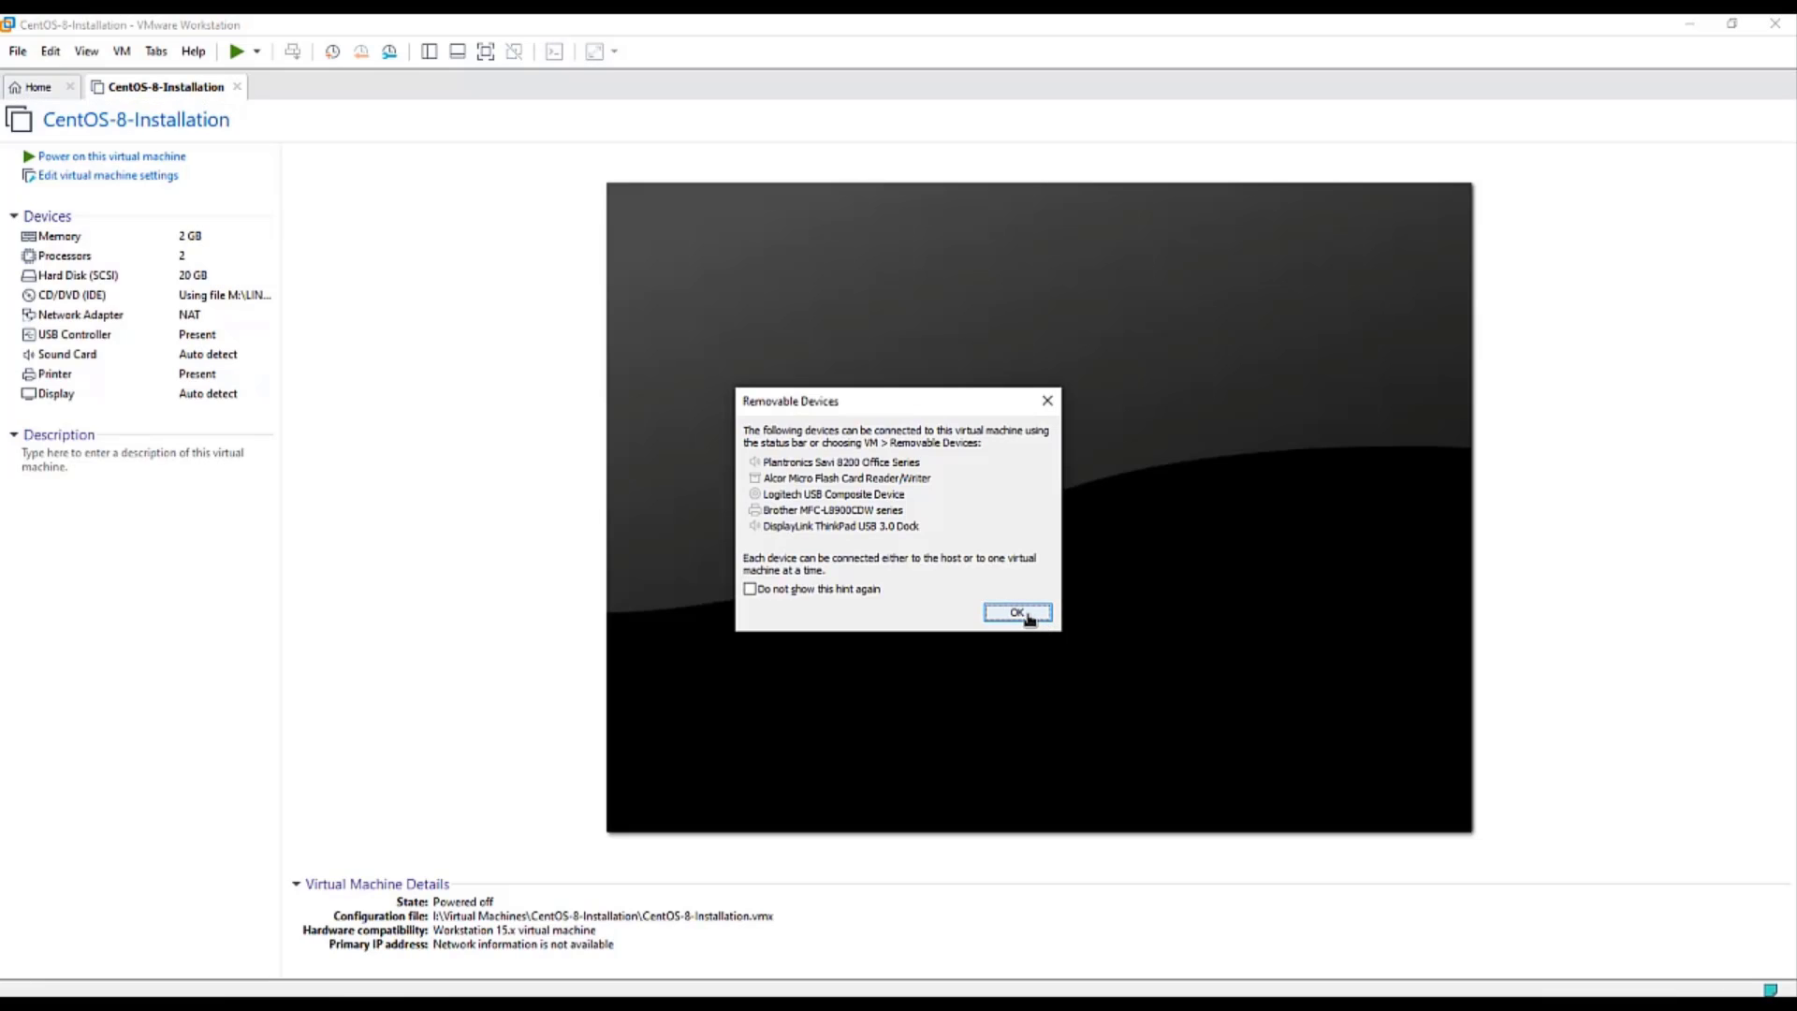
{"action": "left_click", "coordinate": [1018, 613]}
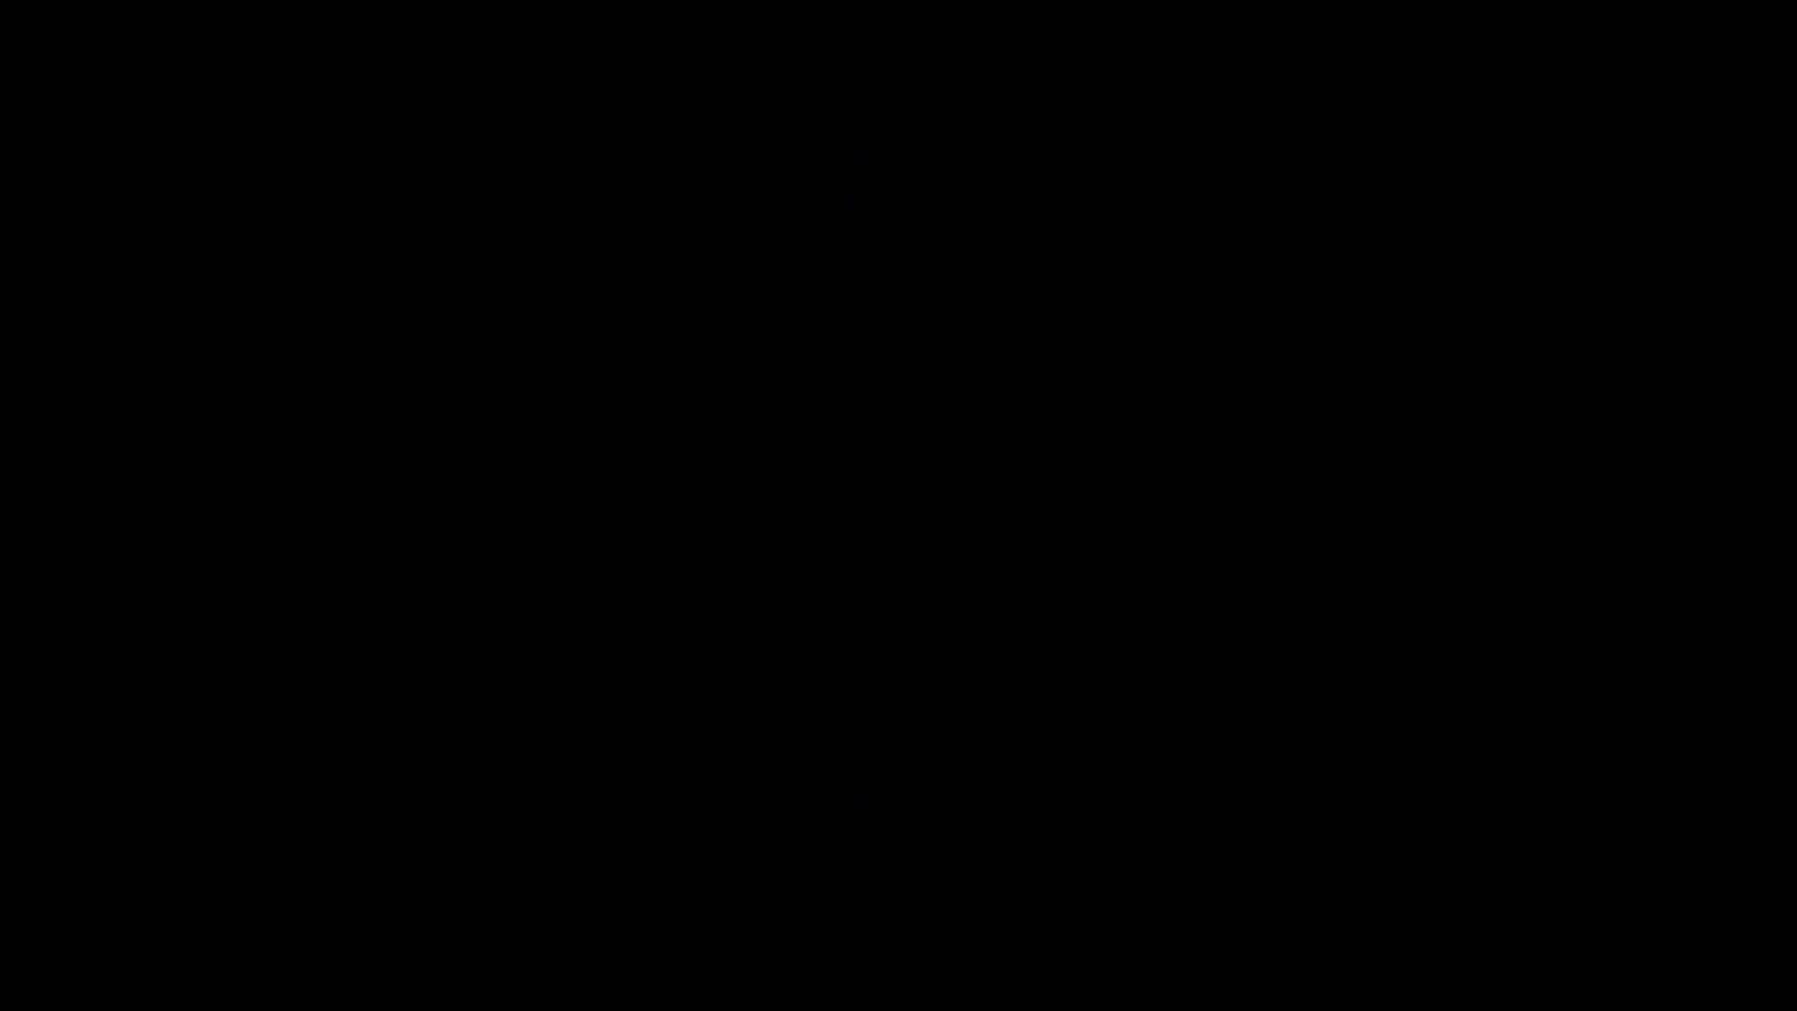